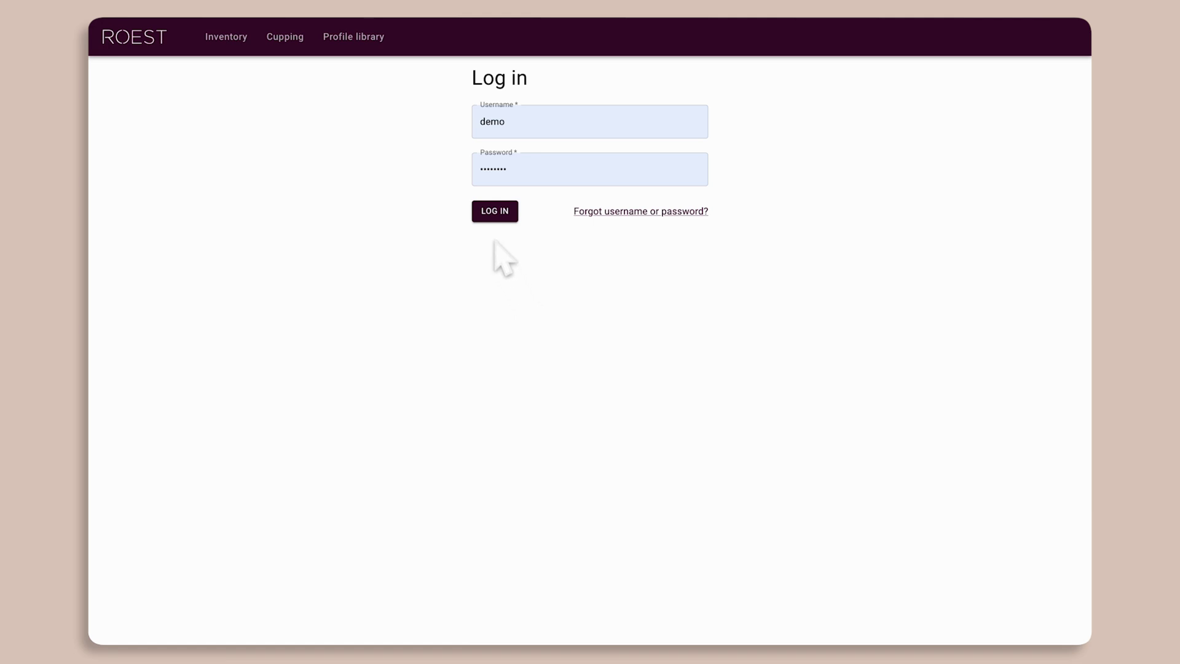
- Log in to reach the overview of the six connected roasters
left_click(491, 213)
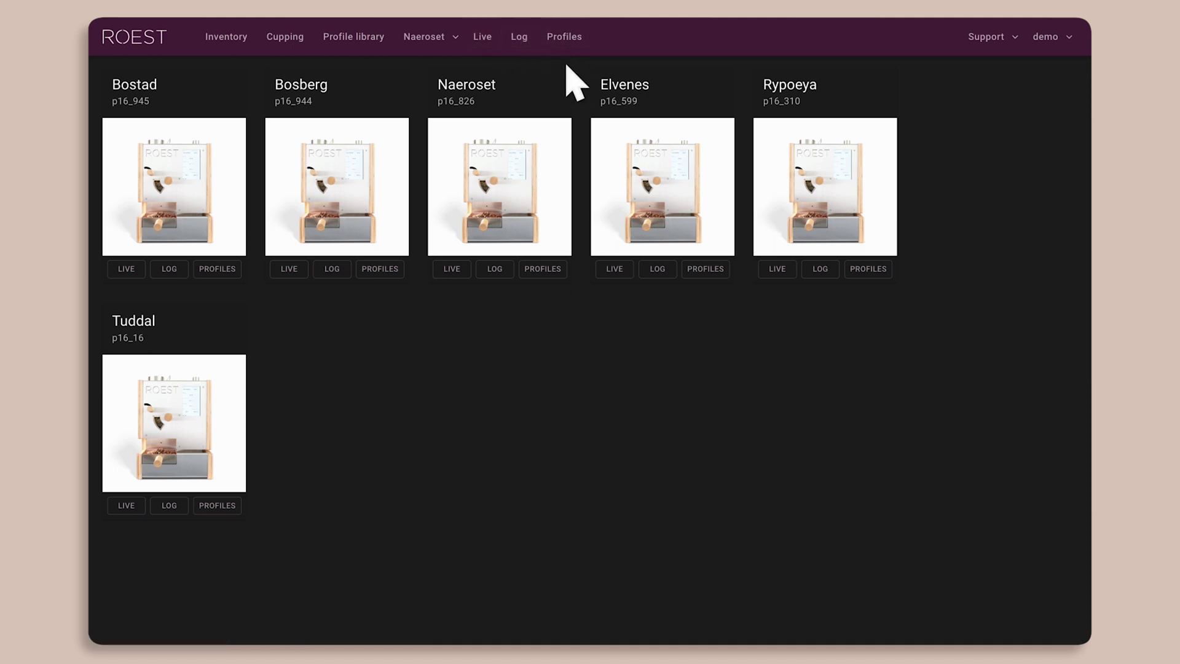
- Open the Naeroset roaster's live roast page showing batch #149
left_click(460, 53)
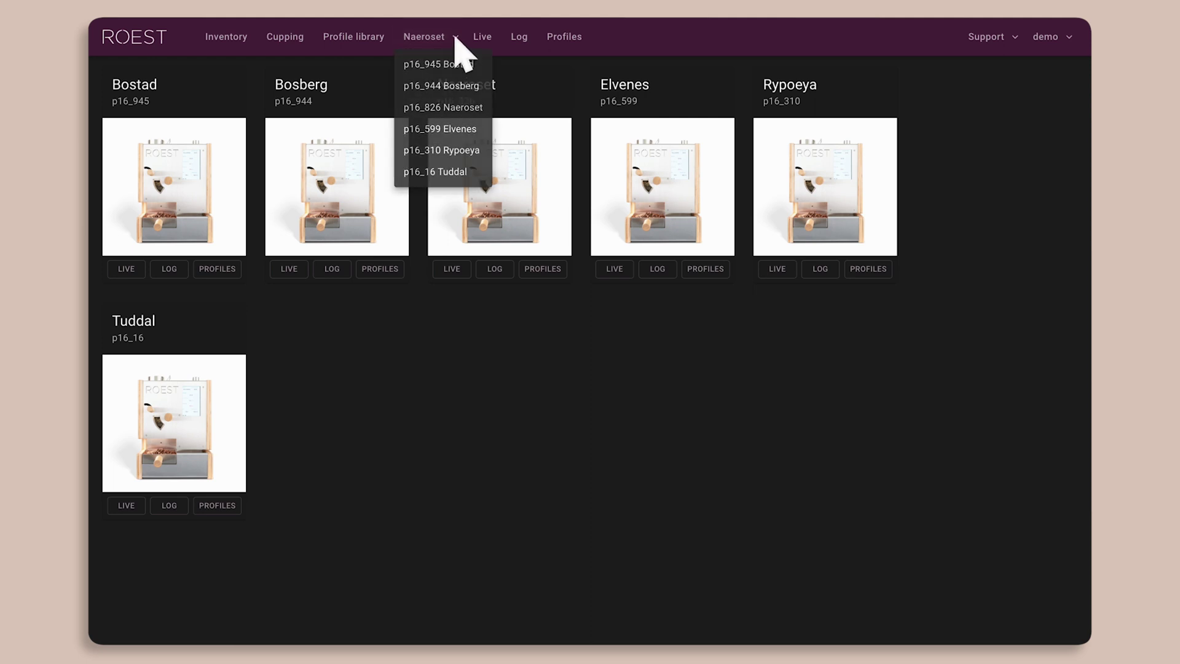
left_click(462, 47)
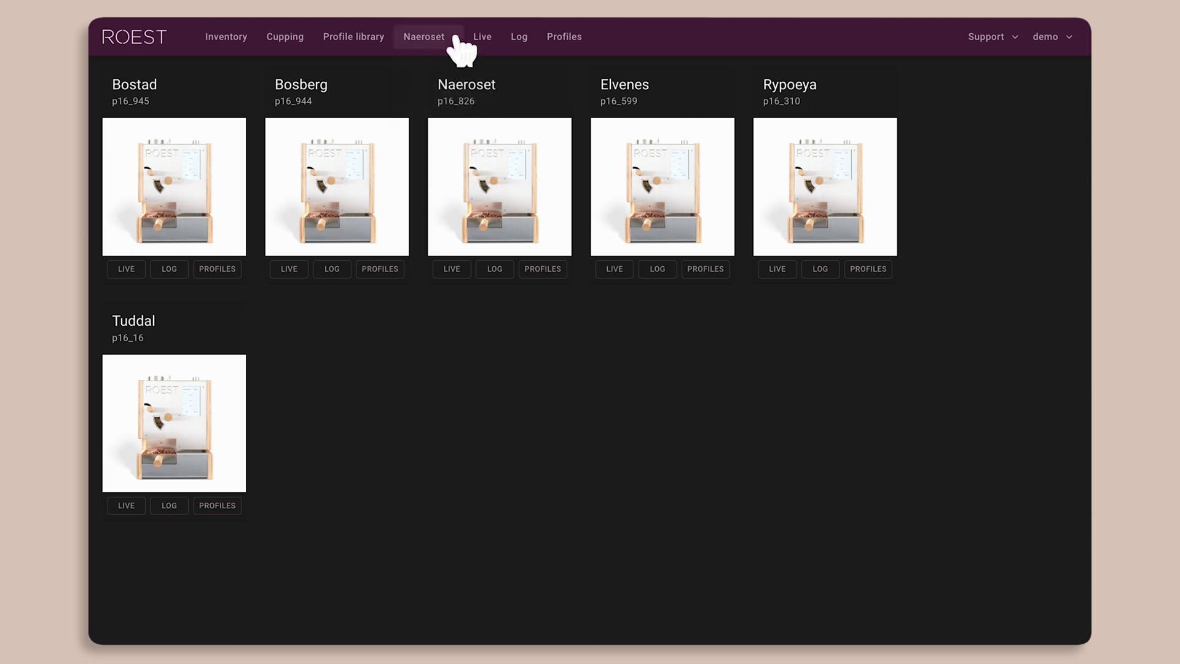
left_click(515, 237)
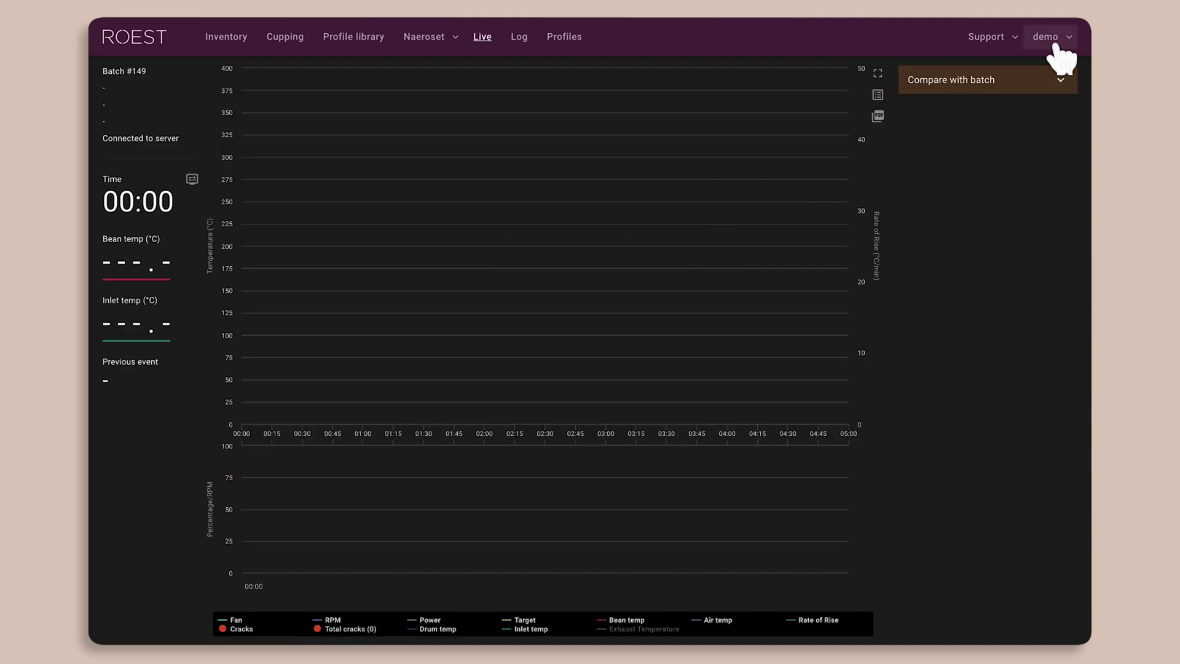
- Check the Support options, then open Settings from the account menu
left_click(1013, 38)
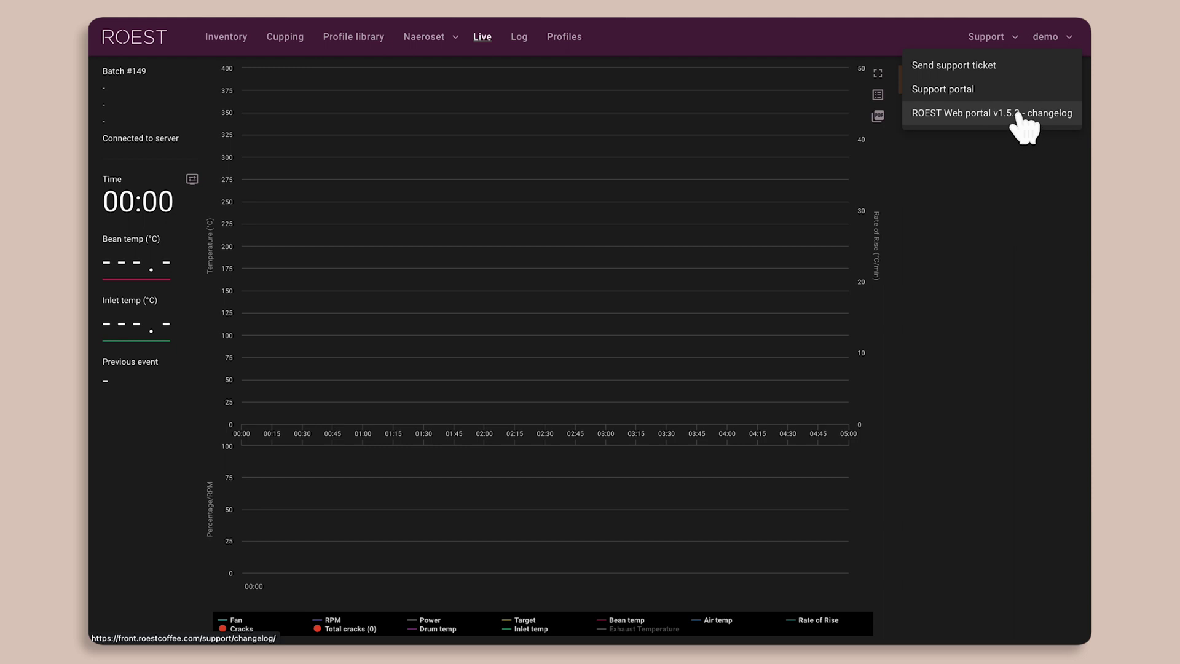
left_click(1014, 37)
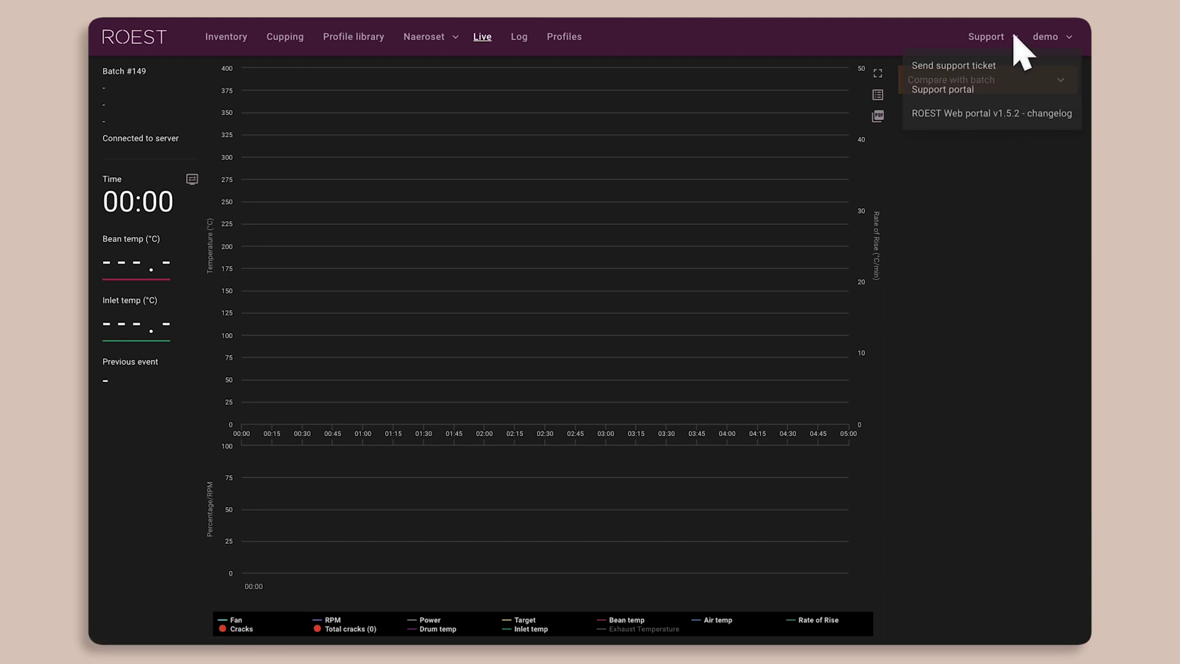
left_click(1067, 40)
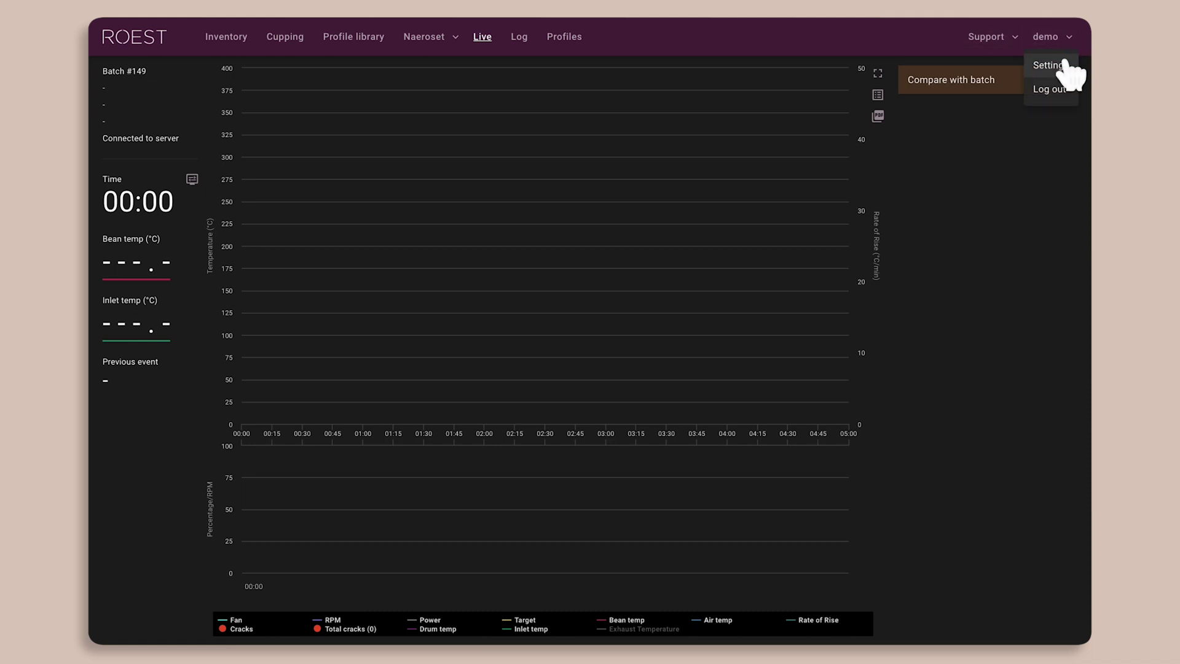
left_click(1065, 65)
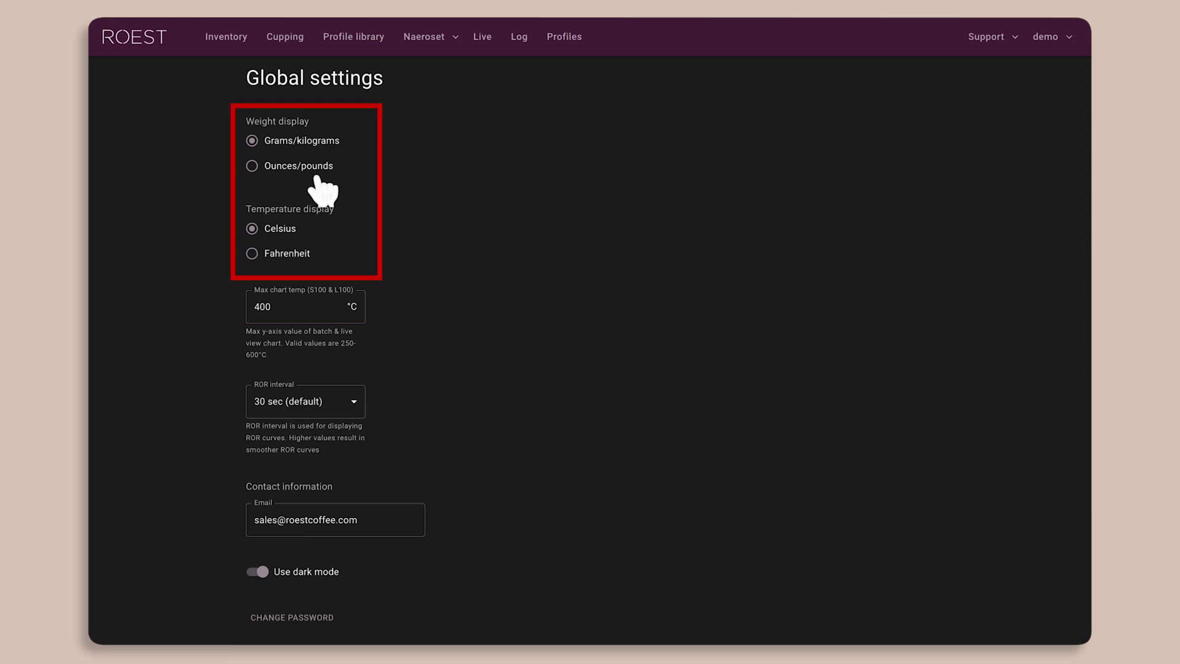
- Review max chart temp, email and dark mode, keeping the RoR interval at 30 sec
left_click(310, 307)
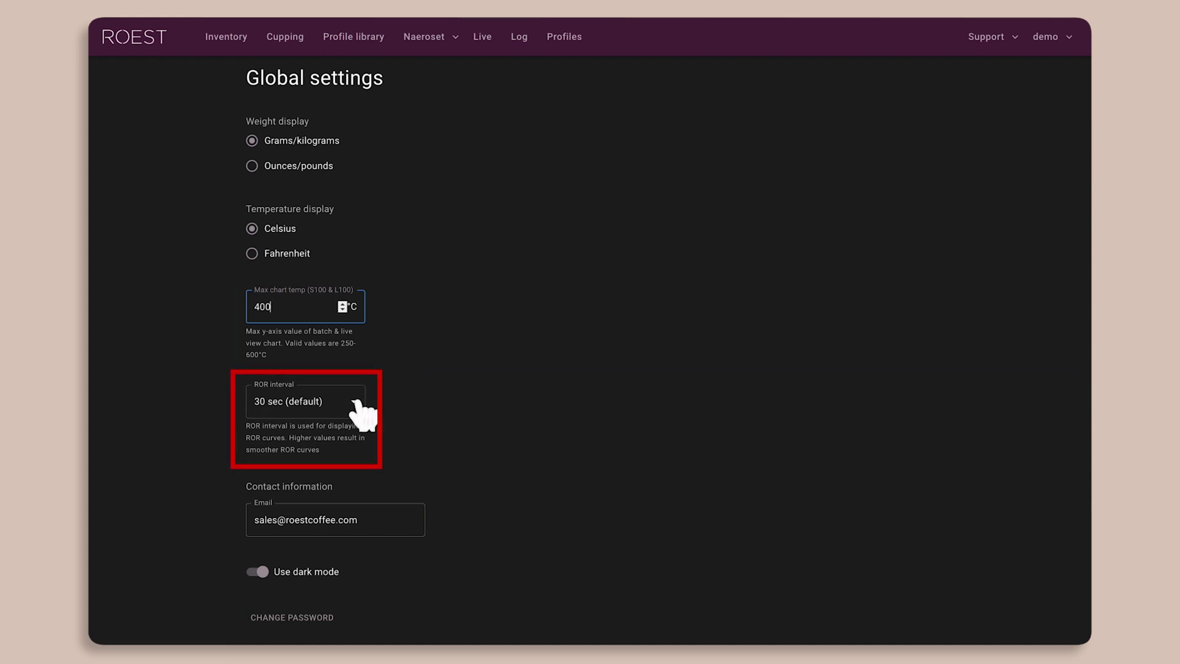
left_click(358, 402)
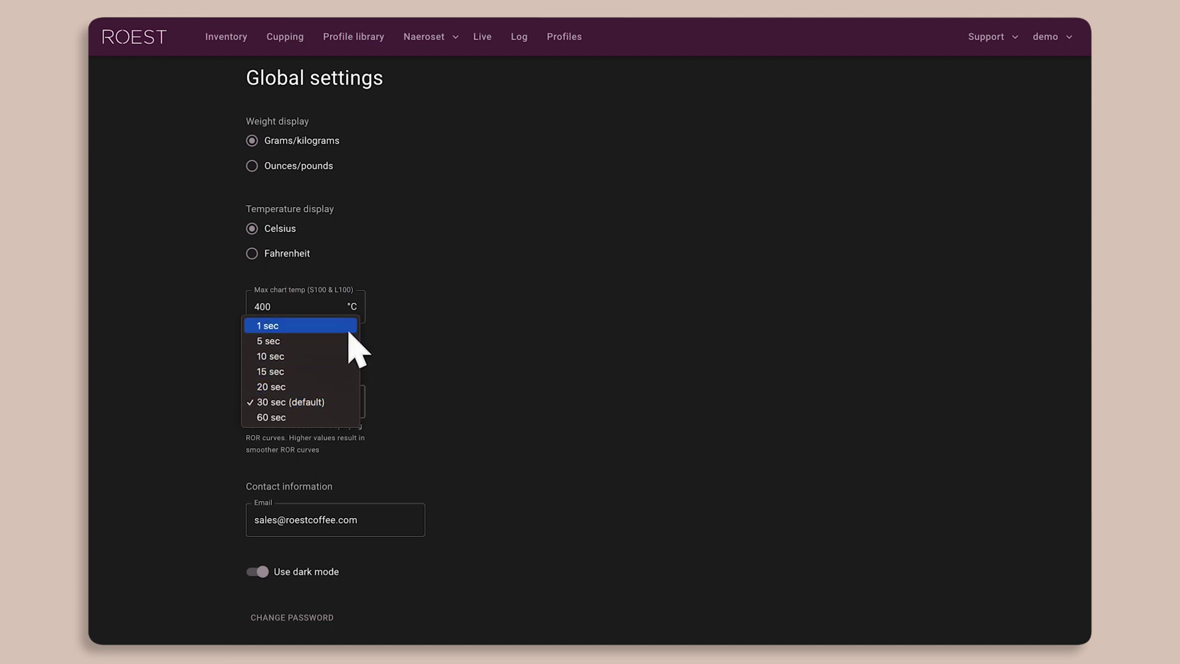
left_click(344, 405)
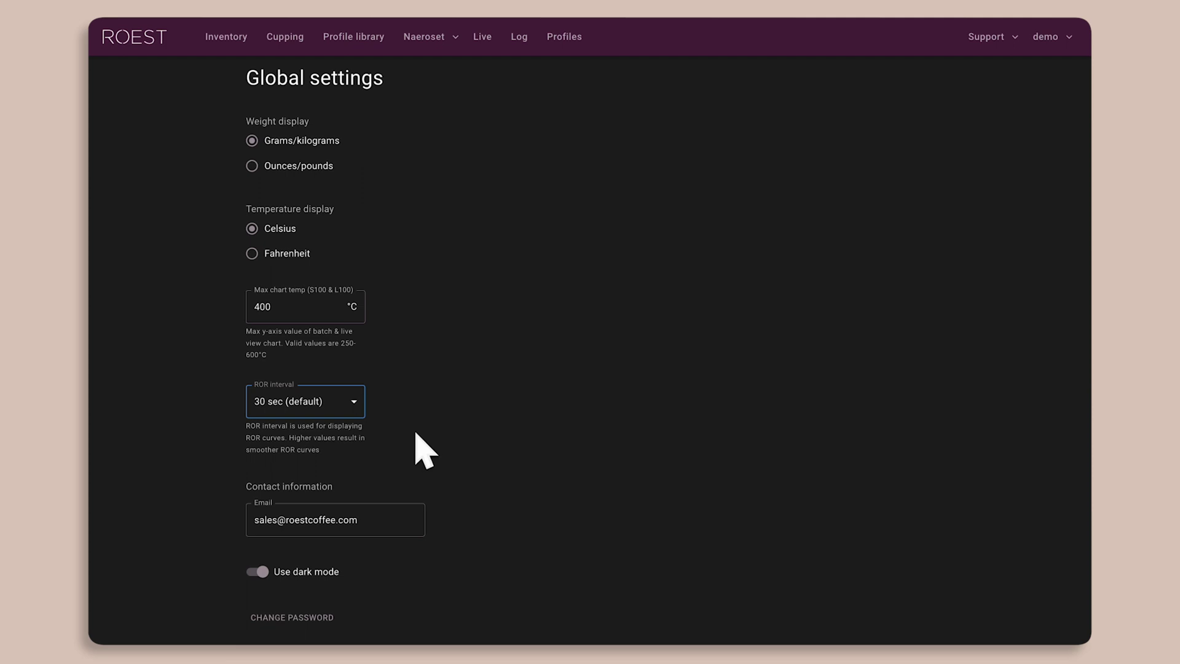
left_click(378, 524)
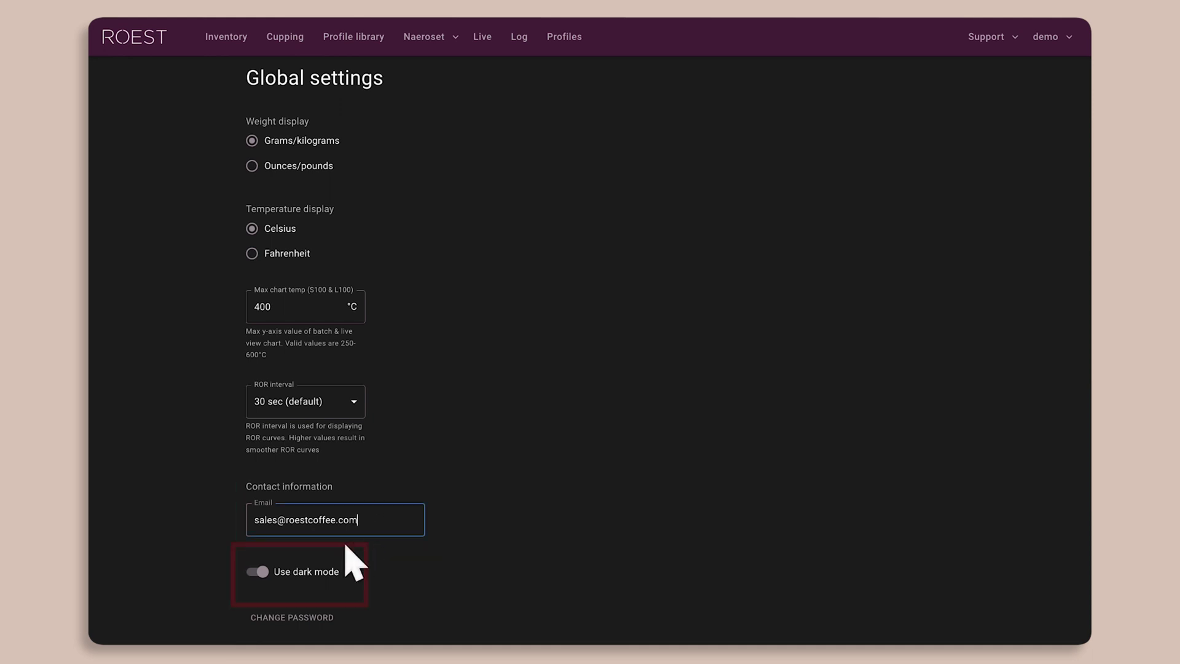
left_click(261, 572)
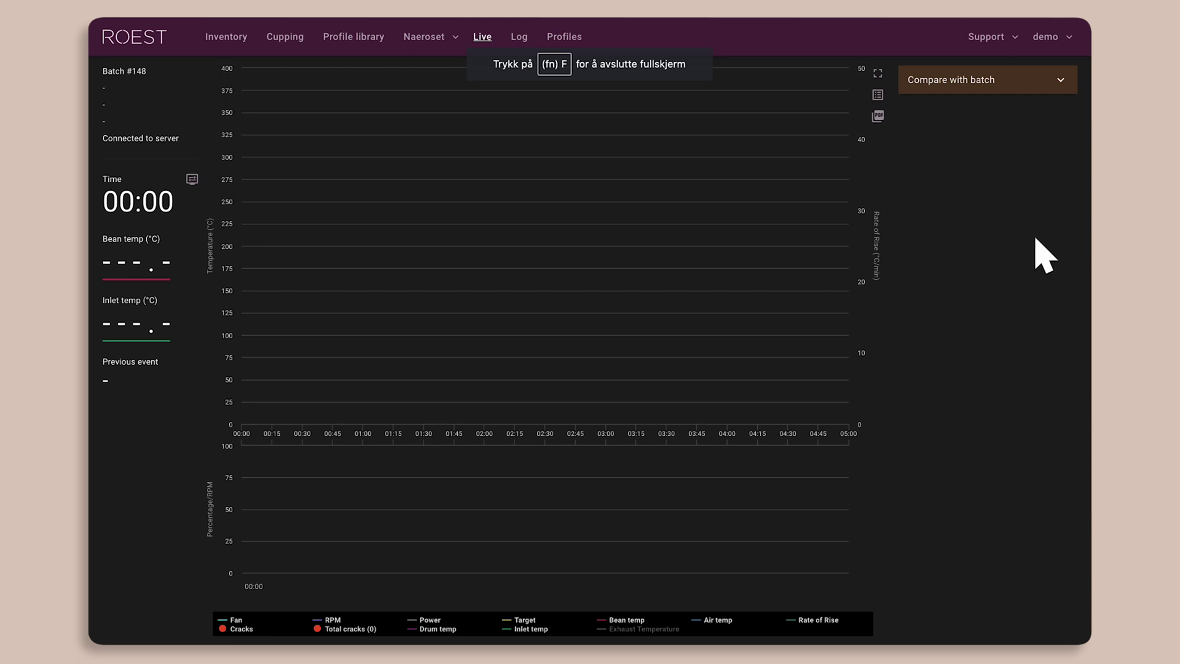
- Compare with Offer sample 147's rate of rise and inlet temp curves, hiding bean temperature
left_click(1030, 86)
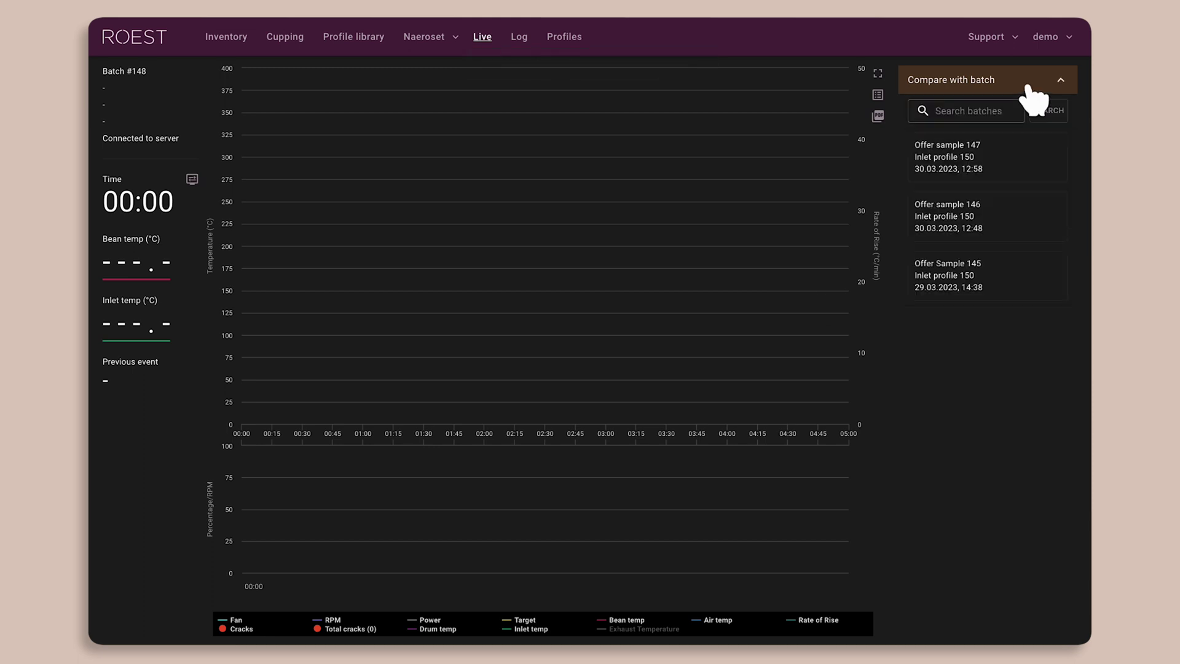
left_click(1012, 169)
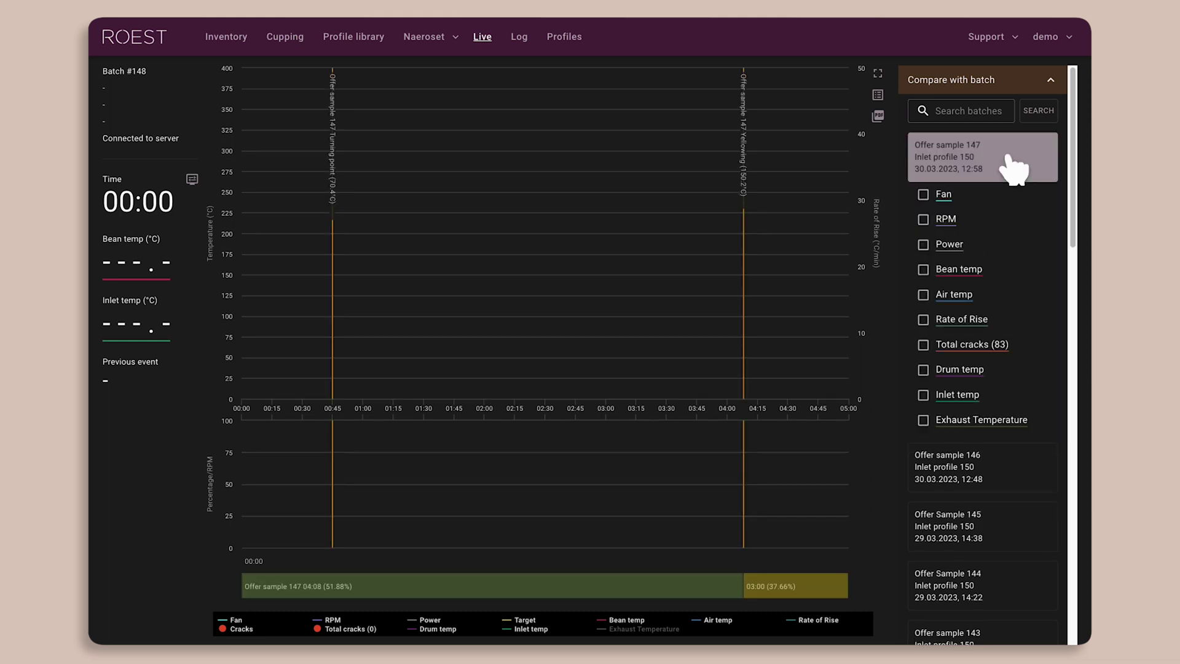
left_click(923, 320)
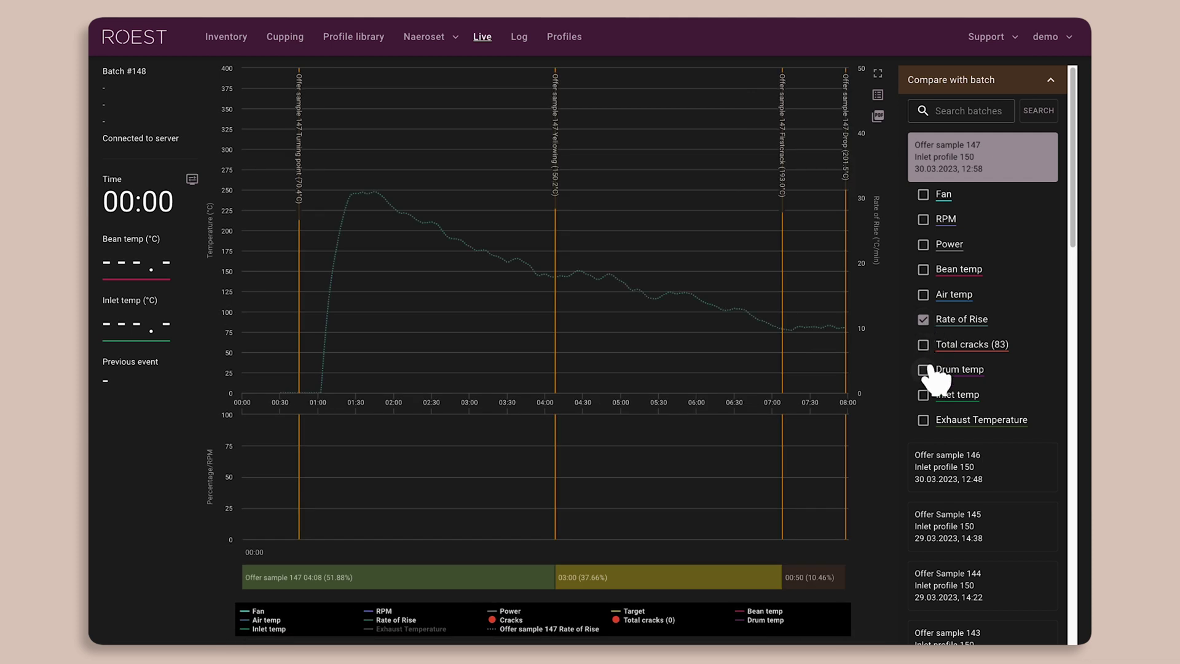
left_click(923, 395)
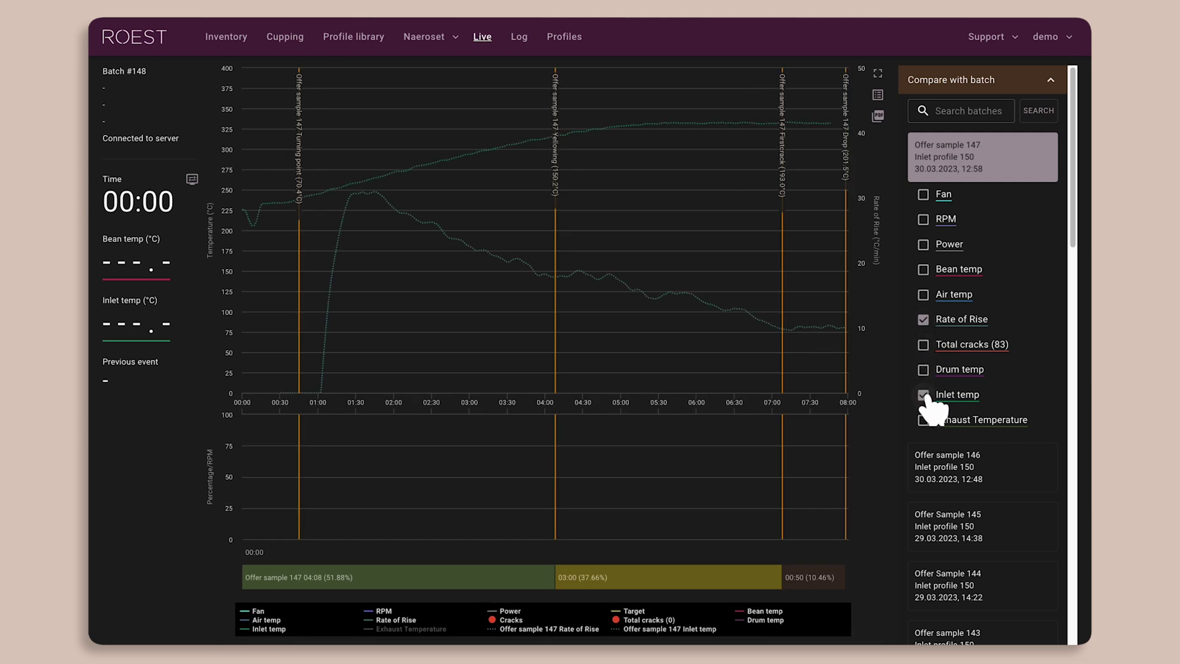
left_click(1052, 83)
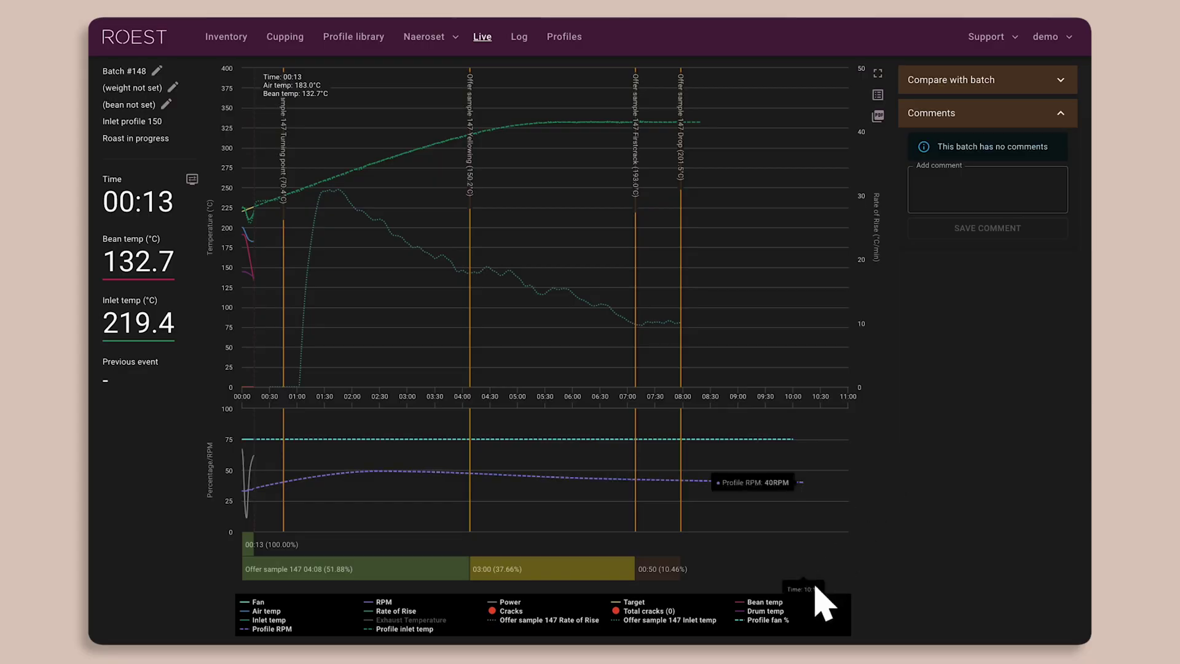
left_click(776, 605)
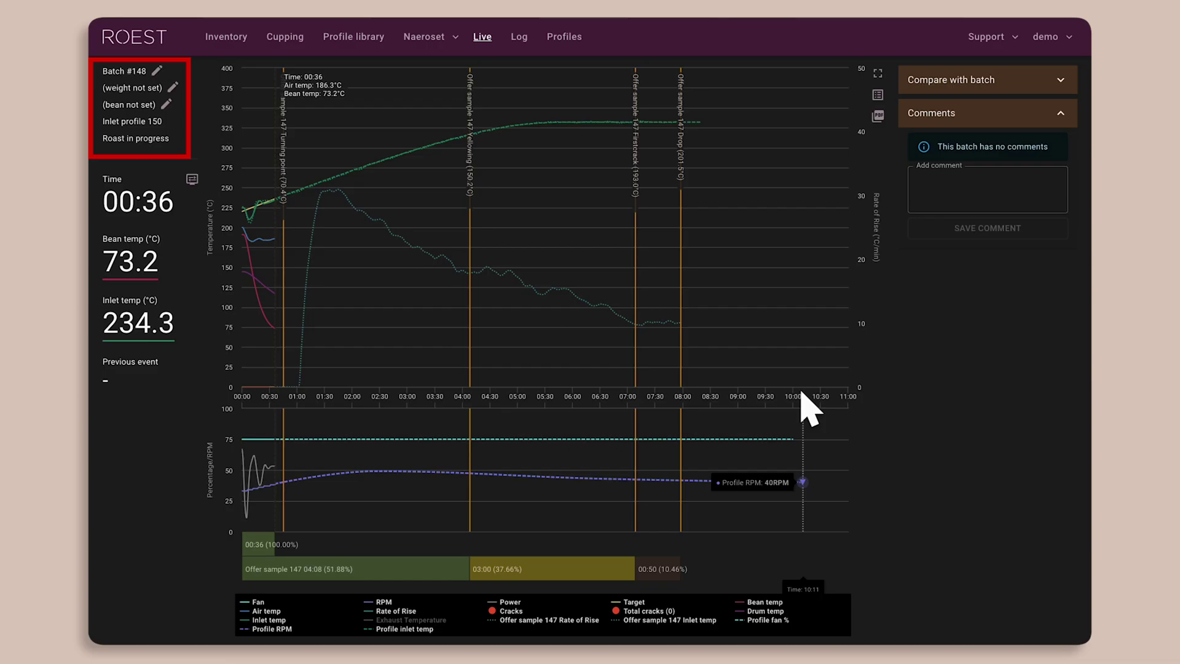
- Rename the running batch to 'Offer Sample 148'
left_click(156, 70)
key("Left")
key("Left")
key("Left")
key("BackSpace")
key("BackSpace")
key("BackSpace")
type("Offer Sample")
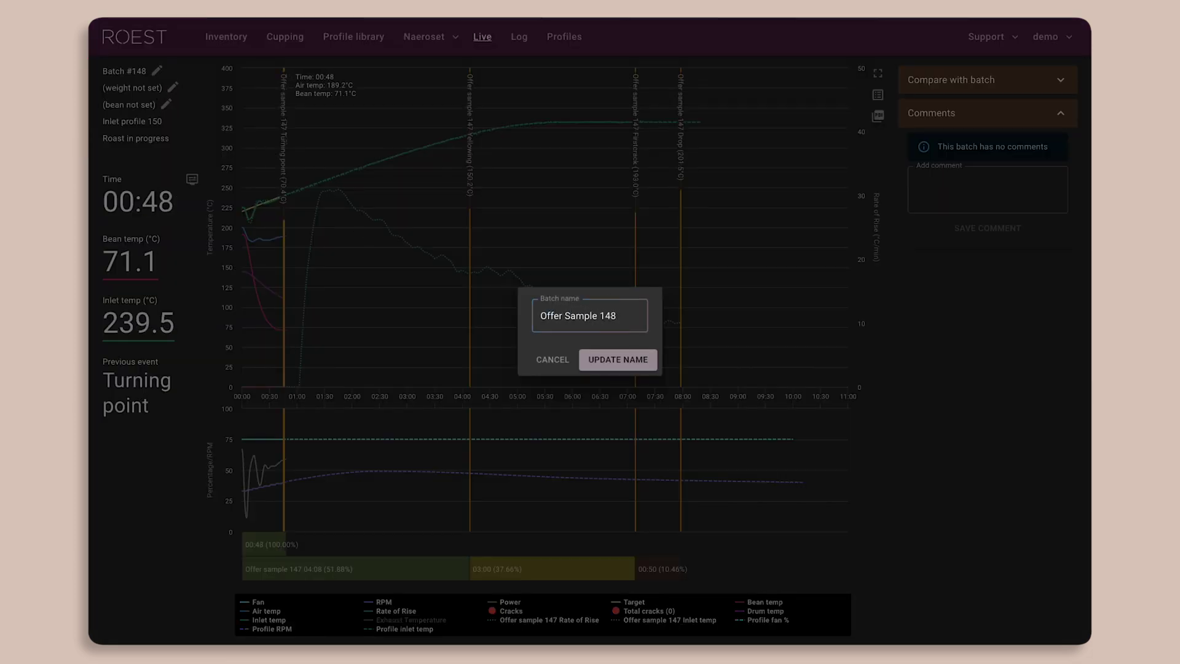
key("Return")
- Set the batch start weight to 150 g
left_click(174, 87)
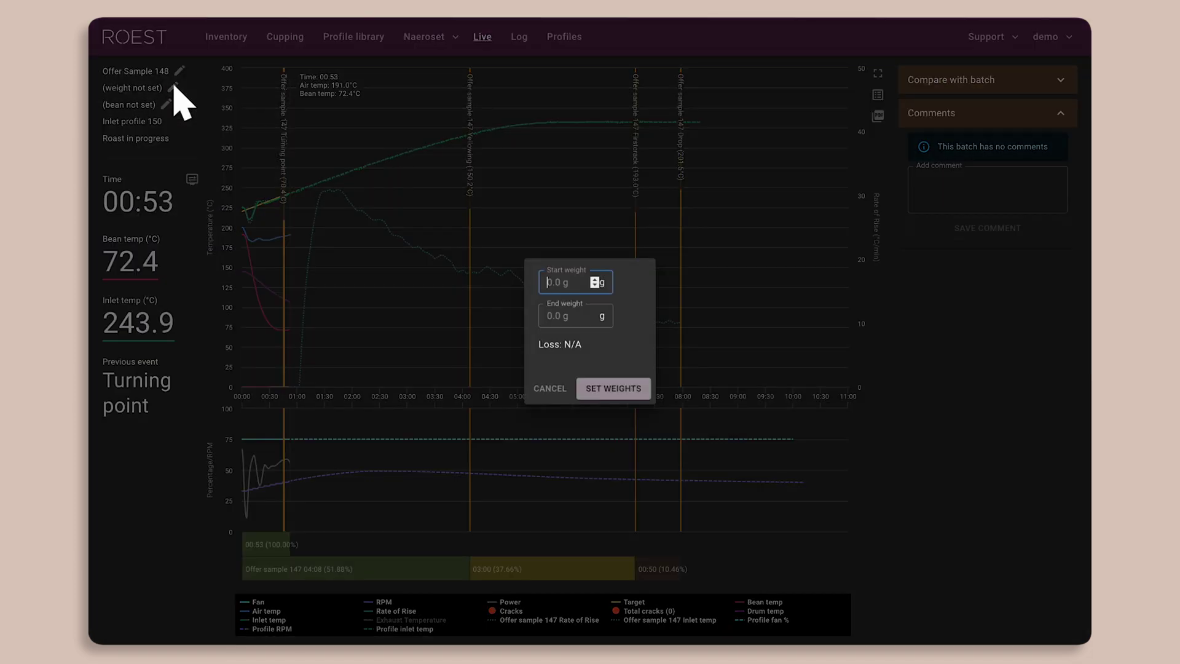
type("150")
left_click(606, 390)
- Record the bean as free text 'Ethiopia Washed'
left_click(166, 104)
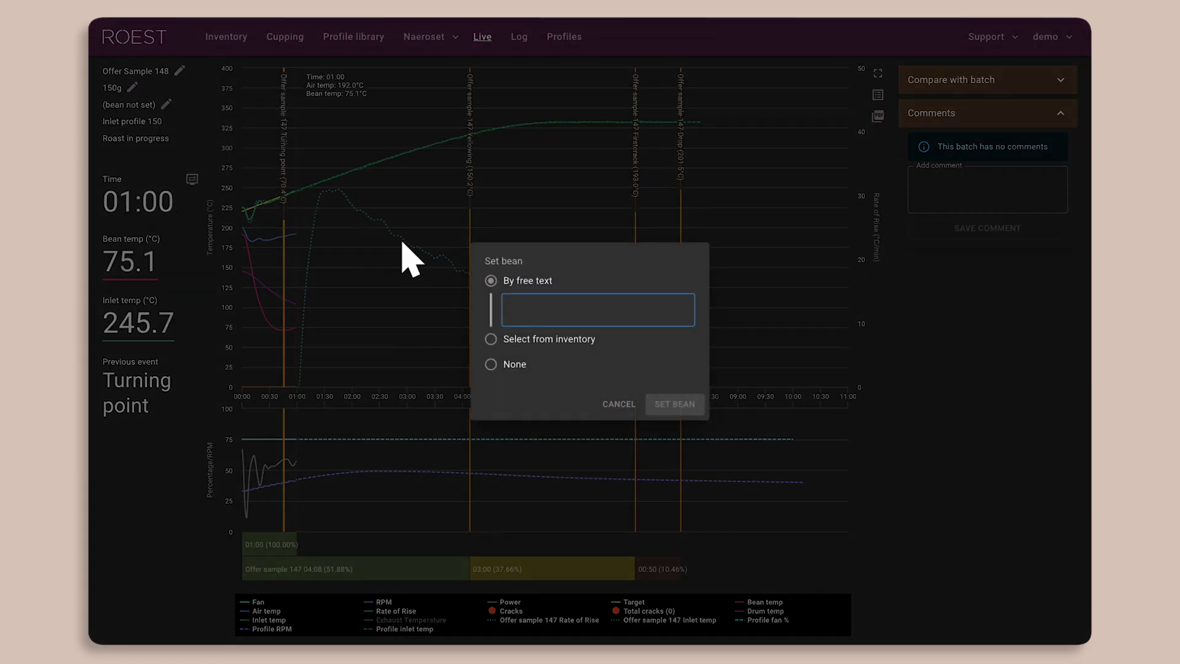
left_click(528, 342)
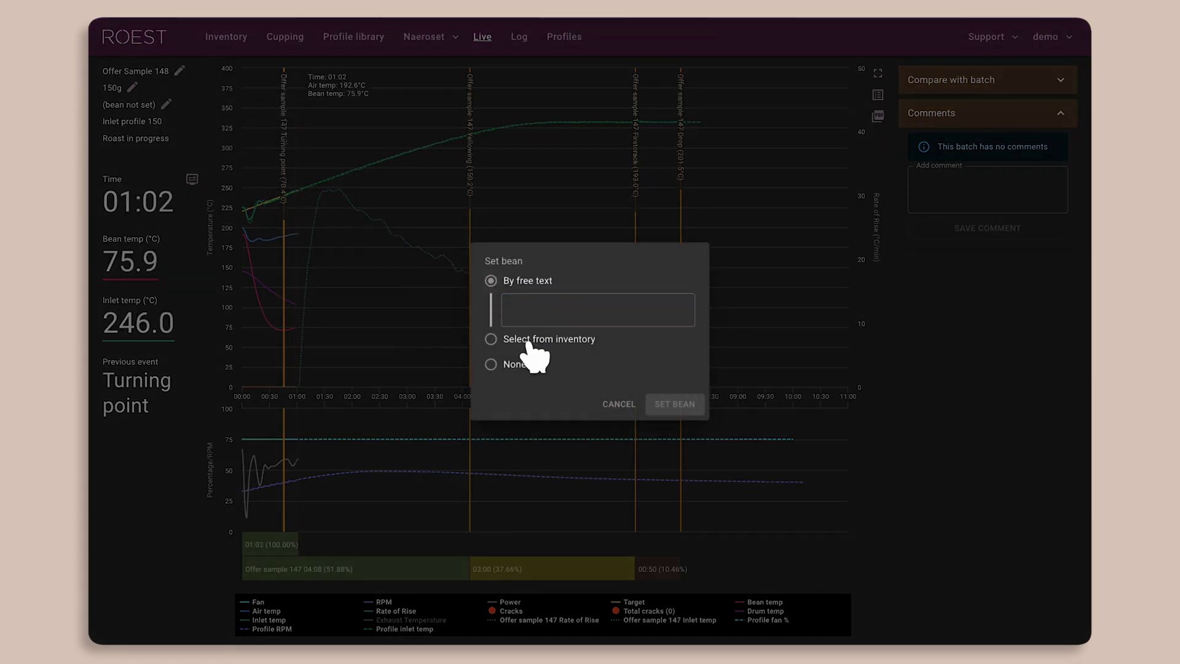
left_click(510, 281)
type("Ethiopia Washed")
left_click(670, 403)
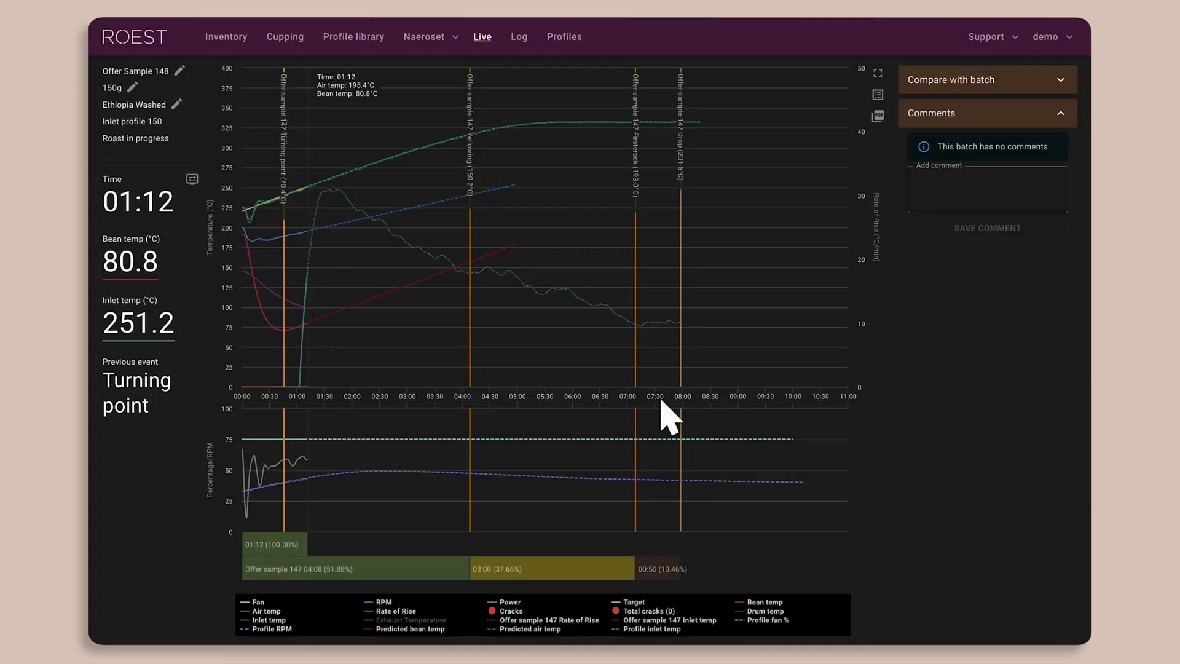
left_click(192, 179)
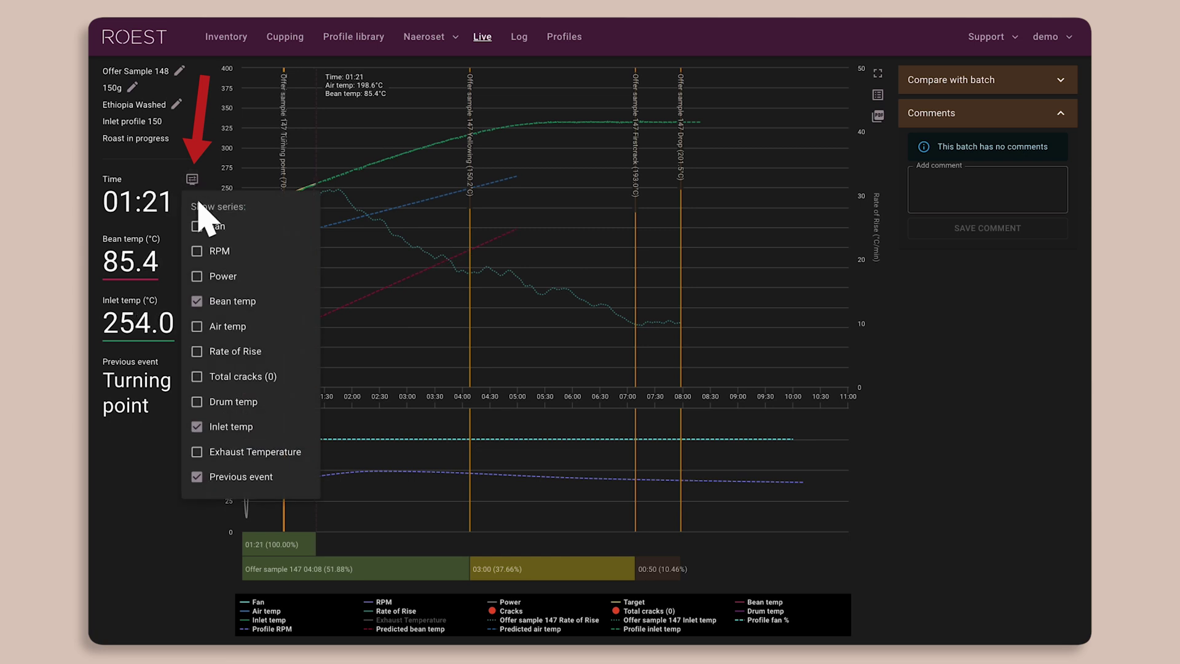
left_click(197, 352)
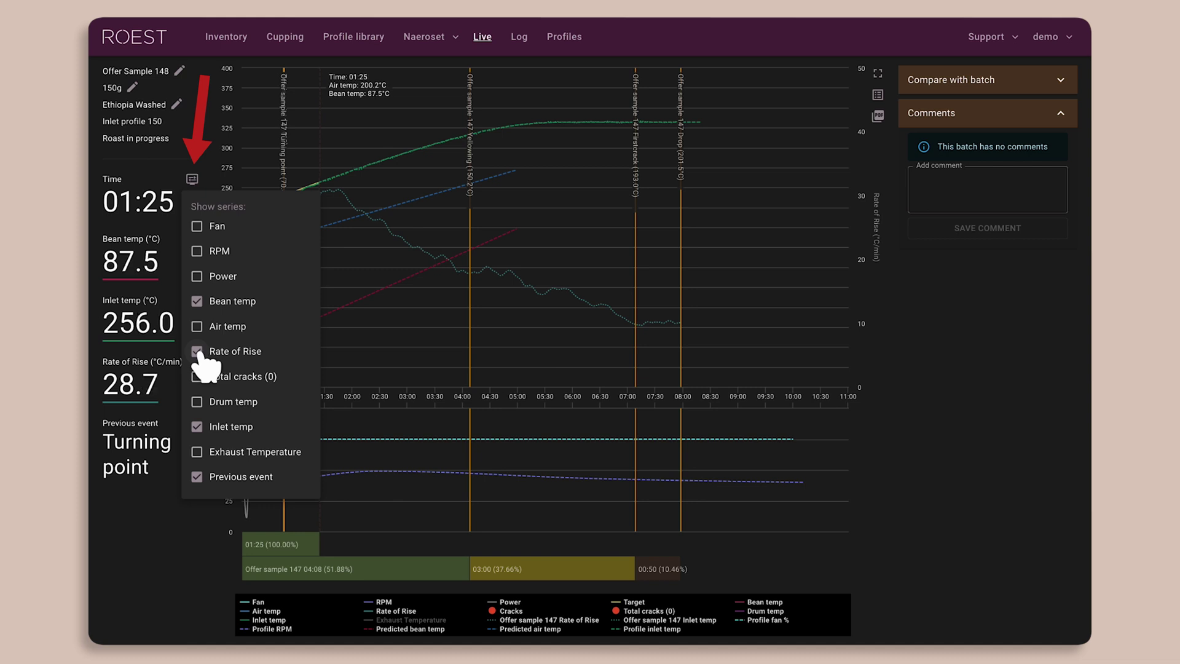
left_click(197, 353)
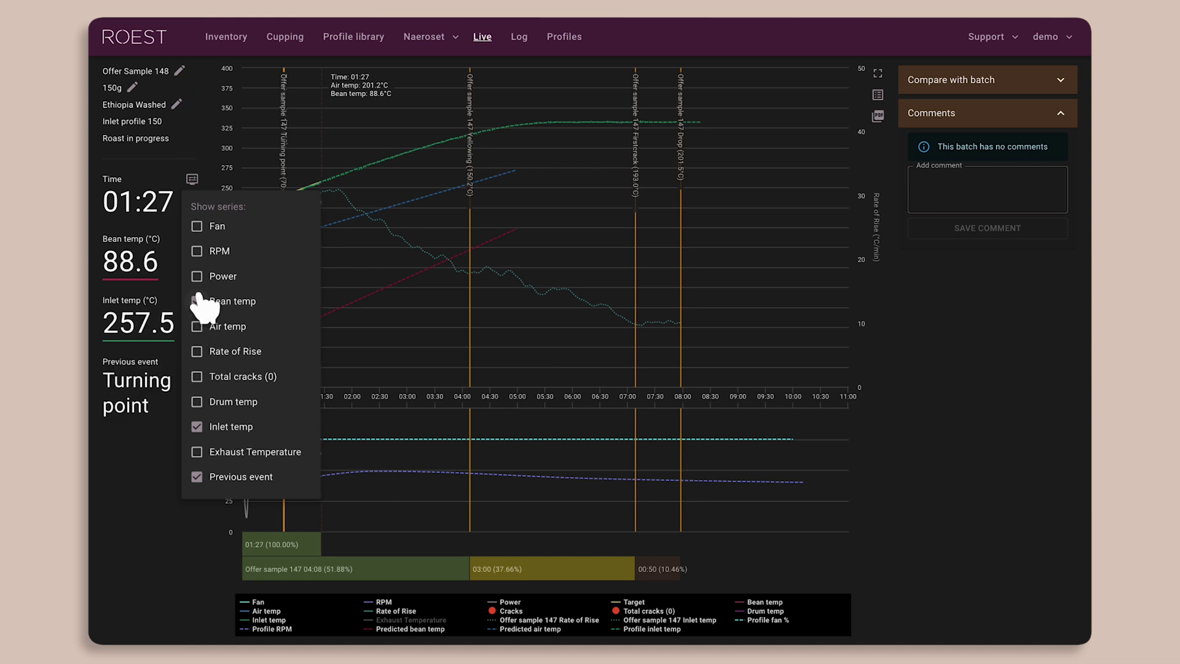
left_click(191, 179)
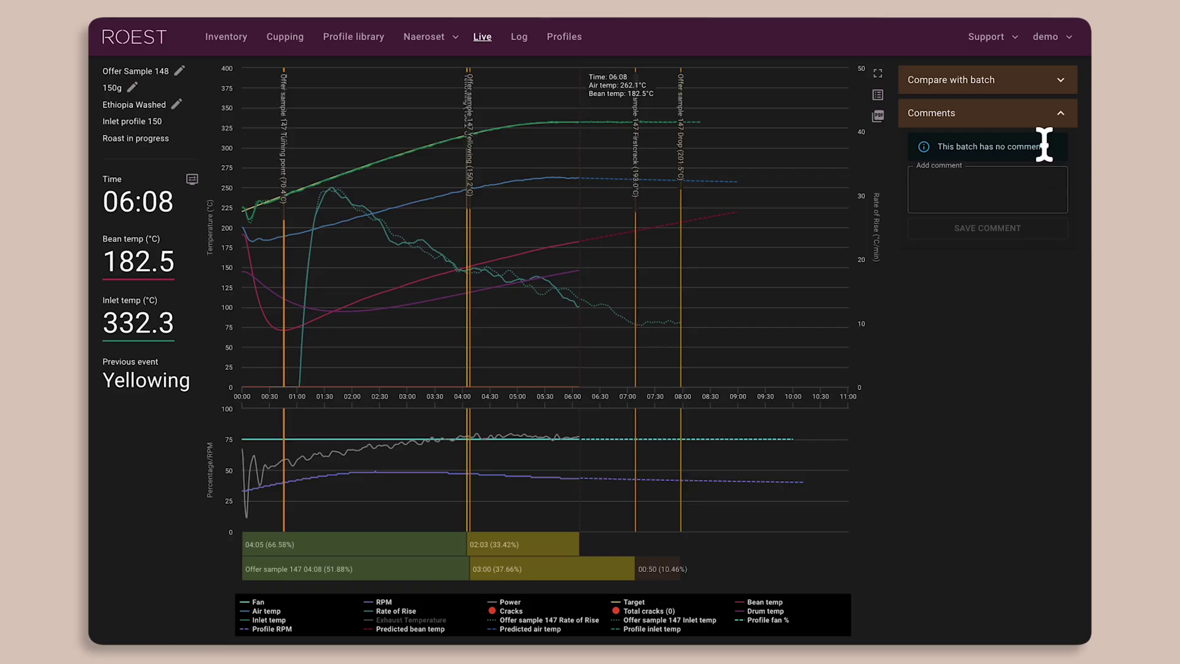
- Deselect Offer sample 147 in the Compare with batch panel and collapse it
left_click(1060, 83)
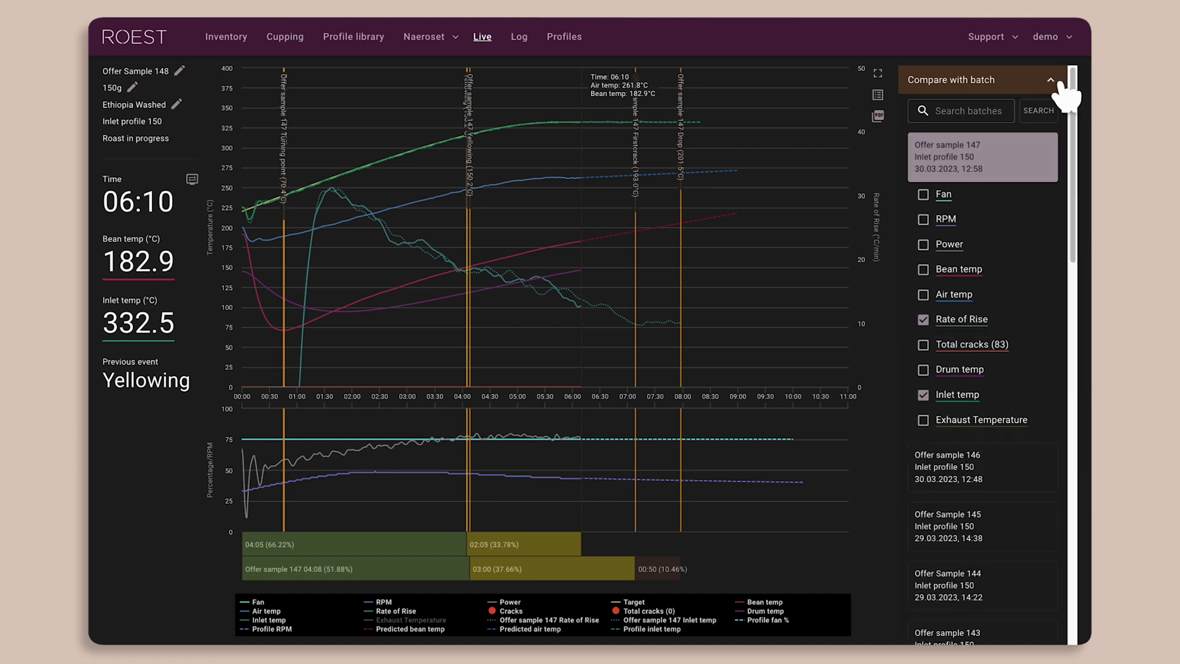
left_click(1018, 160)
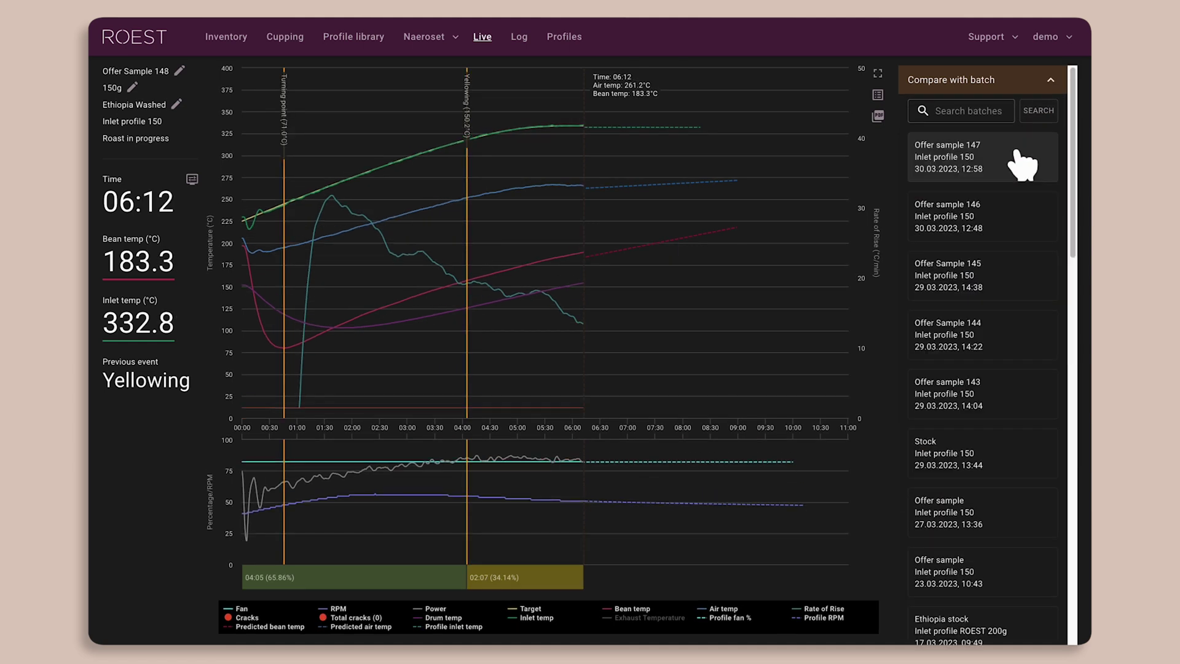
left_click(1050, 81)
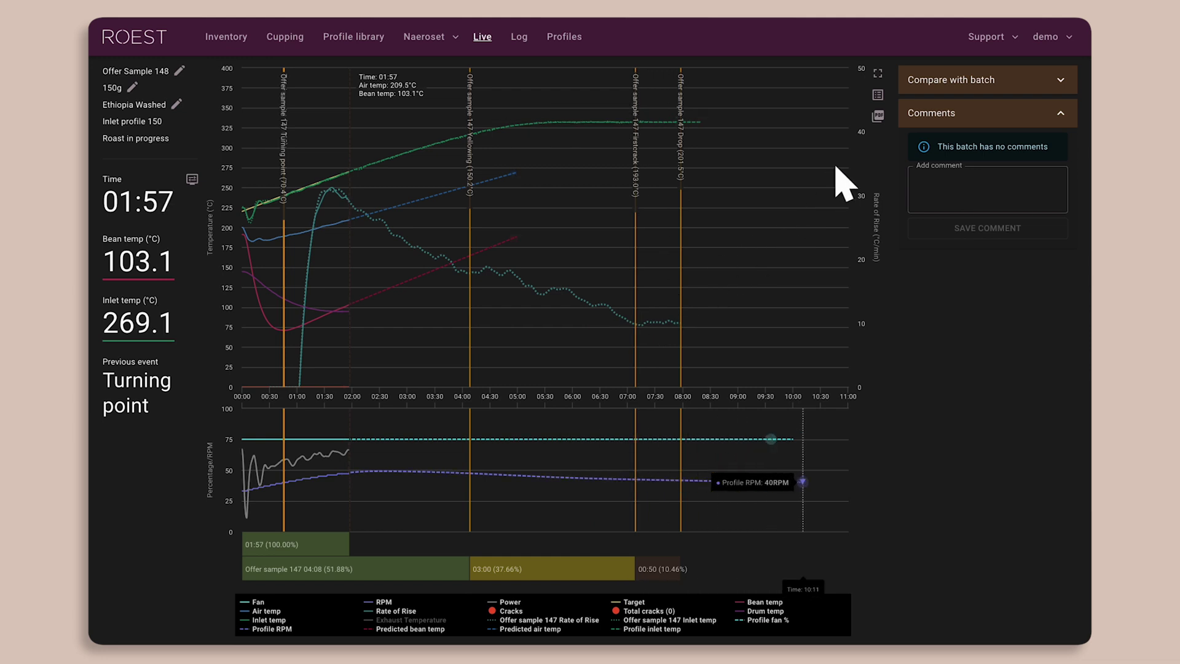
- Enter and exit the chart's fullscreen view, then toggle the group tooltip on and off
left_click(878, 73)
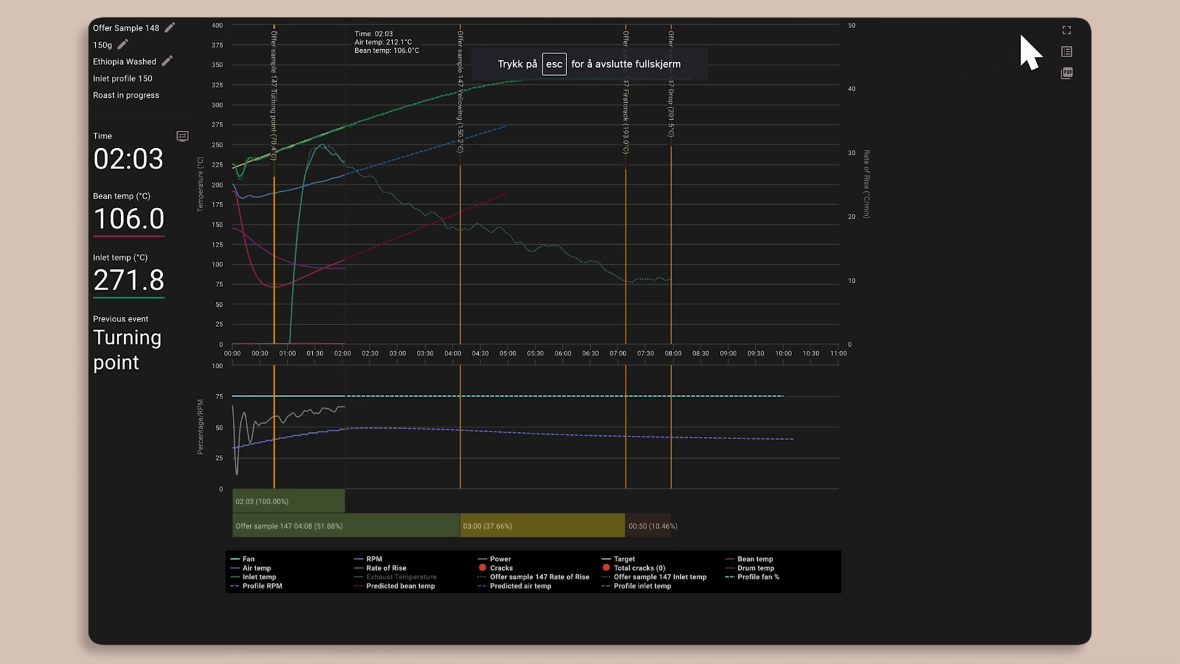
left_click(1067, 32)
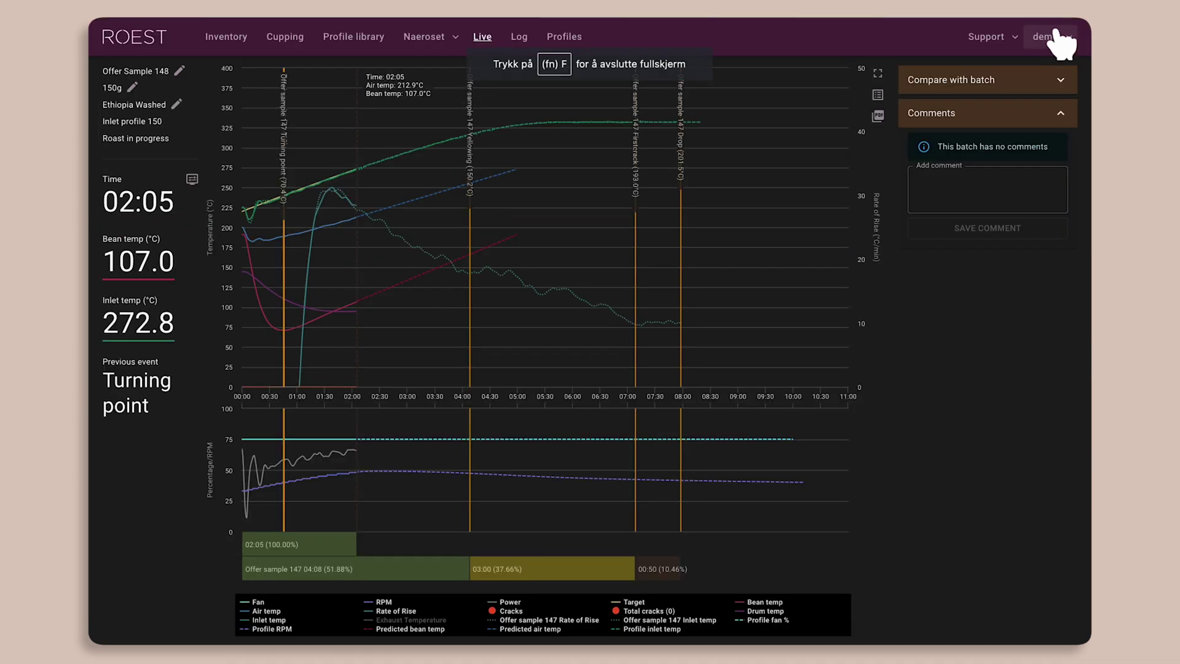
left_click(878, 95)
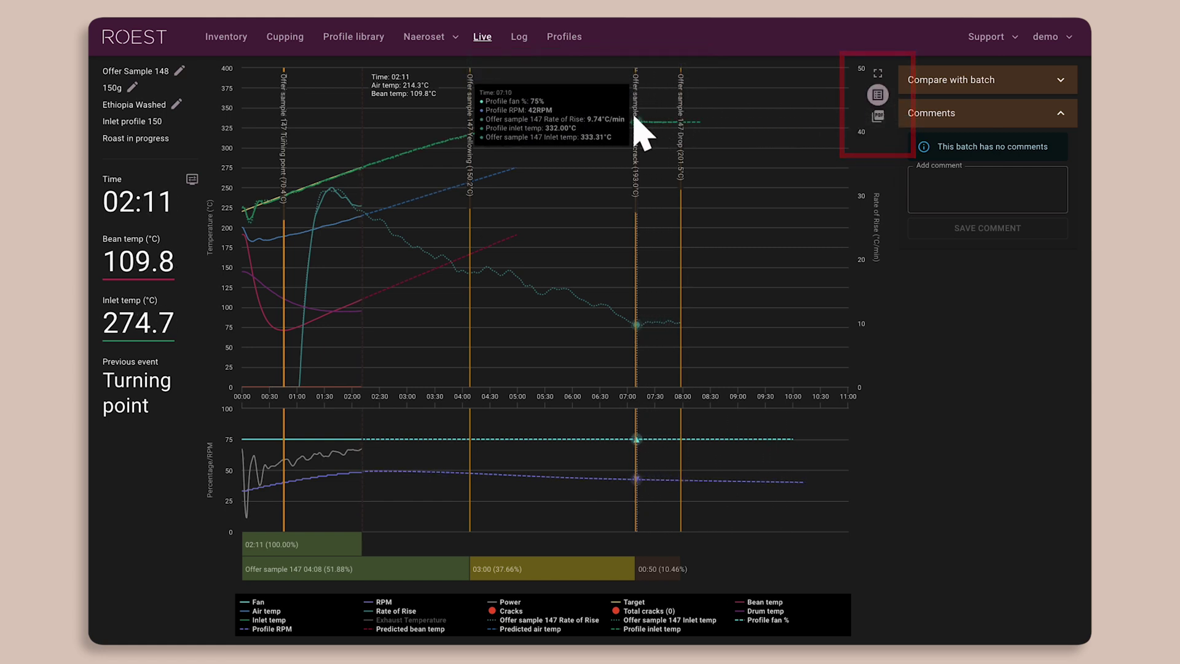
mouse_move(534, 166)
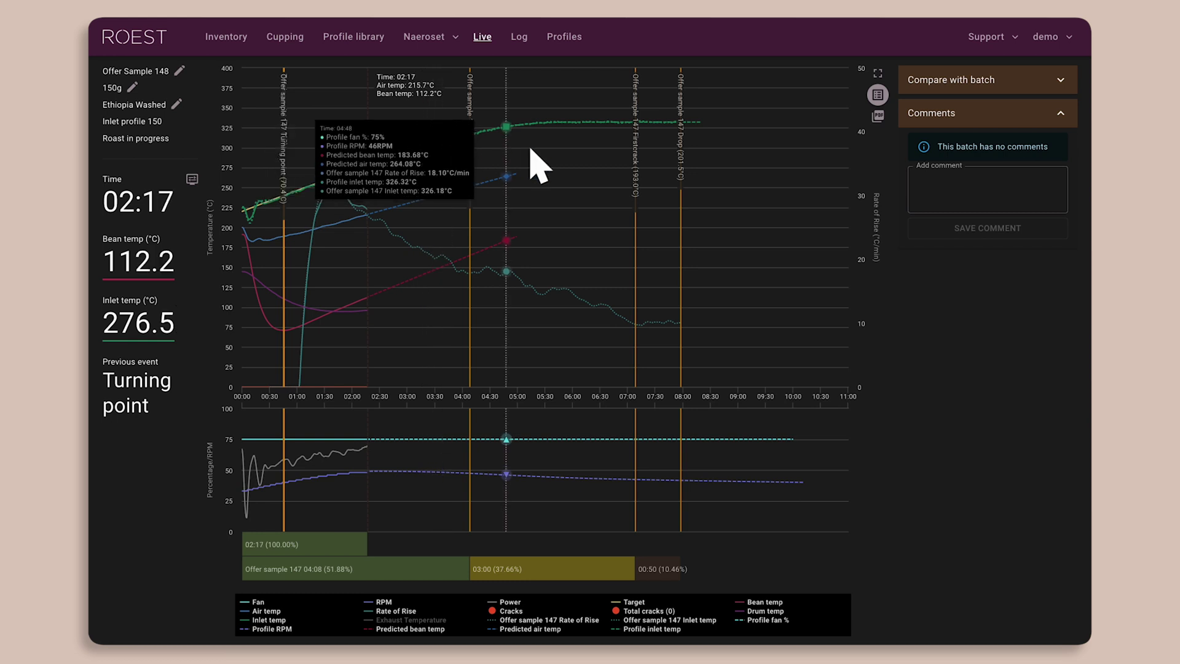
left_click(877, 96)
type("Here yo")
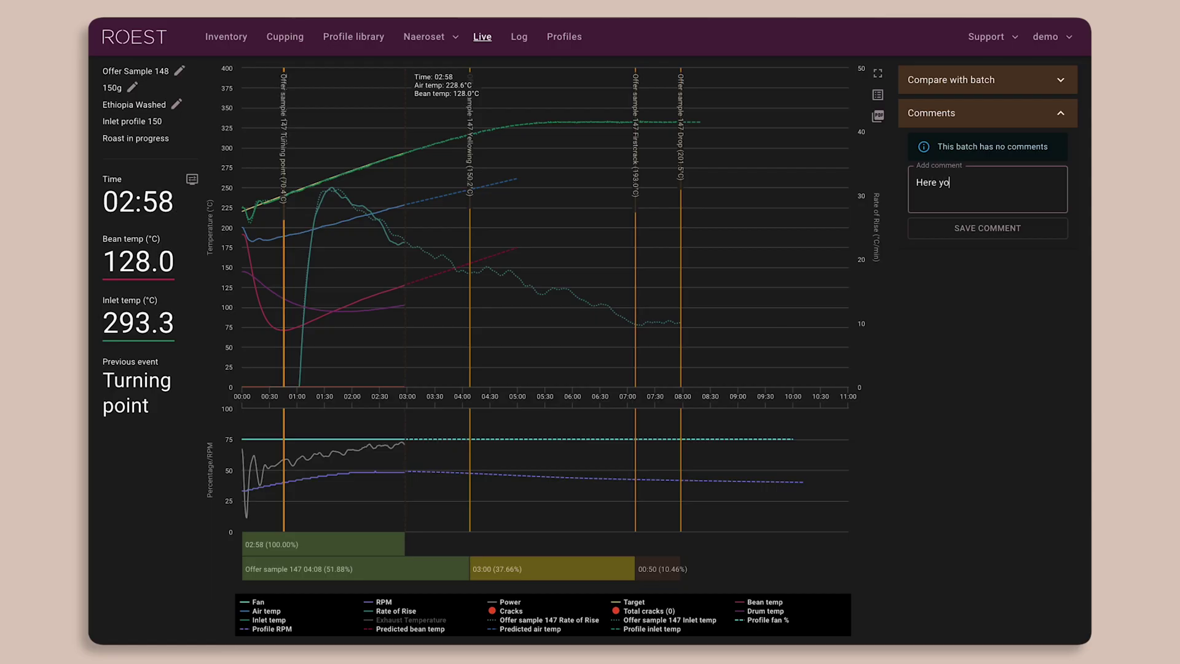
- Save the comment 'Here you can add comments', cancel an edit, and request its deletion
type("u can add comments")
left_click(987, 228)
left_click(926, 192)
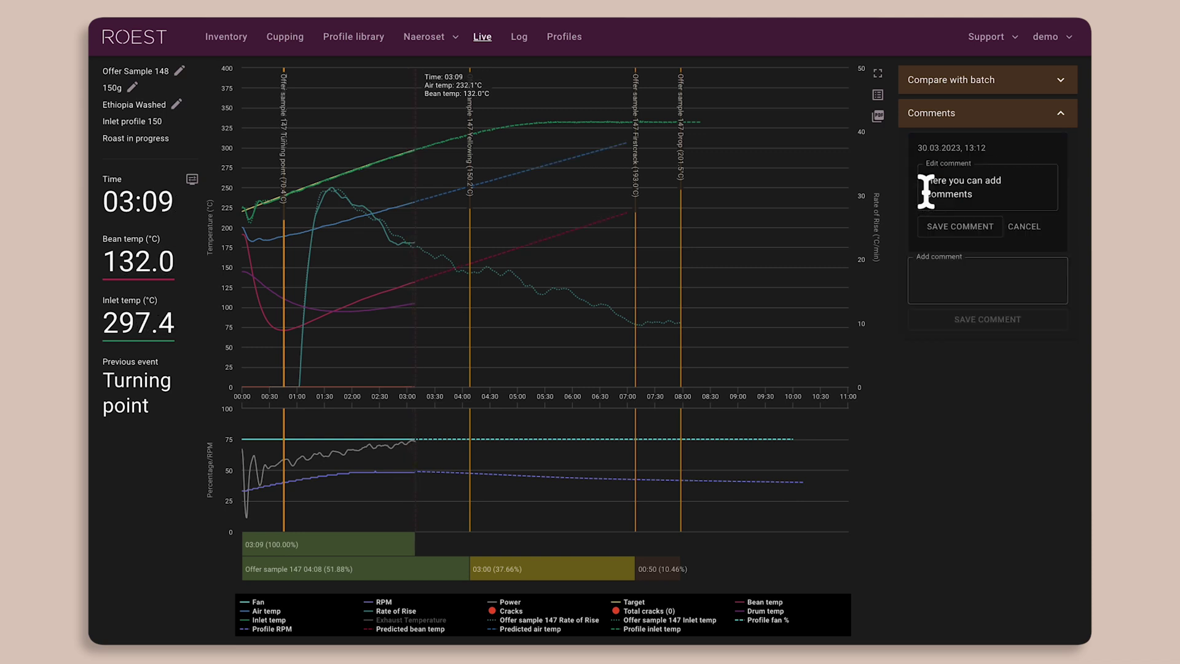
left_click(1021, 228)
left_click(977, 196)
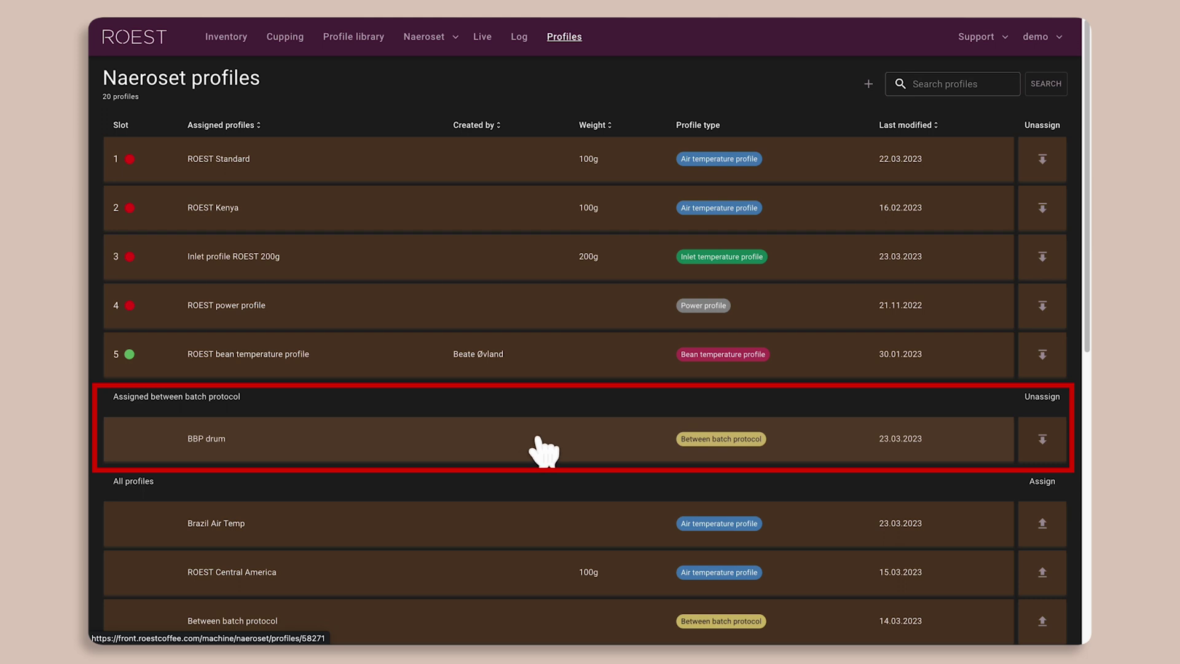
- Browse the Naeroset profile list and assign Brazil Air Temp to slot 2
scroll(538, 442, "down", 1)
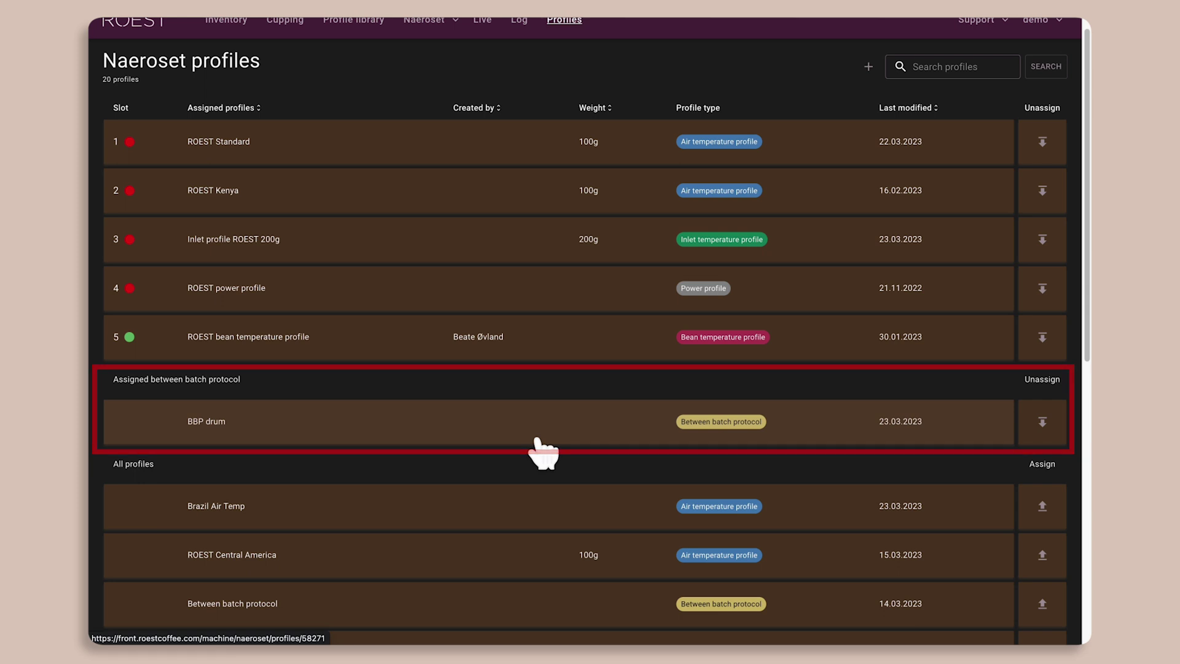
scroll(541, 445, "down", 5)
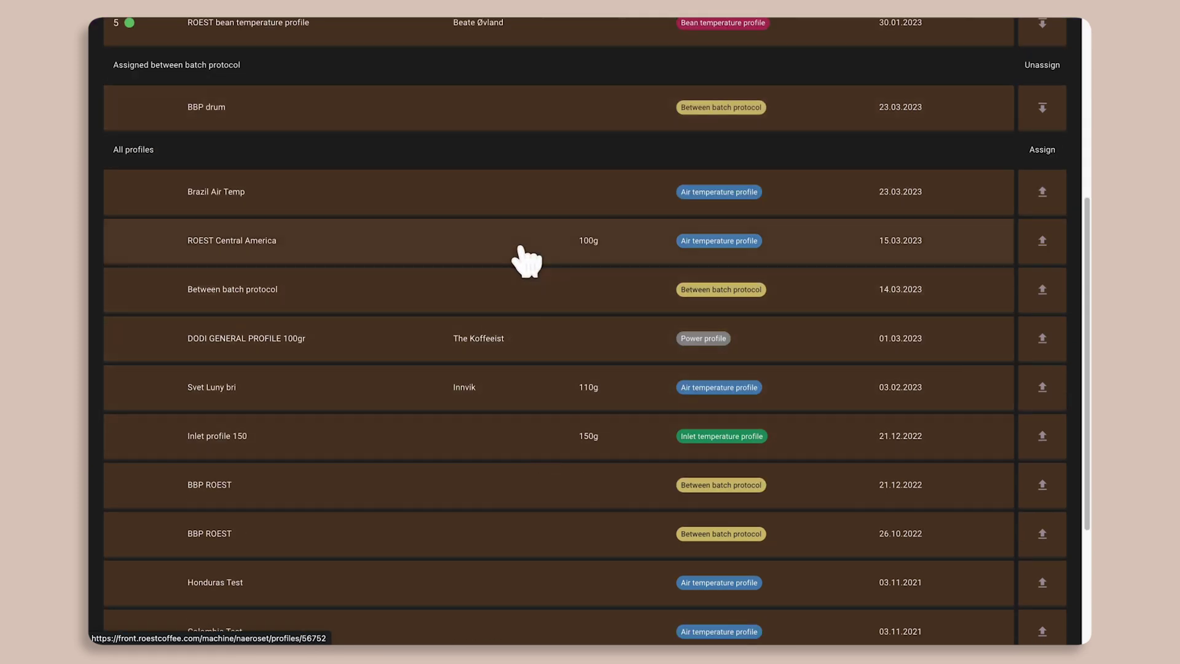
scroll(522, 381, "down", 3)
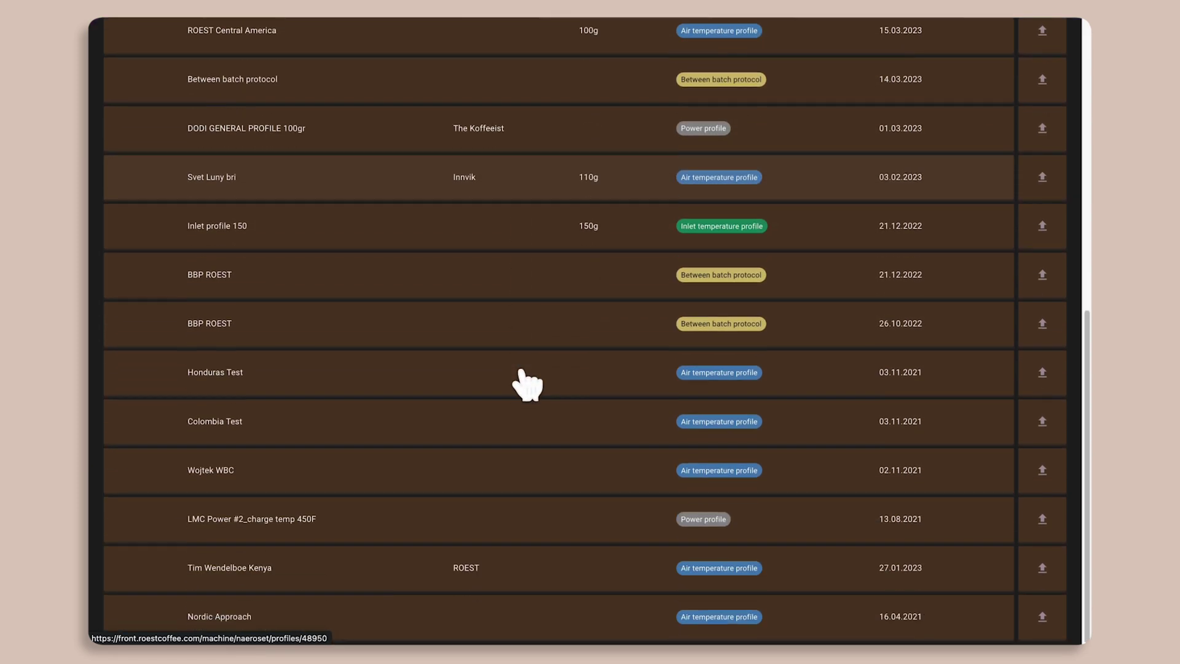
scroll(522, 384, "up", 2)
scroll(522, 384, "up", 2)
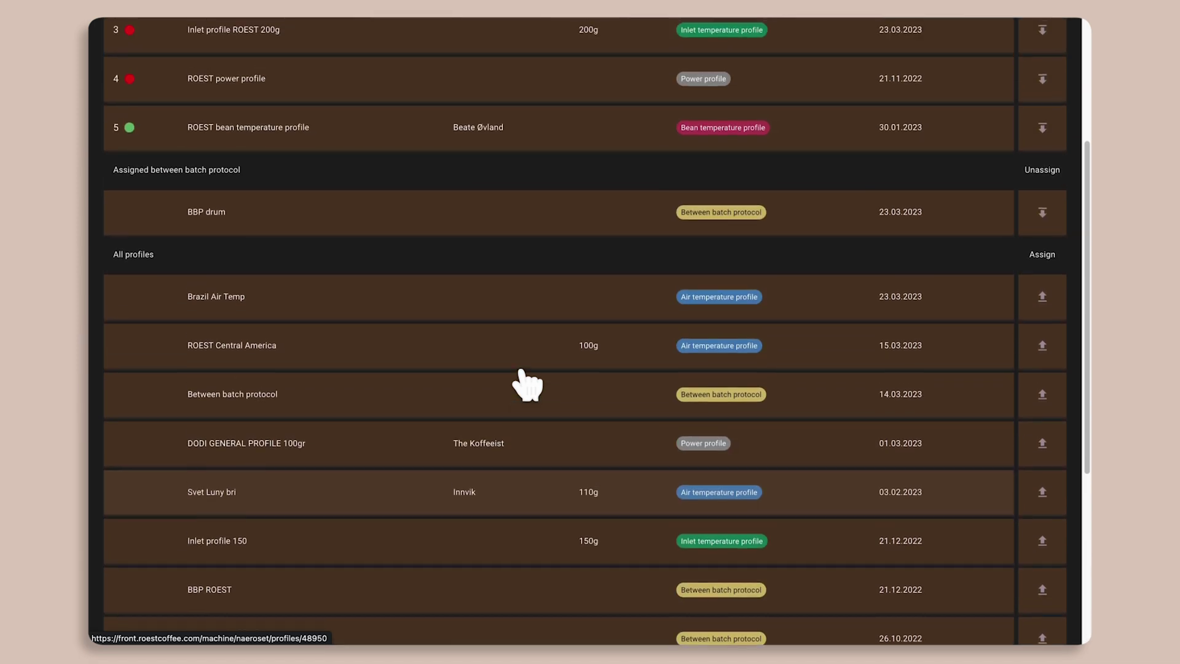
scroll(522, 384, "up", 2)
scroll(520, 371, "up", 2)
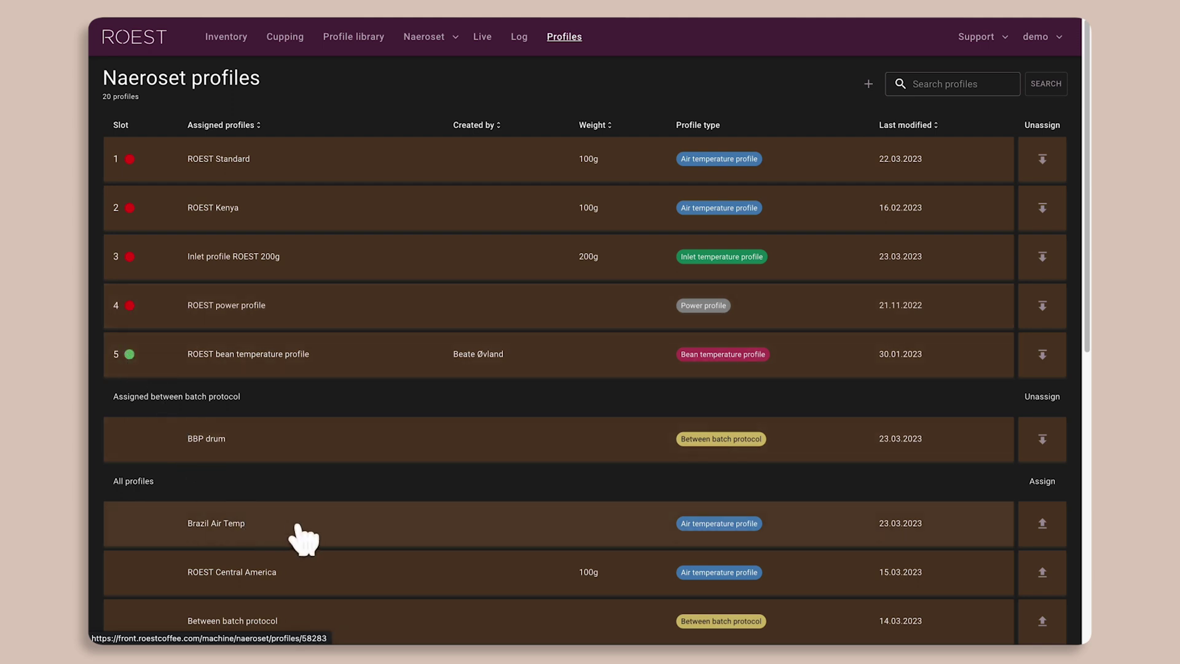
left_click(1042, 523)
- Put Brazil Air Temp in slot 2 instead of ROEST Kenya, then begin a new air temperature profile
left_click(430, 330)
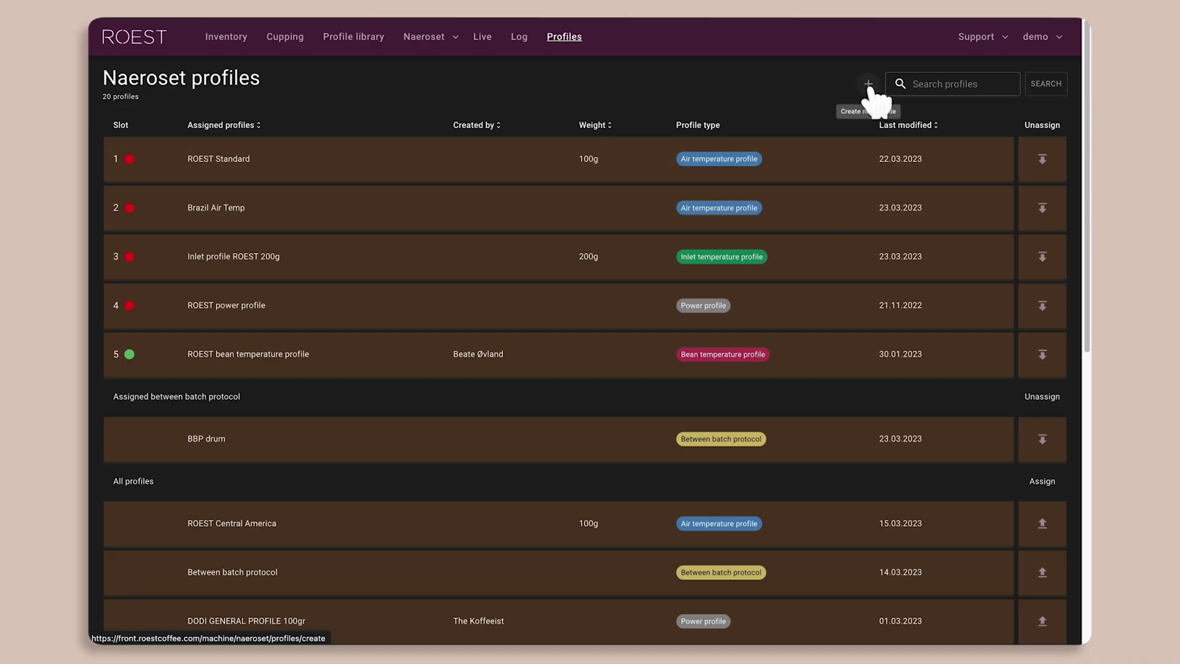
left_click(868, 85)
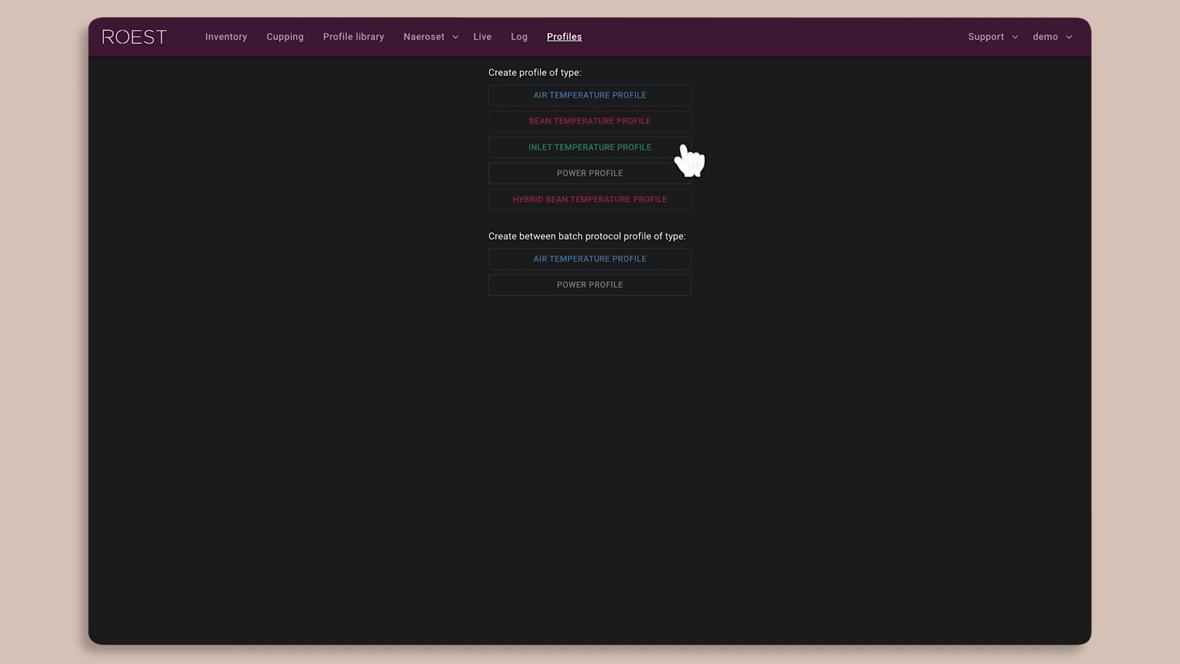
left_click(639, 98)
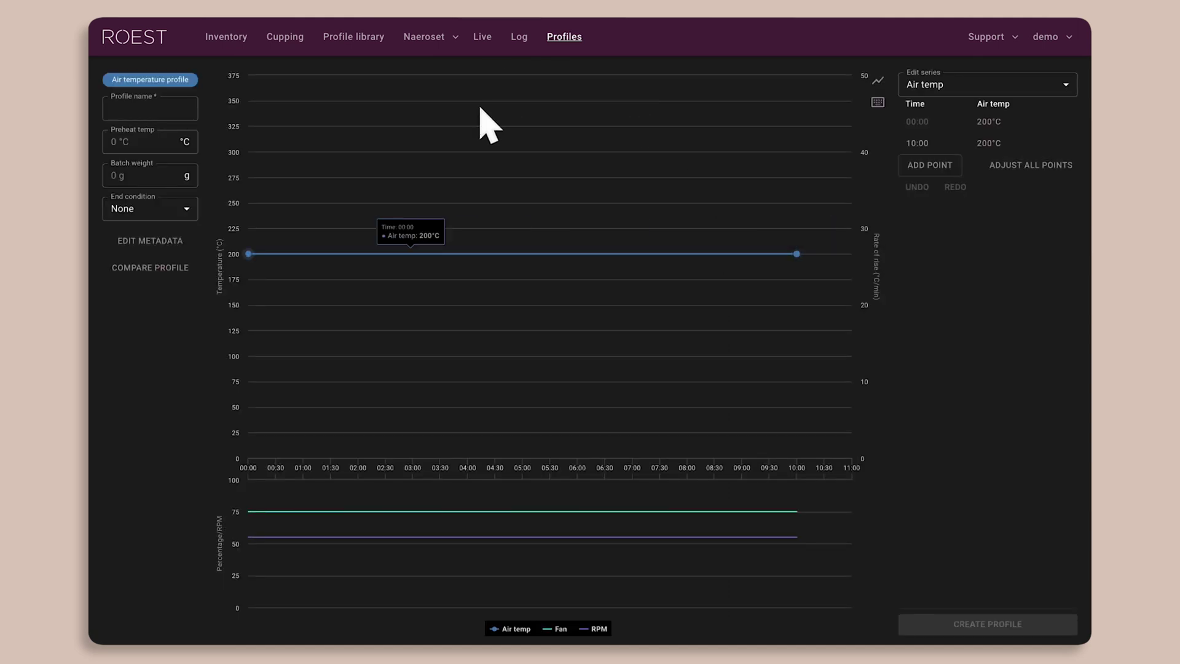
- Name the new profile 'Kenya Washed' with 220 °C preheat and 110 g batch weight
left_click(150, 108)
type("Kenya Washed")
left_click(123, 141)
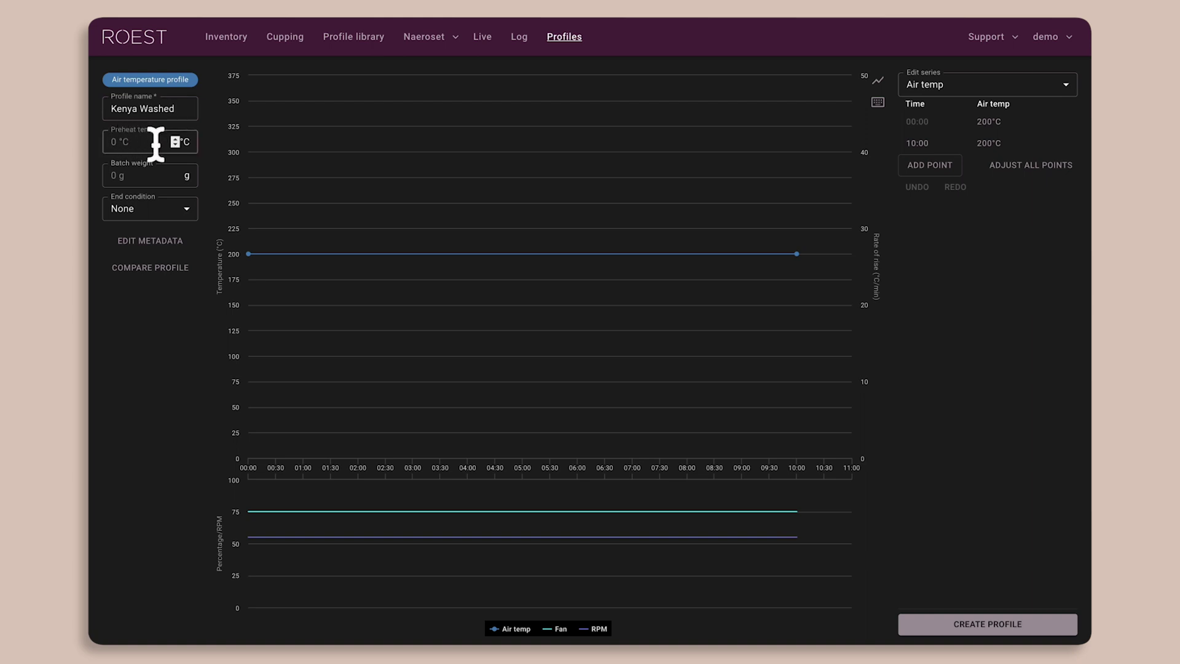
type("220")
left_click(120, 174)
type("110")
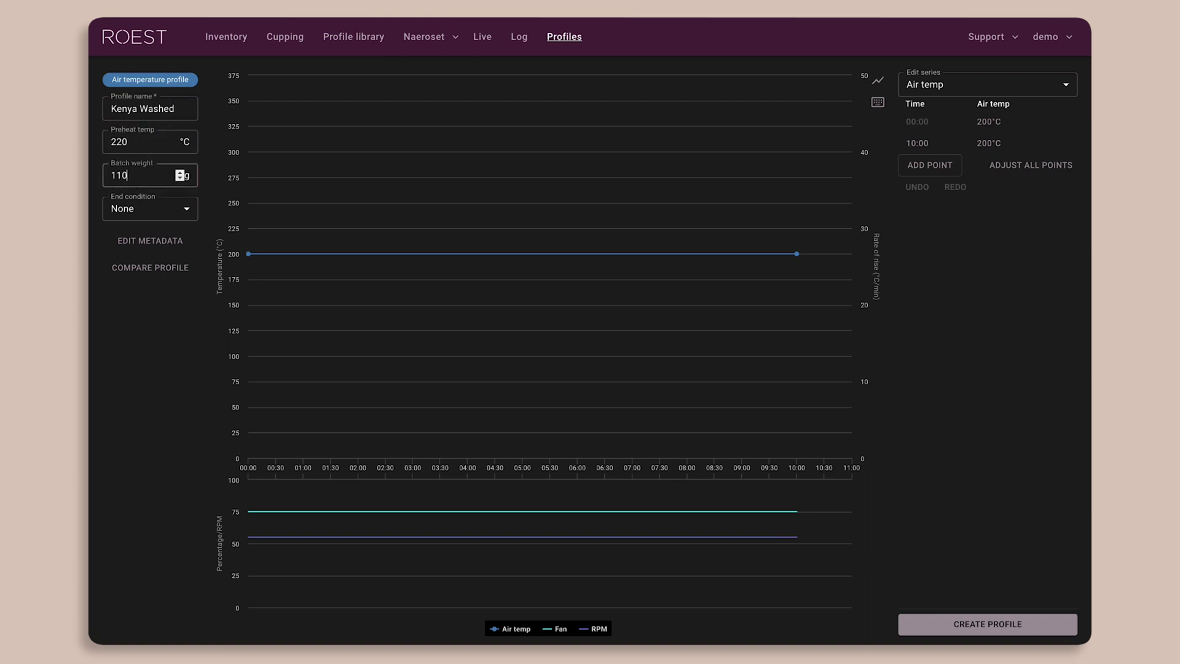
- Set the end condition to development time, view the metadata page, and begin adding a curve point
left_click(153, 209)
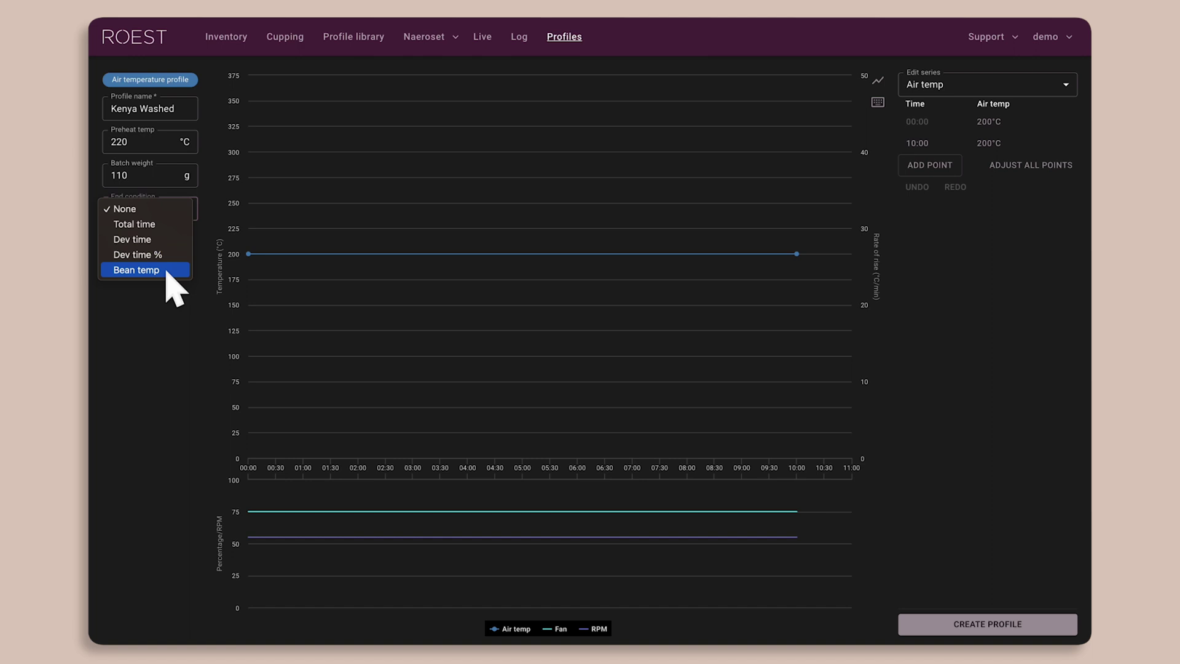
left_click(130, 239)
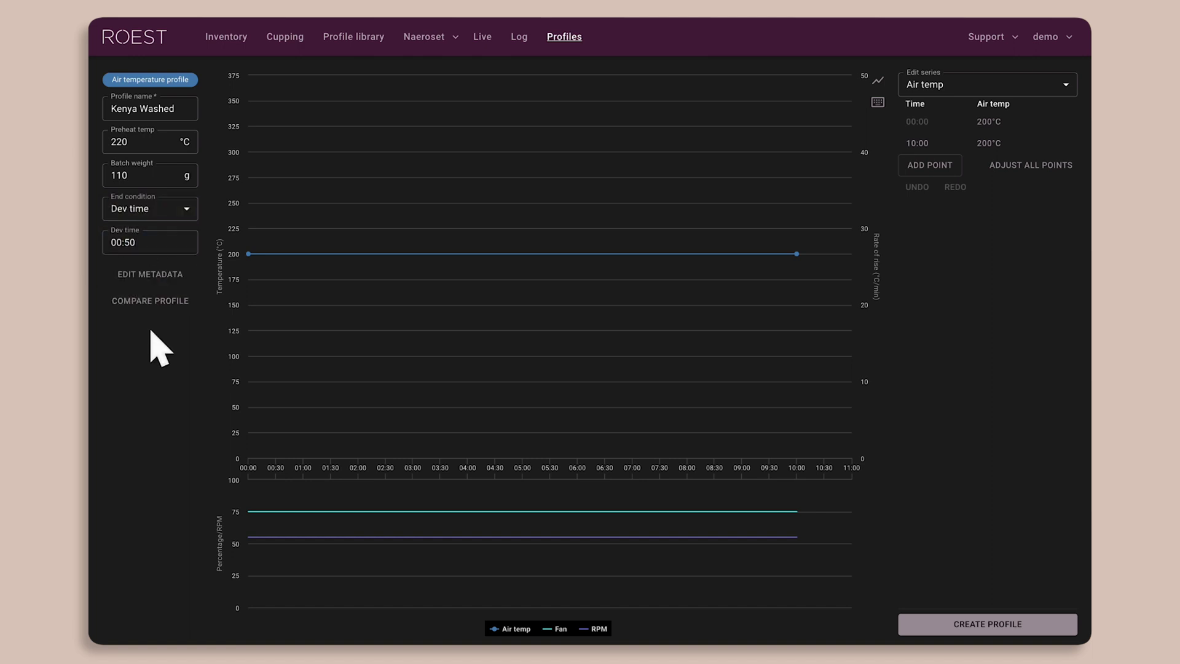
left_click(158, 278)
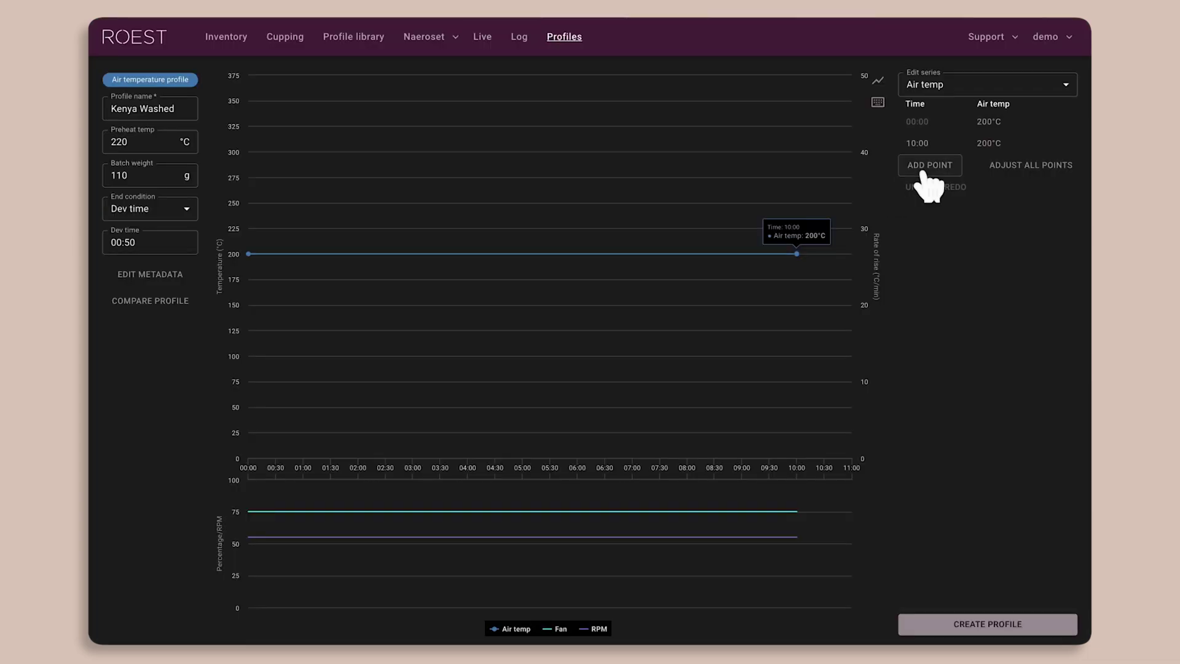
left_click(921, 171)
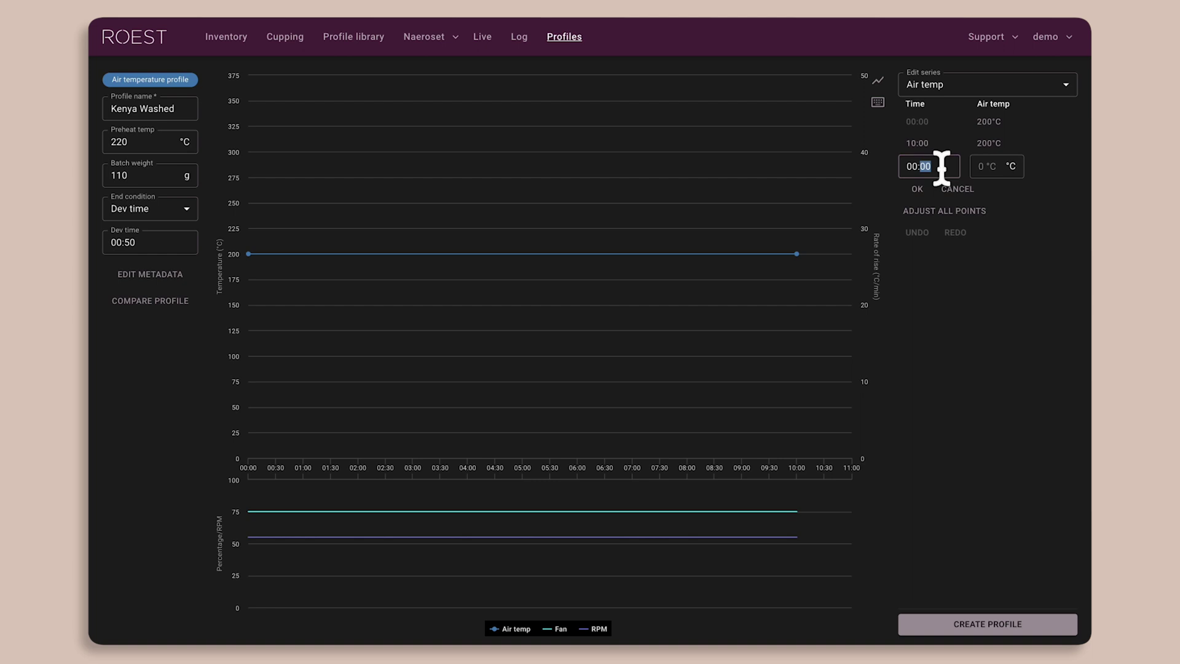
- Add air temperature points at 00:10, ~06:05, ~07:11 and ~08:24, raising them into a roast curve
type("1")
key("Return")
left_click(582, 366)
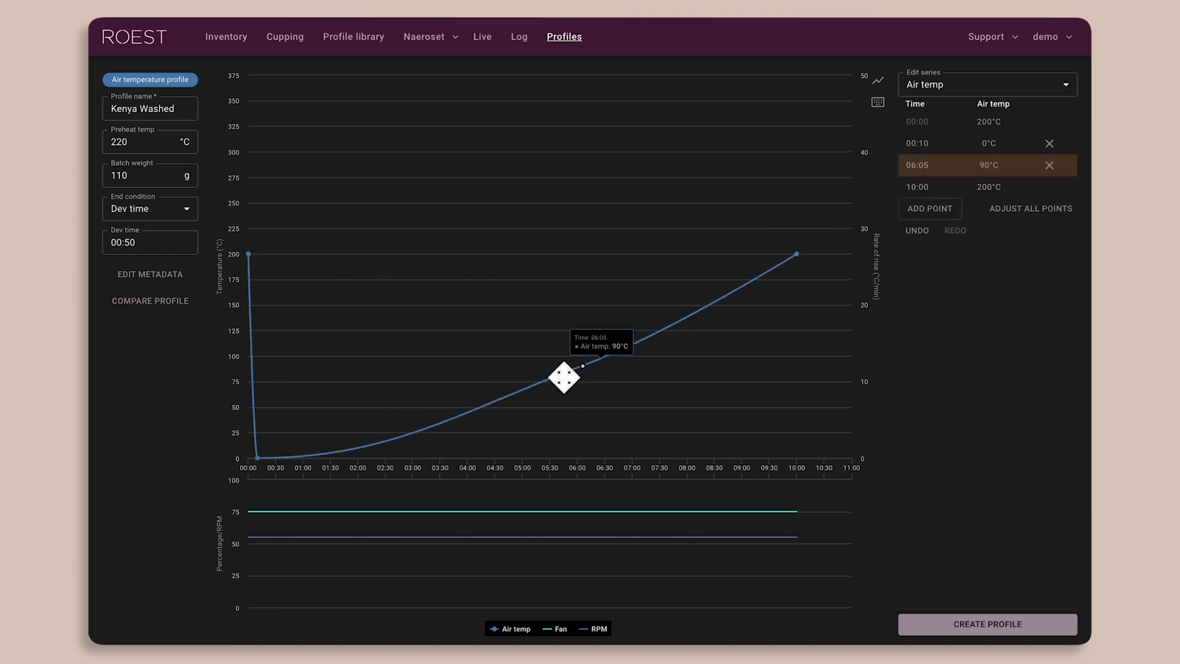
left_click(643, 340)
left_click(709, 305)
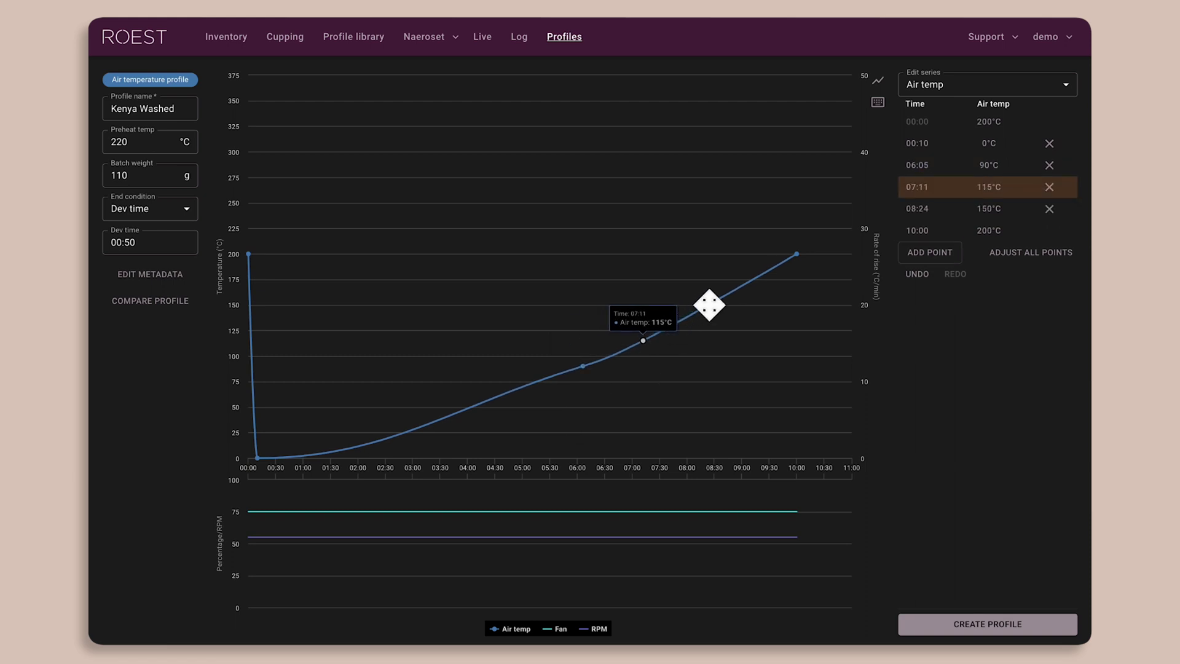
mouse_move(257, 456)
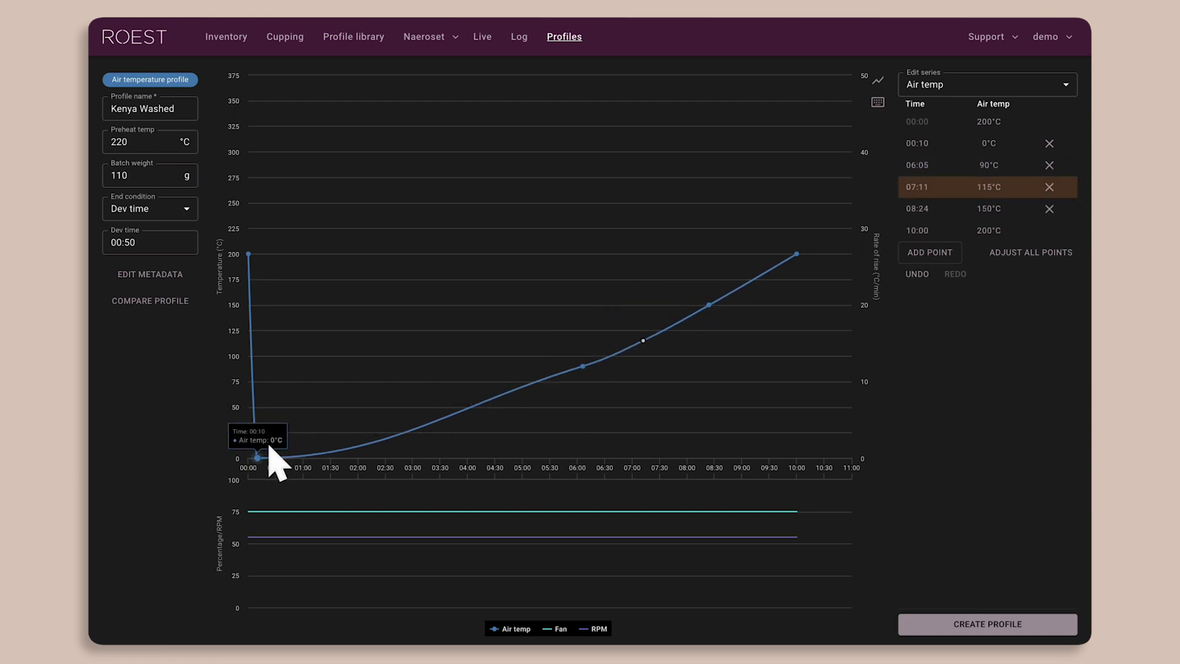
mouse_move(257, 452)
left_mouse_down()
mouse_move(617, 152)
mouse_move(598, 142)
left_mouse_up()
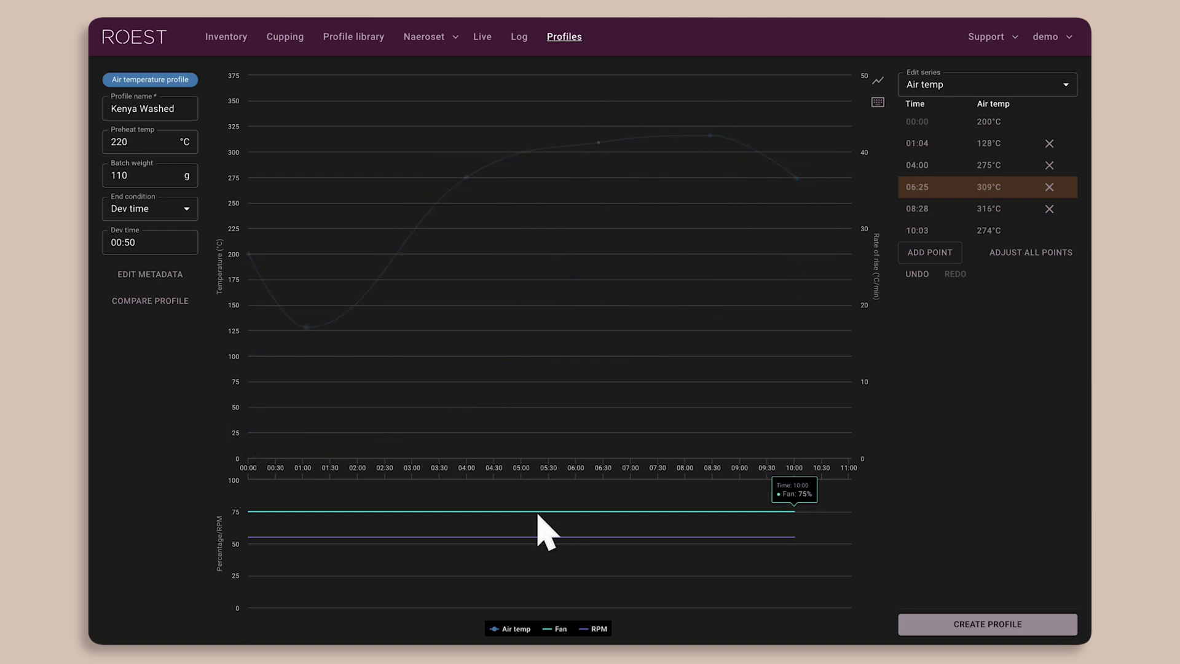
- Shape the fan curve into a dip and peak, move the RPM point to 05:18/62 RPM, and show rate of rise
left_click(519, 511)
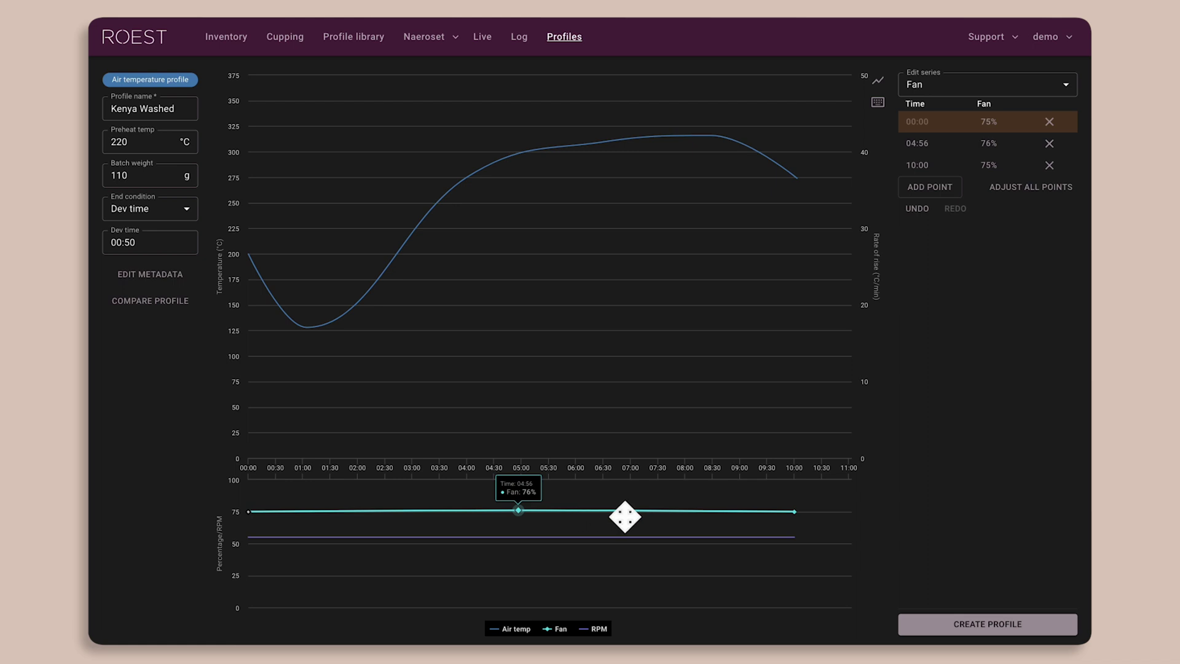
left_click(646, 510)
left_click_drag(520, 510, 503, 522)
left_click_drag(646, 510, 664, 499)
left_click(518, 537)
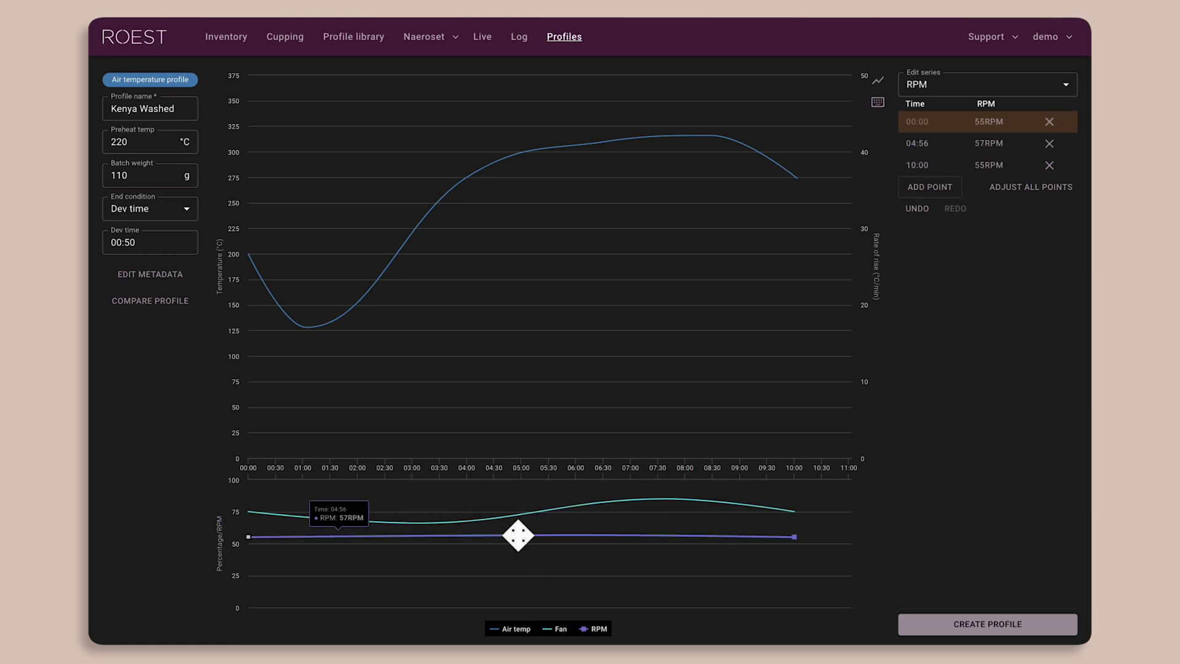
left_click_drag(519, 537, 537, 528)
left_click(877, 80)
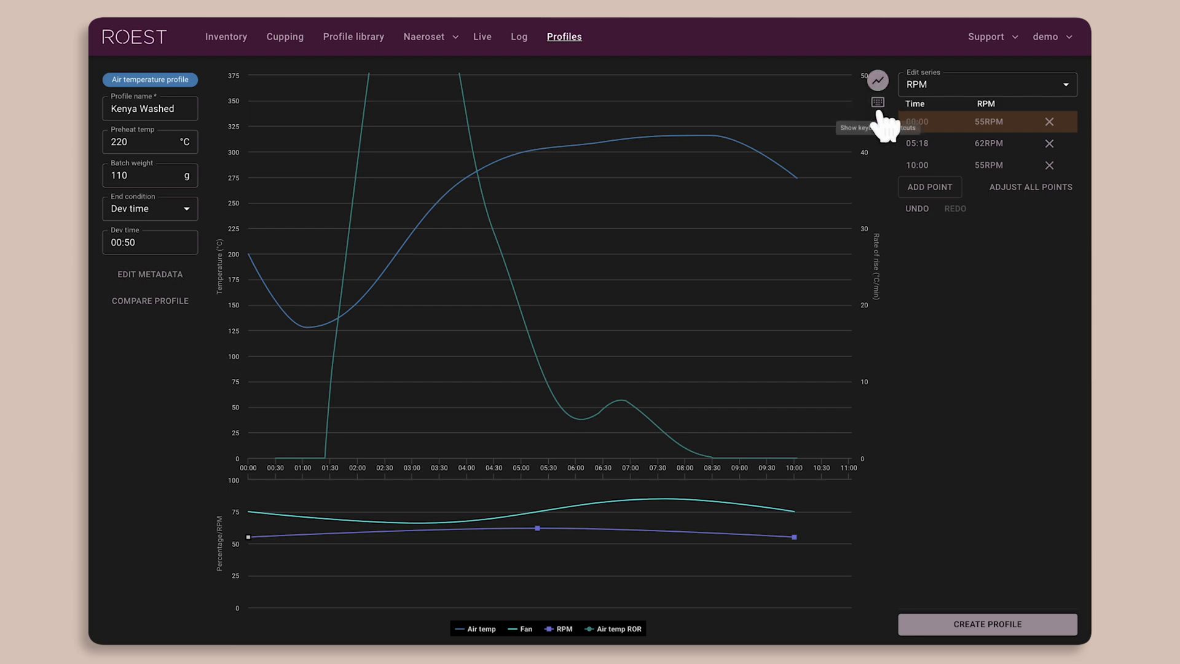
- Glance at the editor's keyboard shortcuts, save Kenya Washed, and return to the Naeroset profiles list
left_click(877, 101)
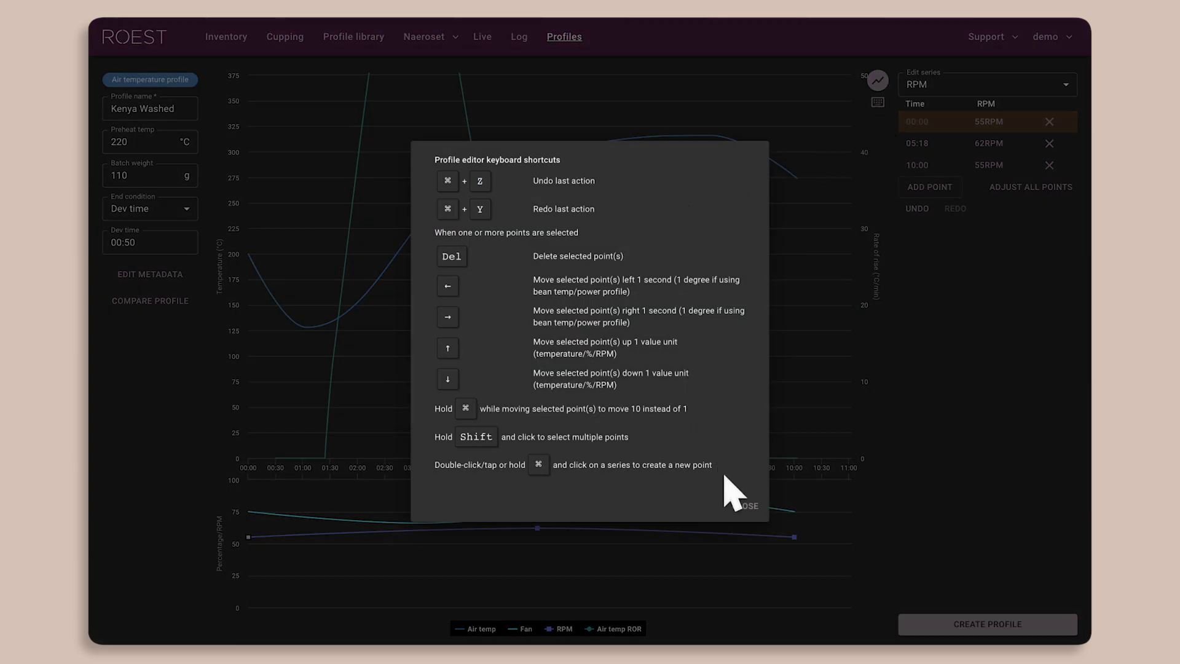
left_click(745, 503)
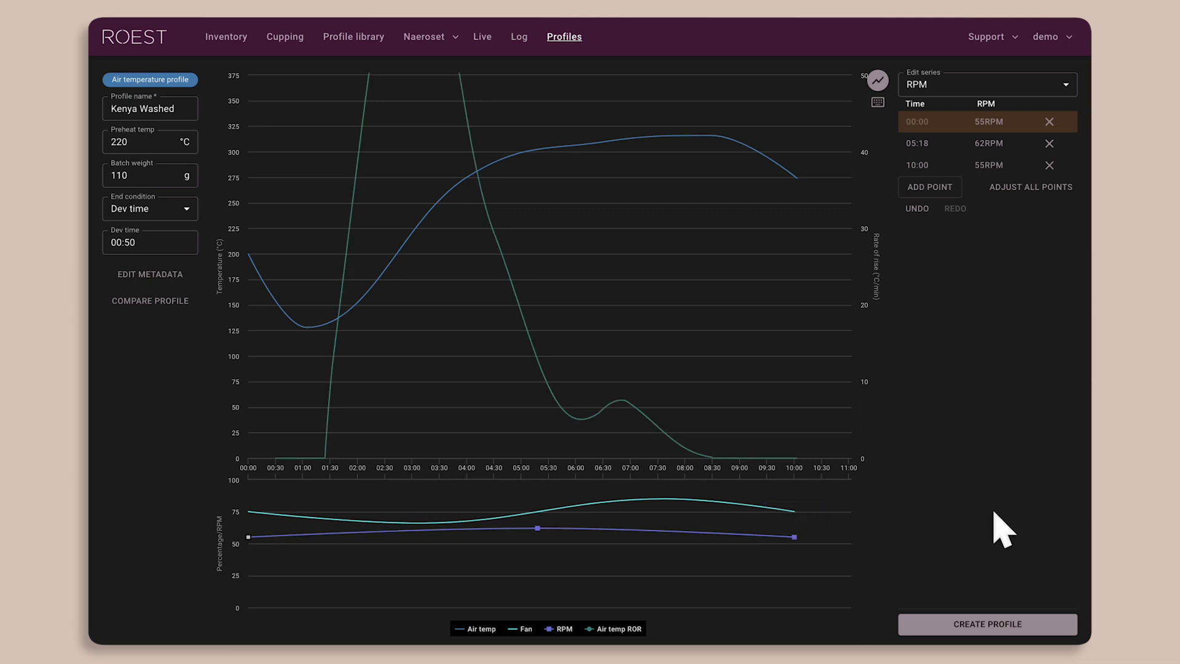
left_click(998, 622)
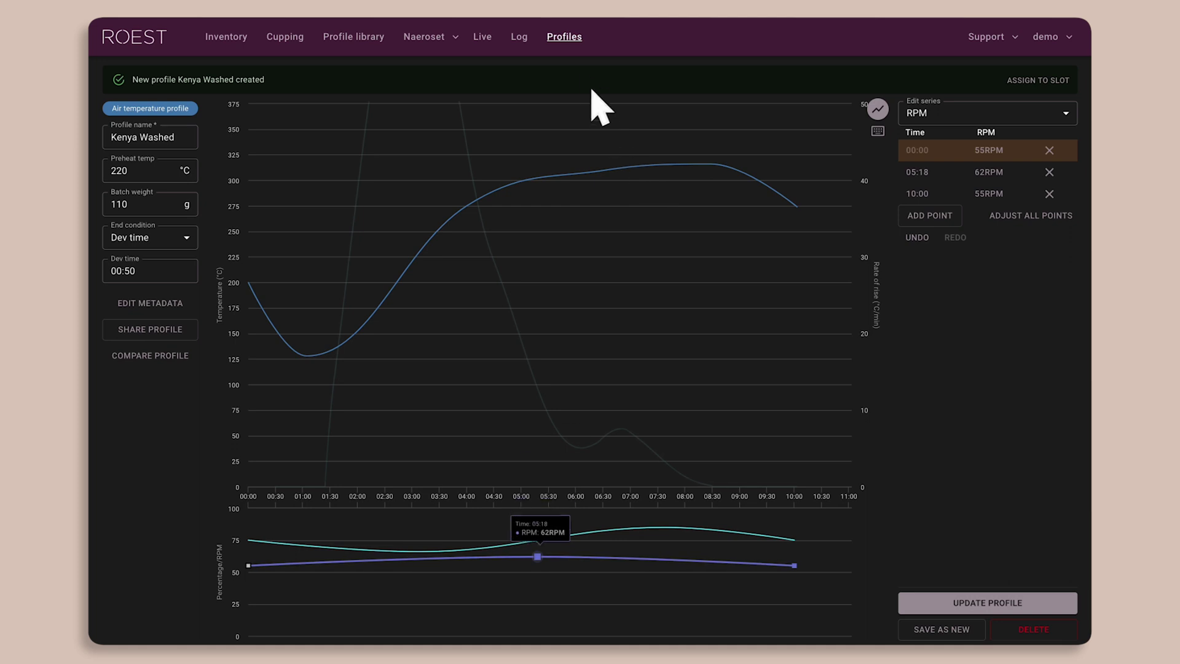
left_click(567, 41)
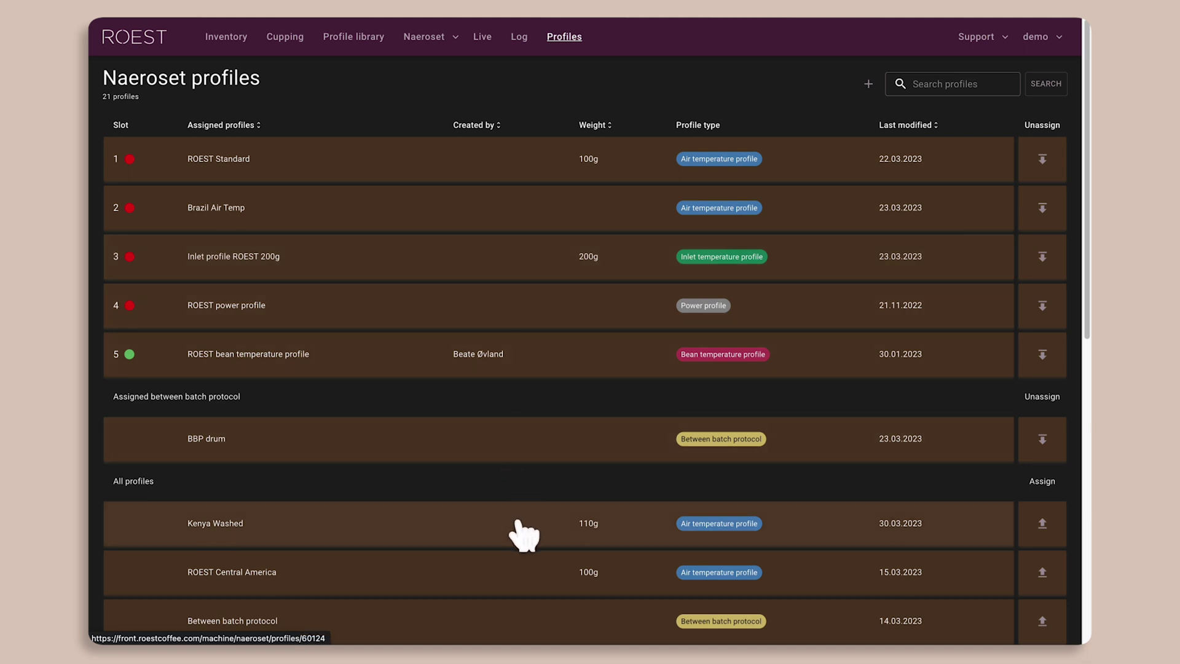
- Assign Kenya Washed to the slot held by Brazil Air Temp and confirm the replacement
left_click(1042, 524)
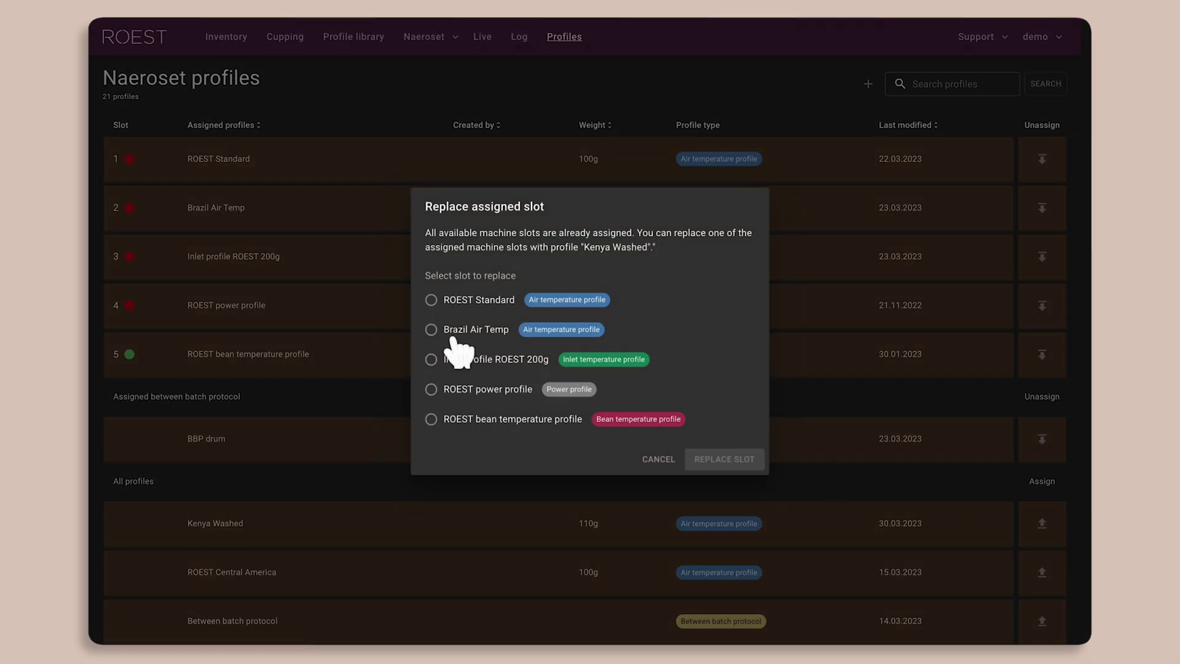
left_click(453, 335)
left_click(719, 461)
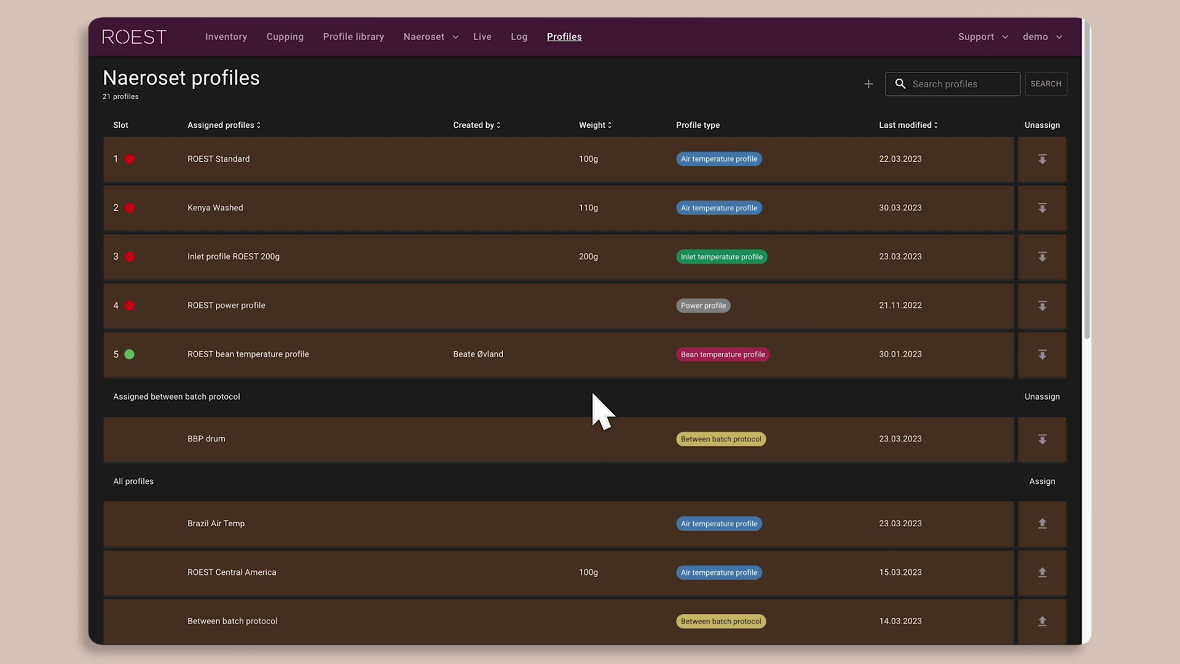
- Open batch #116 from the Naeroset log and start an inlet temperature profile from it
left_click(517, 42)
scroll(558, 211, "down", 5)
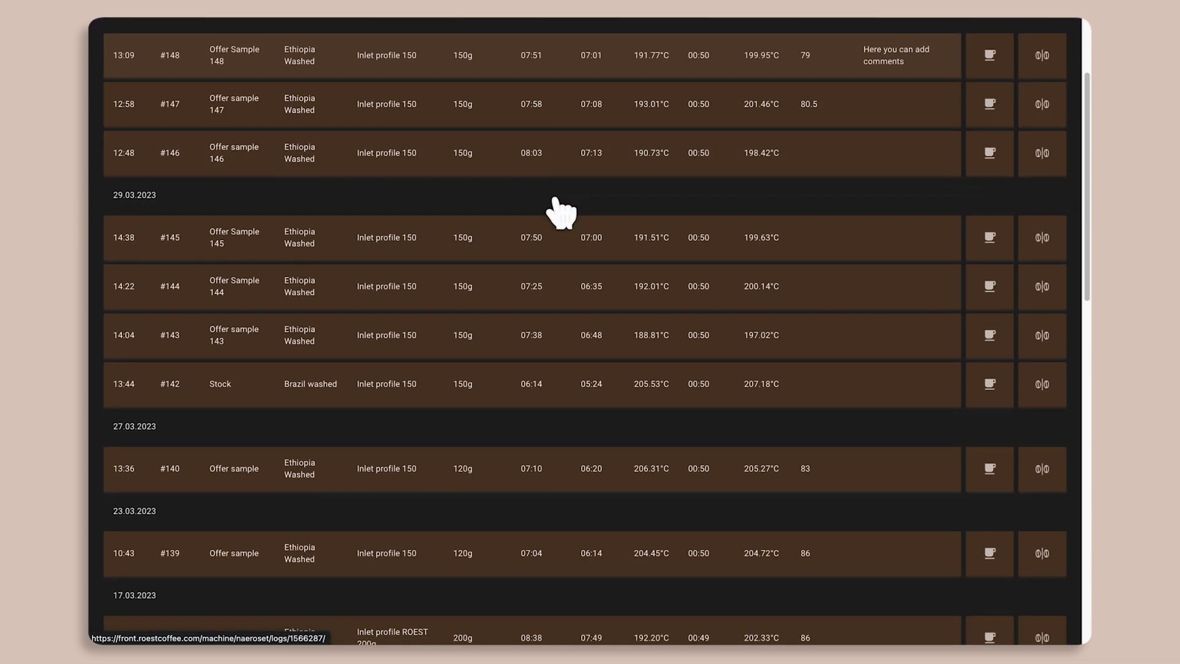
scroll(556, 203, "down", 5)
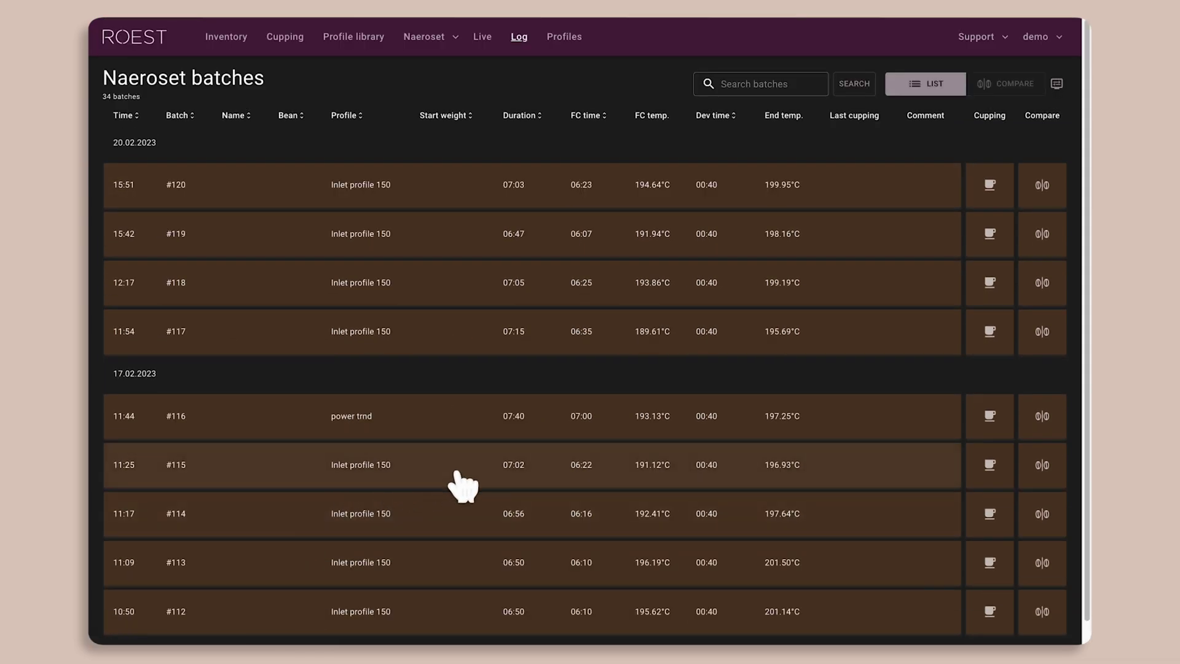
scroll(461, 482, "down", 1)
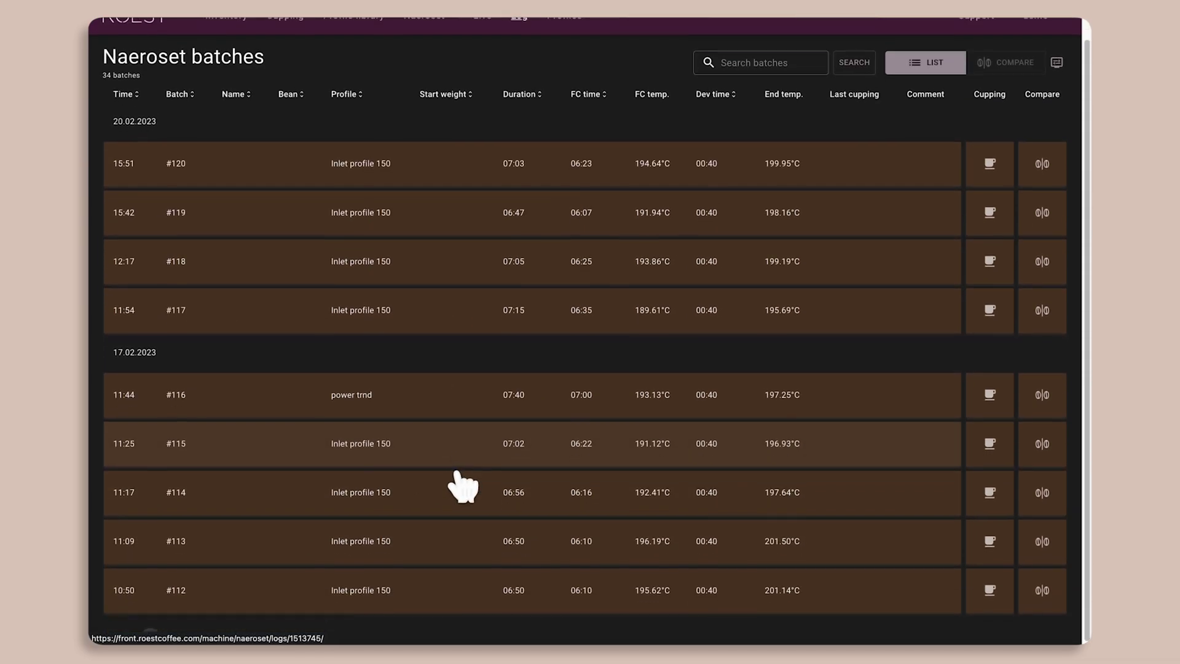
left_click(416, 409)
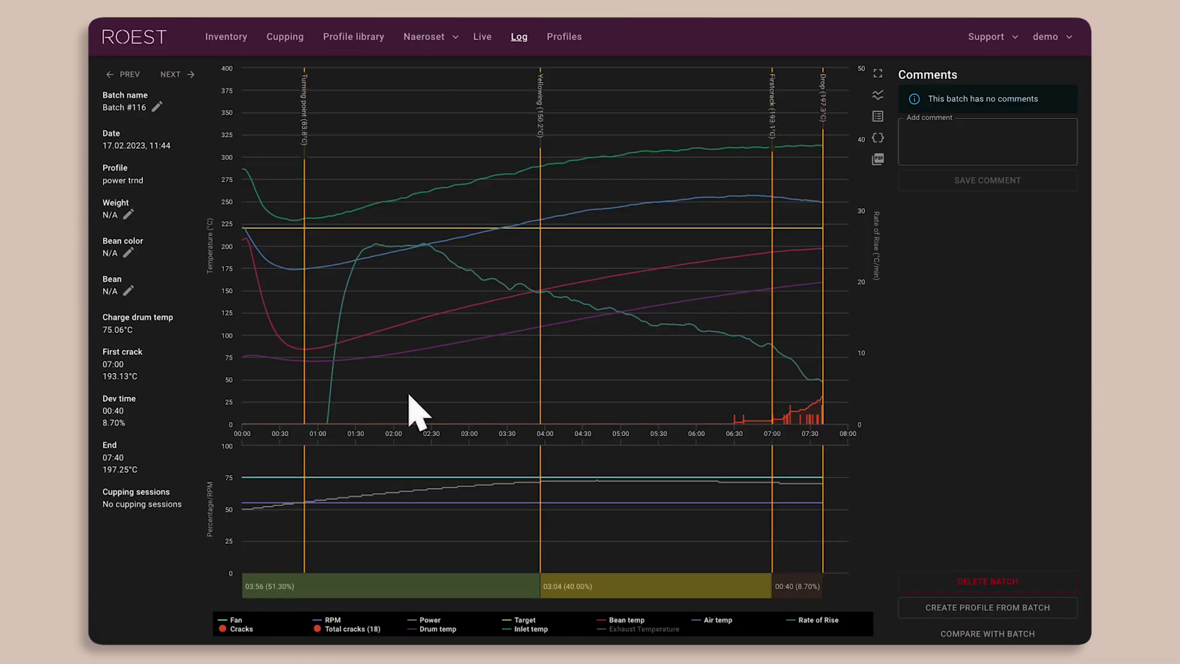
left_click(936, 613)
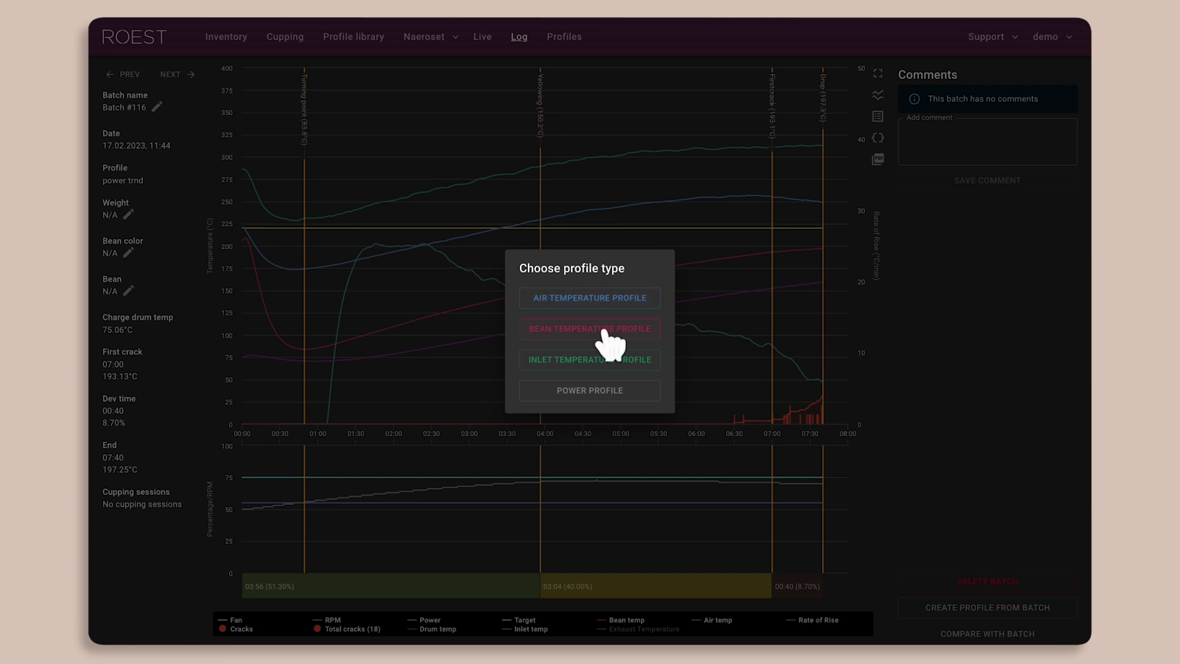
left_click(611, 368)
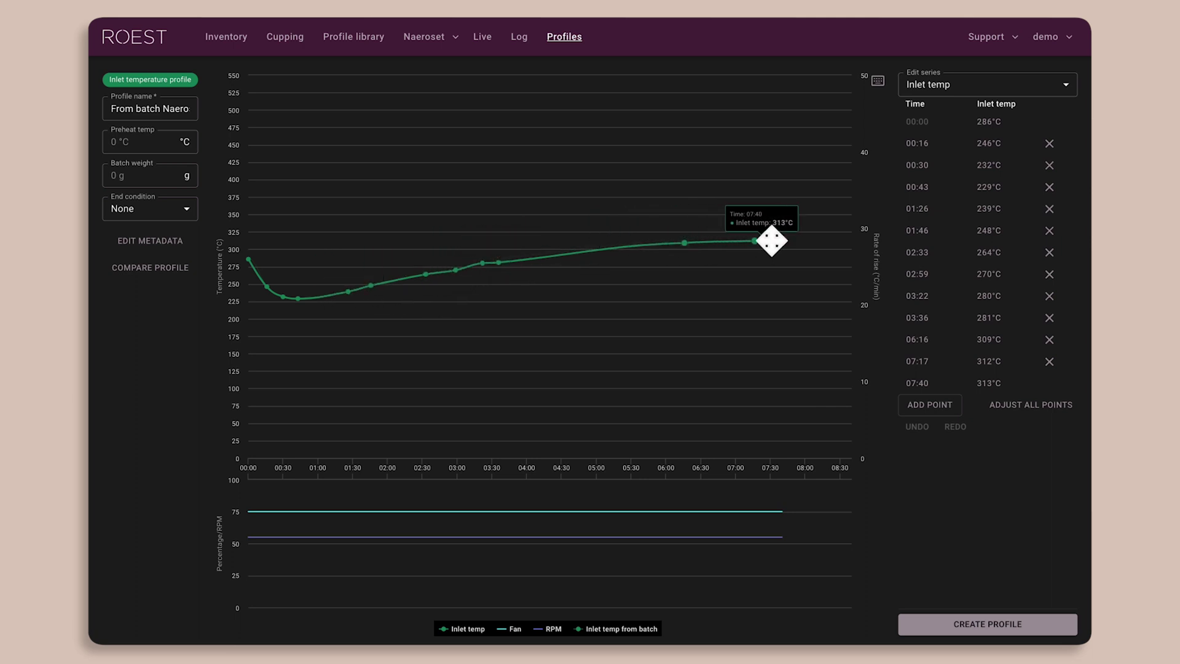
- Name it 'Inlet profile' with 220 °C preheat, 200 g, 00:50 dev-time end, and lower the 03:36 point
left_click(177, 110)
type("profile")
key("Tab")
type("220200")
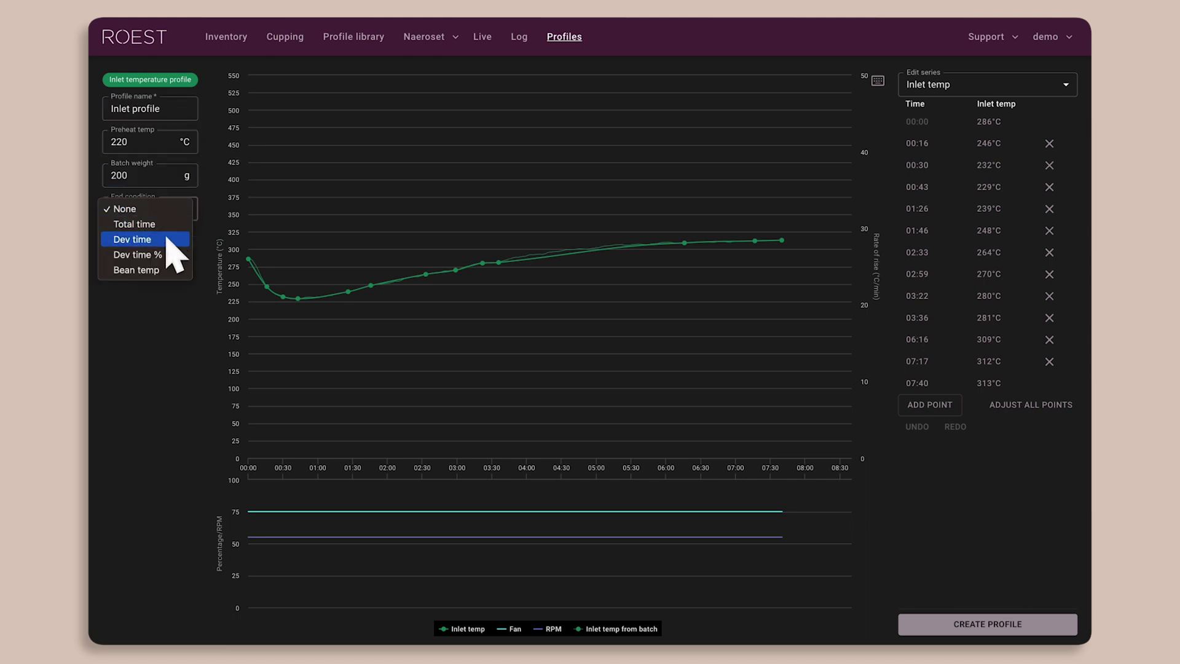
left_click(168, 239)
type("00:50")
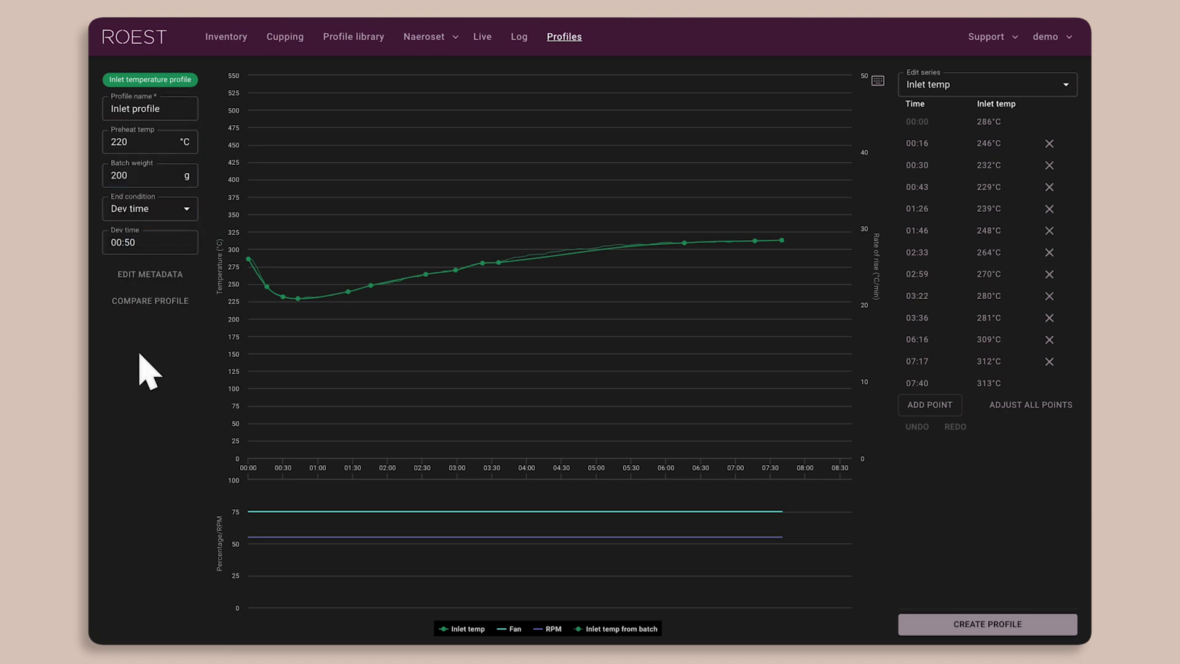
left_click_drag(498, 262, 507, 250)
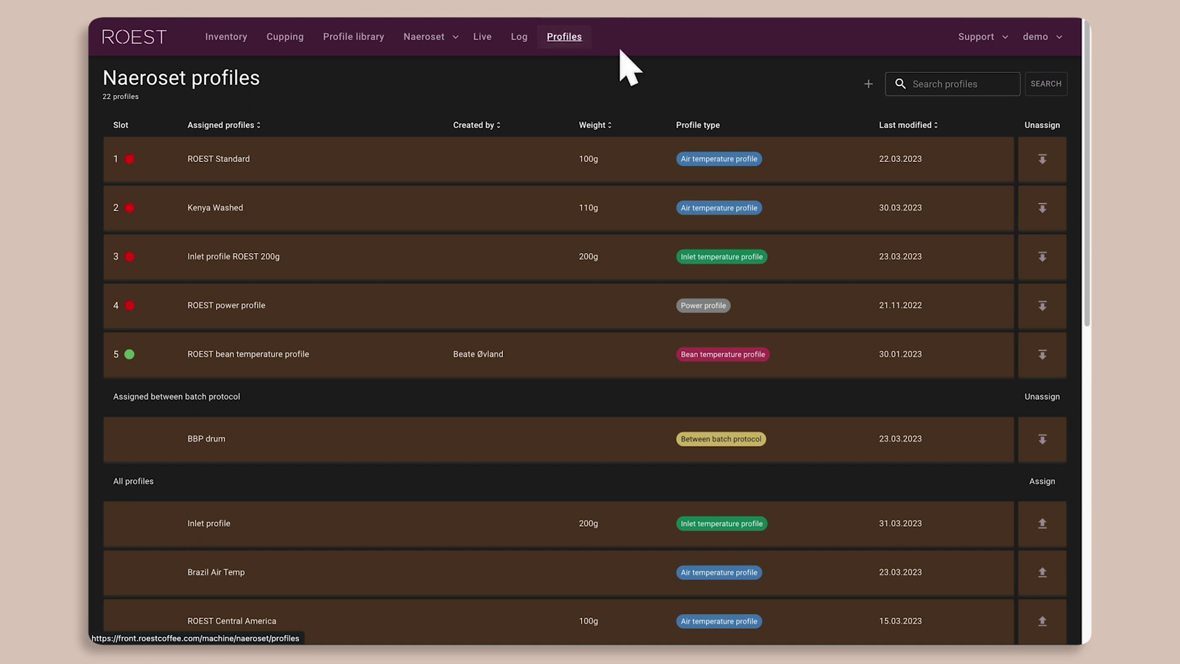
left_click(868, 84)
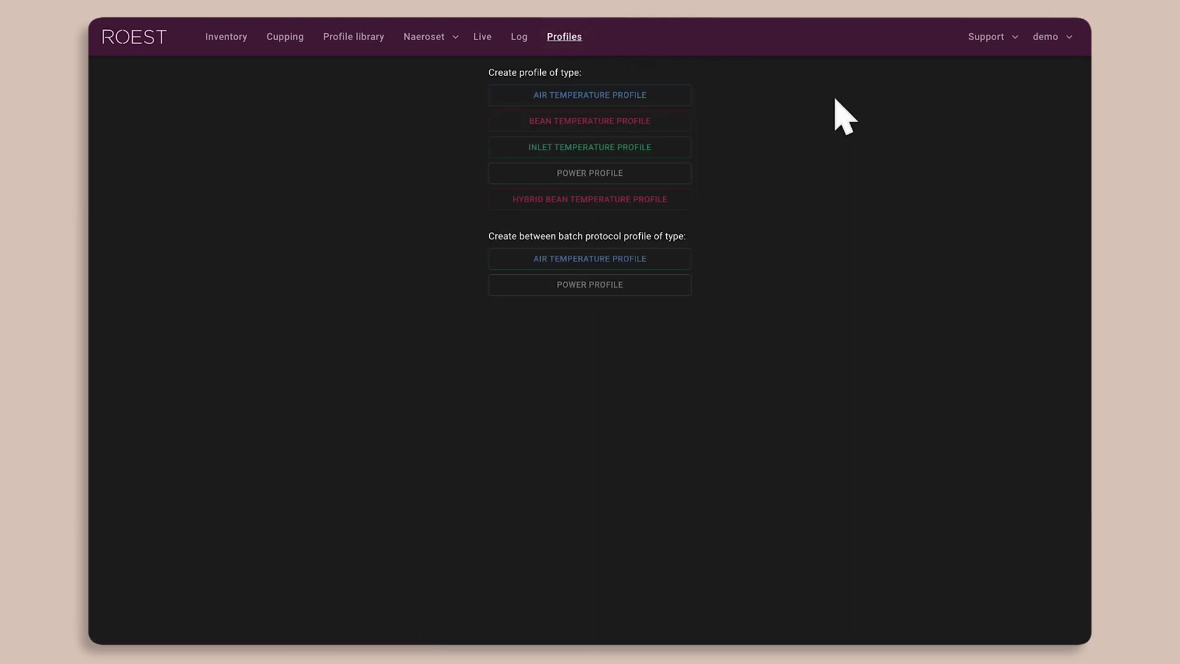
left_click(666, 263)
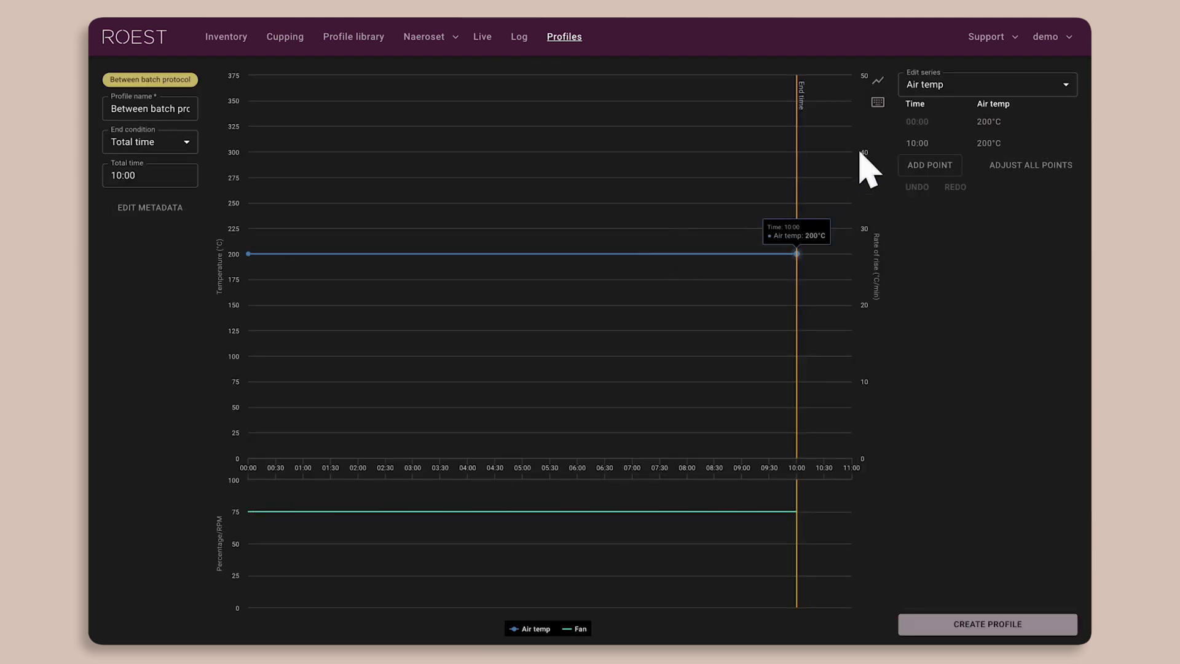
left_click(986, 122)
type("220")
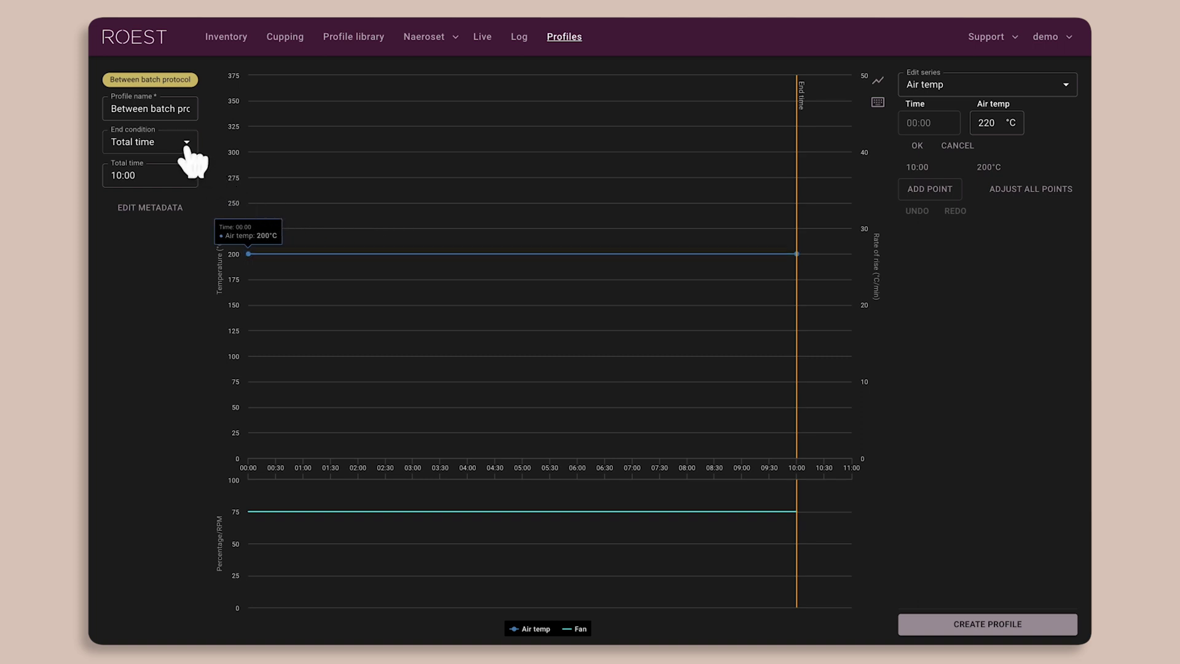
left_click(186, 143)
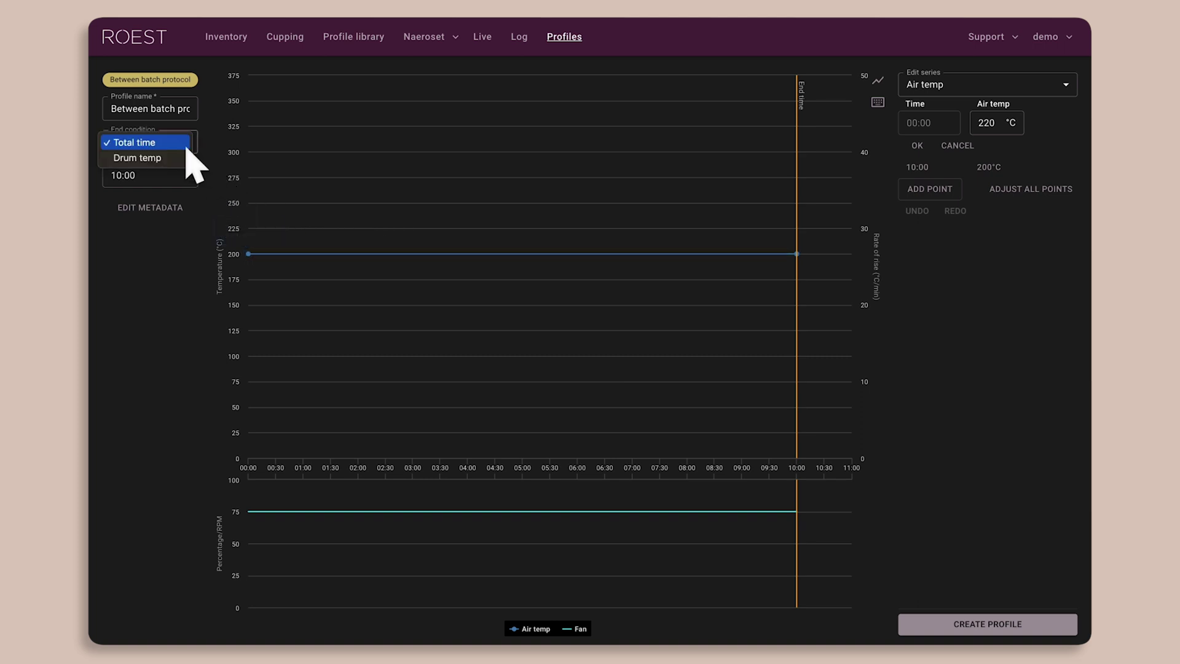
left_click(114, 175)
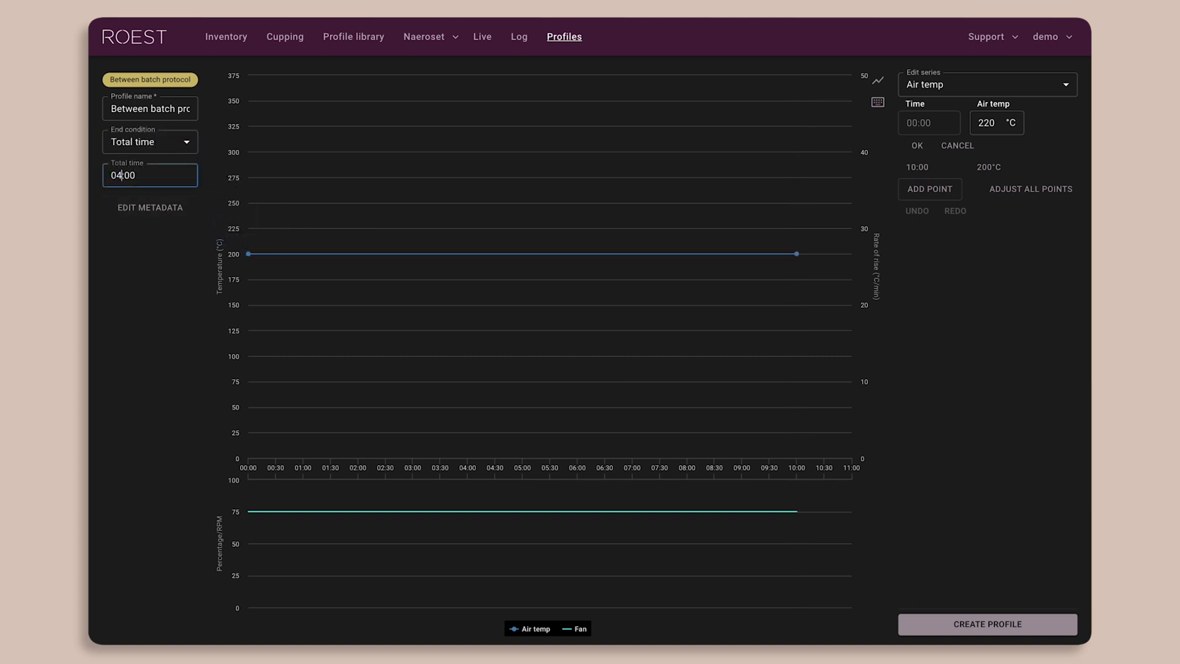
left_click(131, 248)
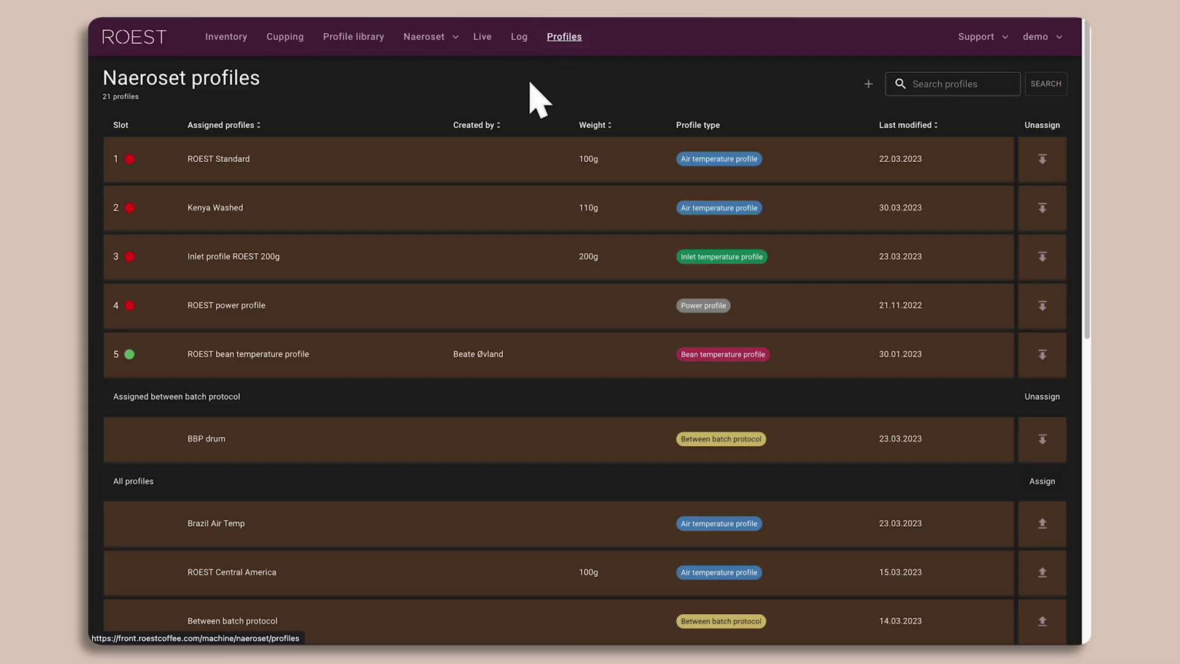
- Share Brazil Air Temp to the public profile library and open the library listing
left_click(384, 517)
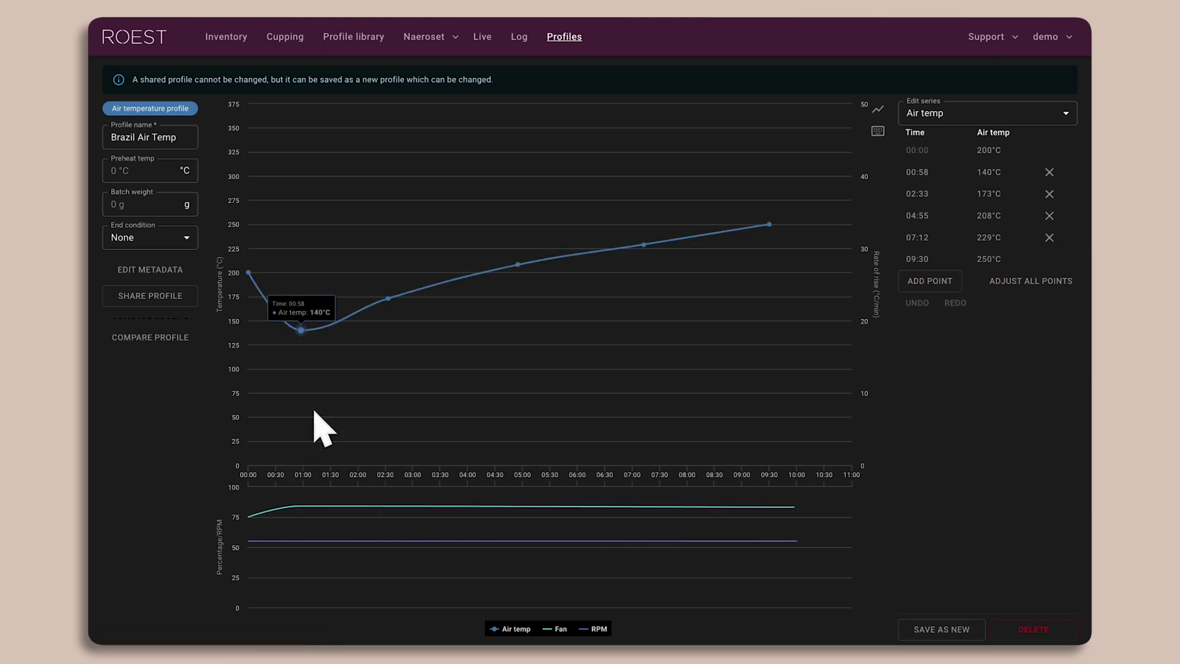
left_click(190, 296)
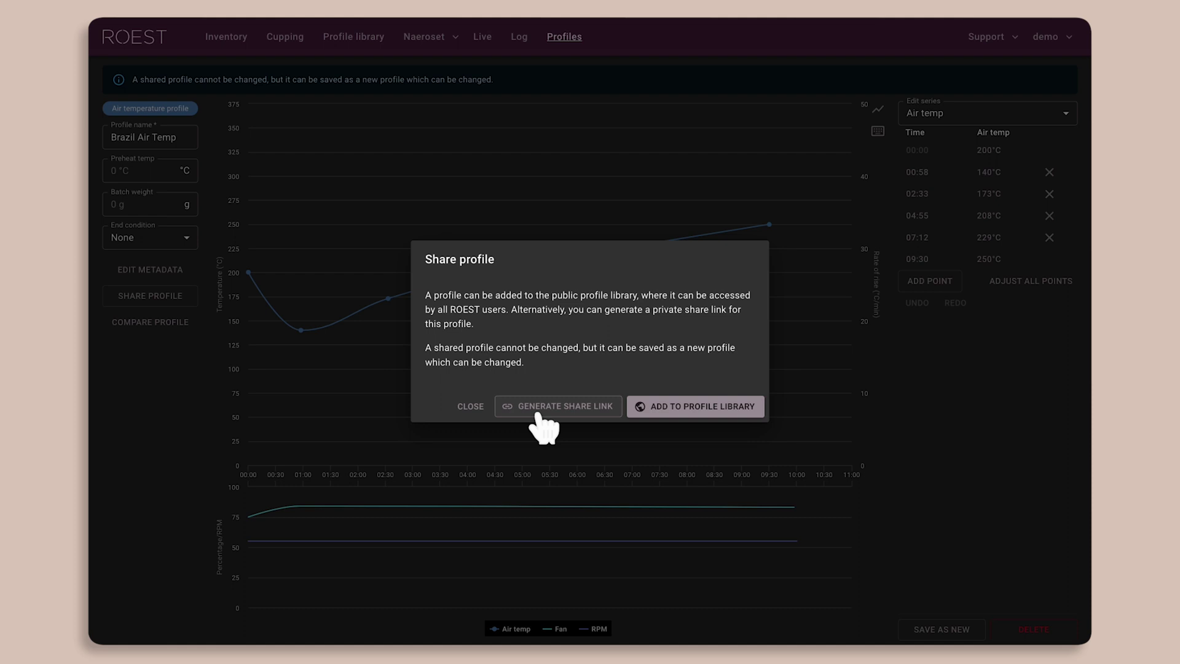
left_click(684, 409)
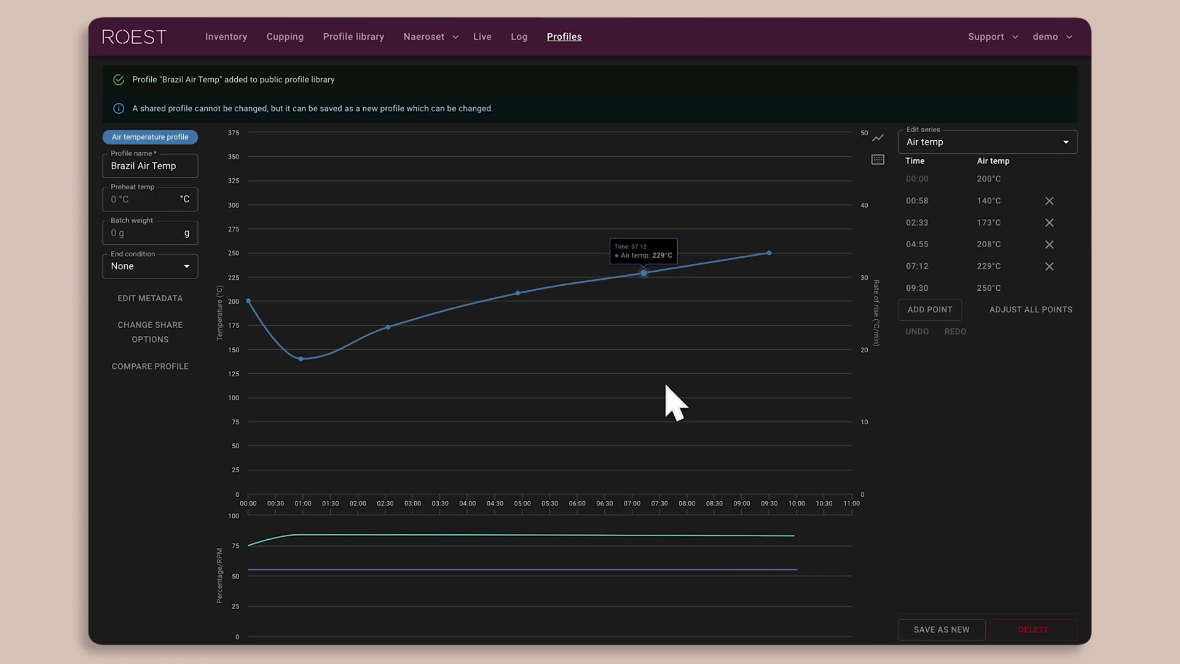
left_click(387, 53)
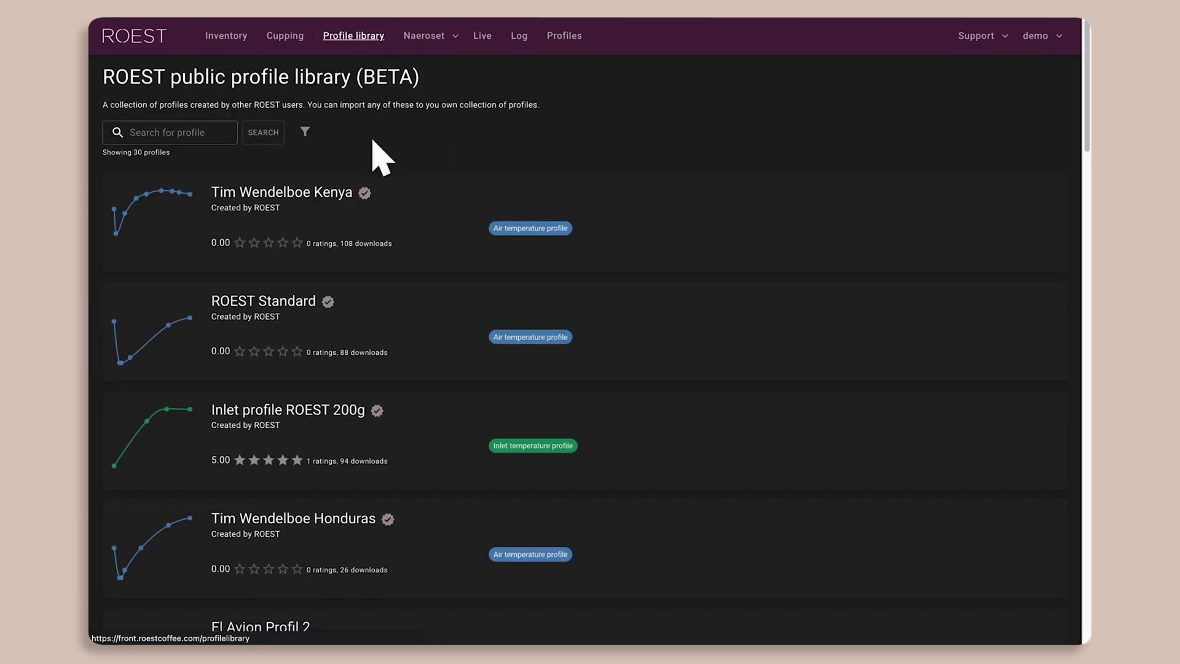
- Find and expand the Brazil Air Temp card in the public profile library
scroll(405, 162, "down", 10)
left_click(441, 424)
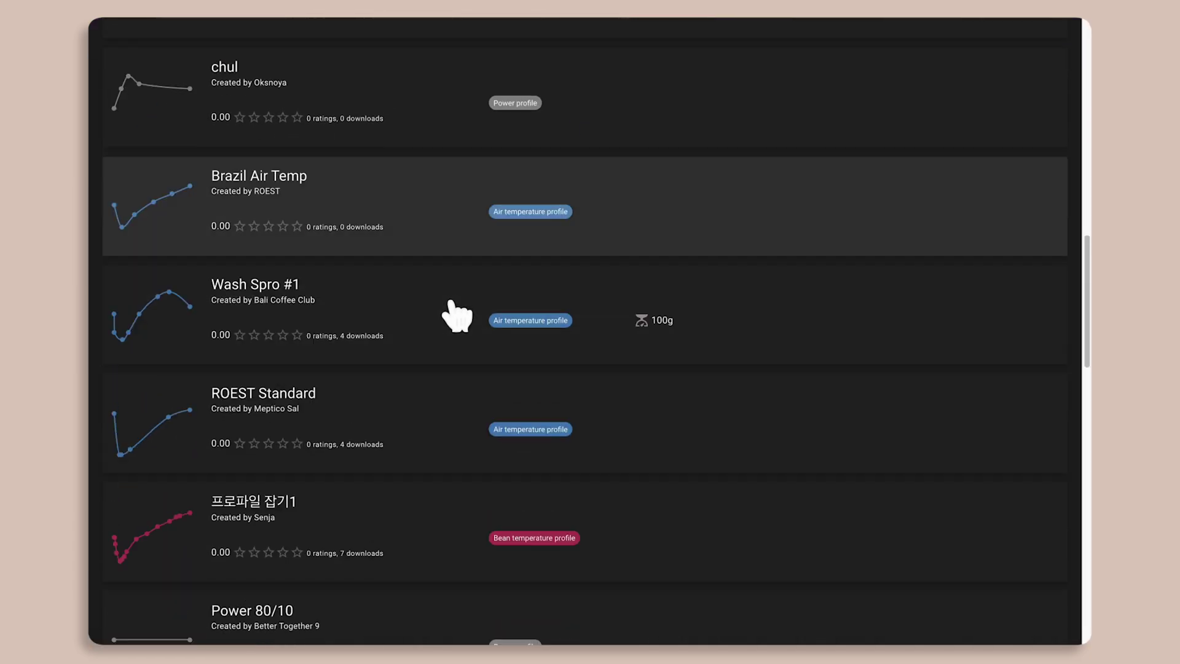
scroll(454, 316, "up", 5)
scroll(454, 316, "up", 5)
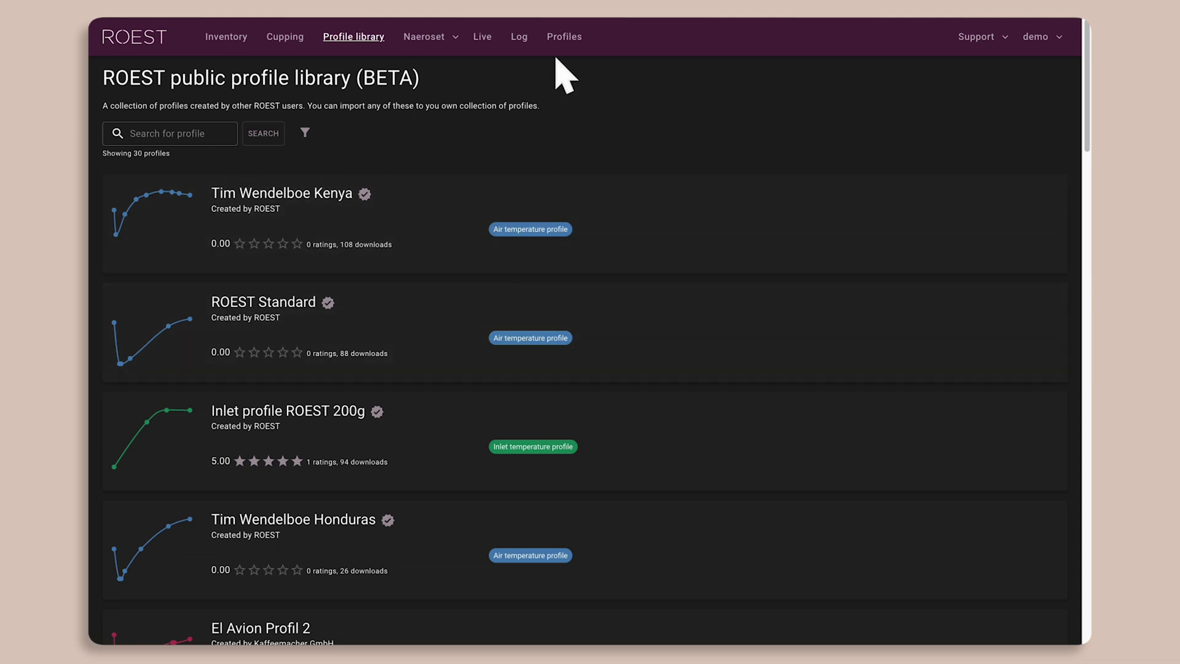
- Return to Naeroset profiles and reopen Brazil Air Temp's sharing options
left_click(562, 41)
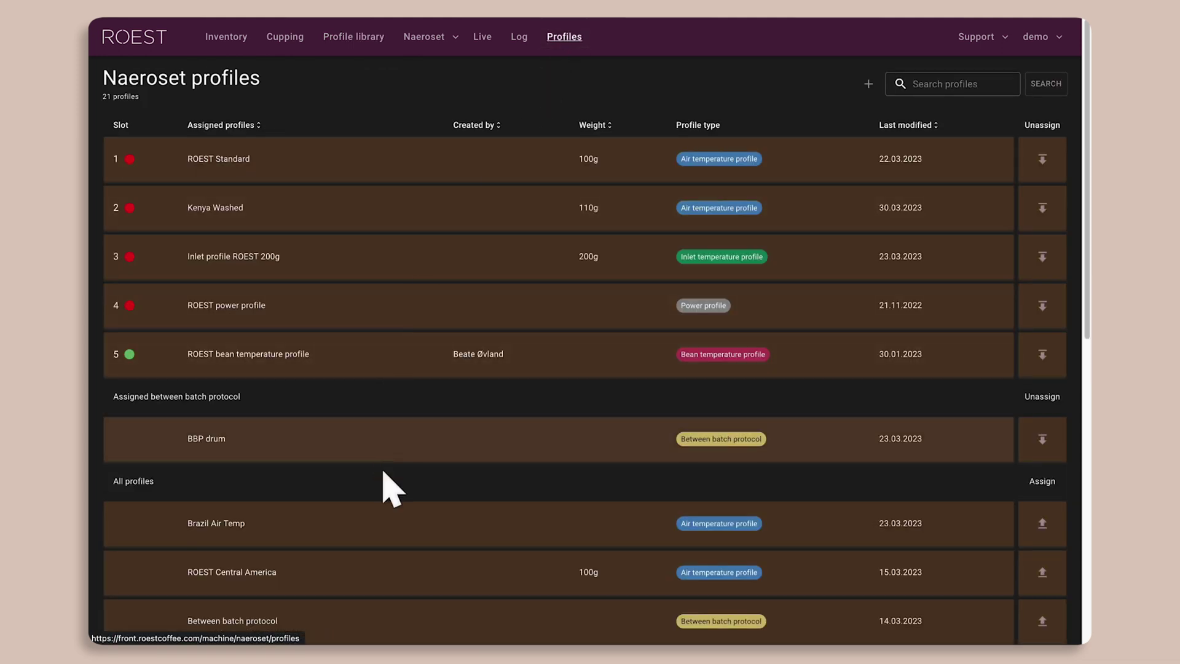
left_click(386, 519)
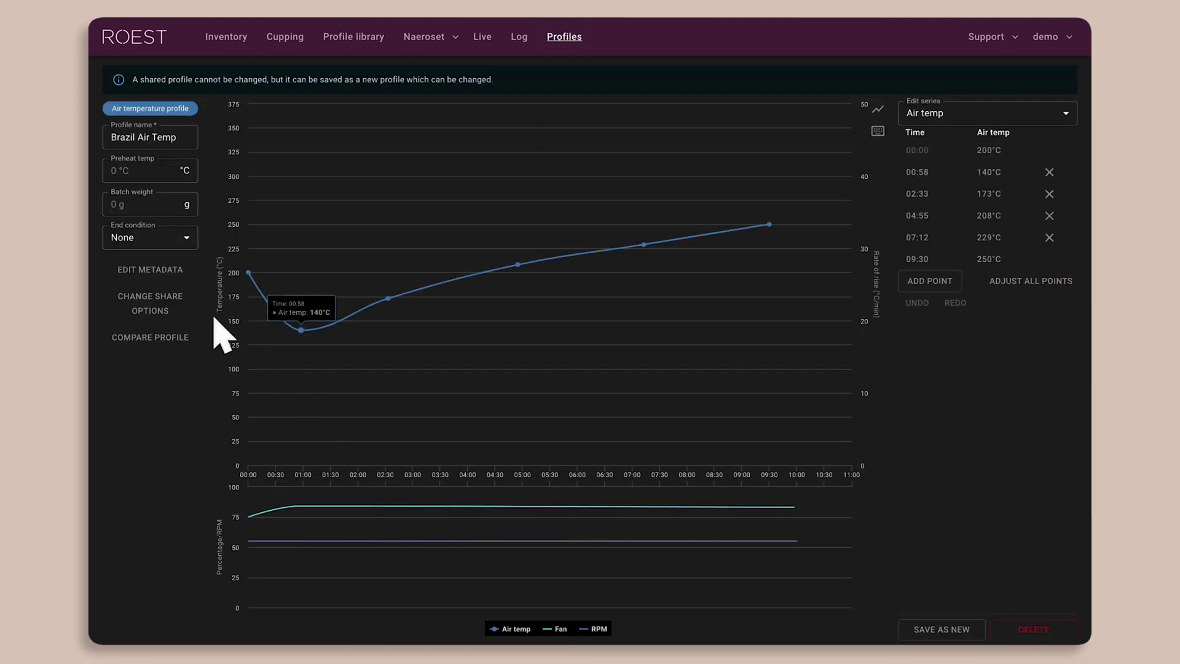
left_click(190, 317)
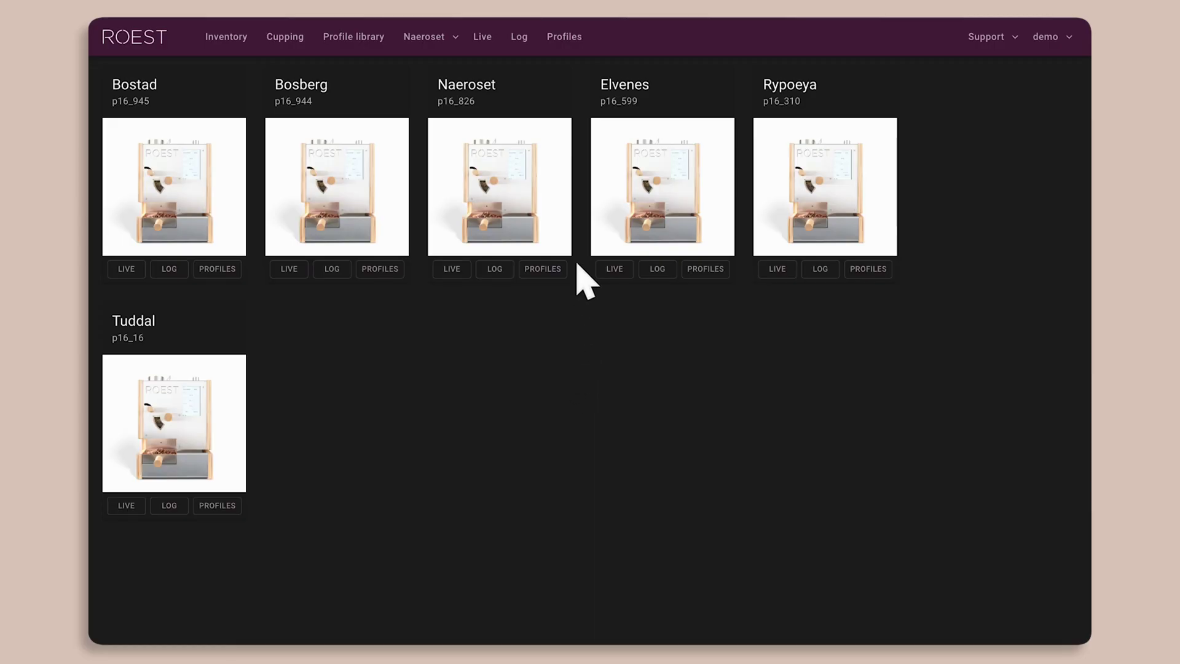
- Open the Naeroset batches log and check its Show columns options without changing them
left_click(518, 38)
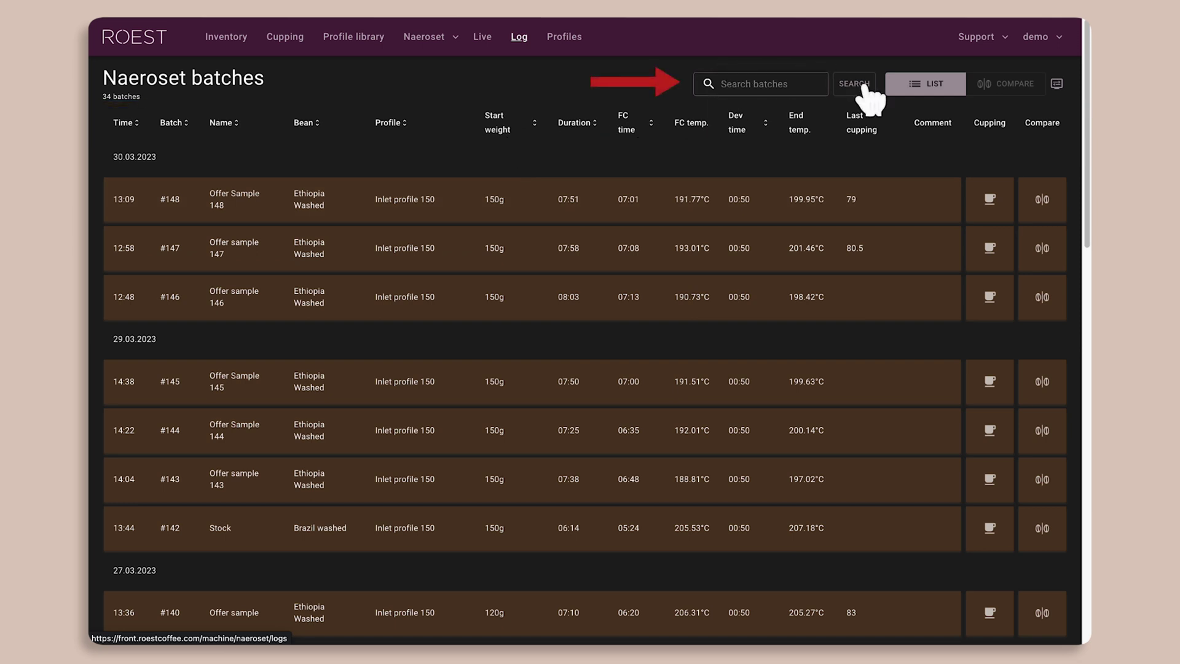
left_click(1056, 84)
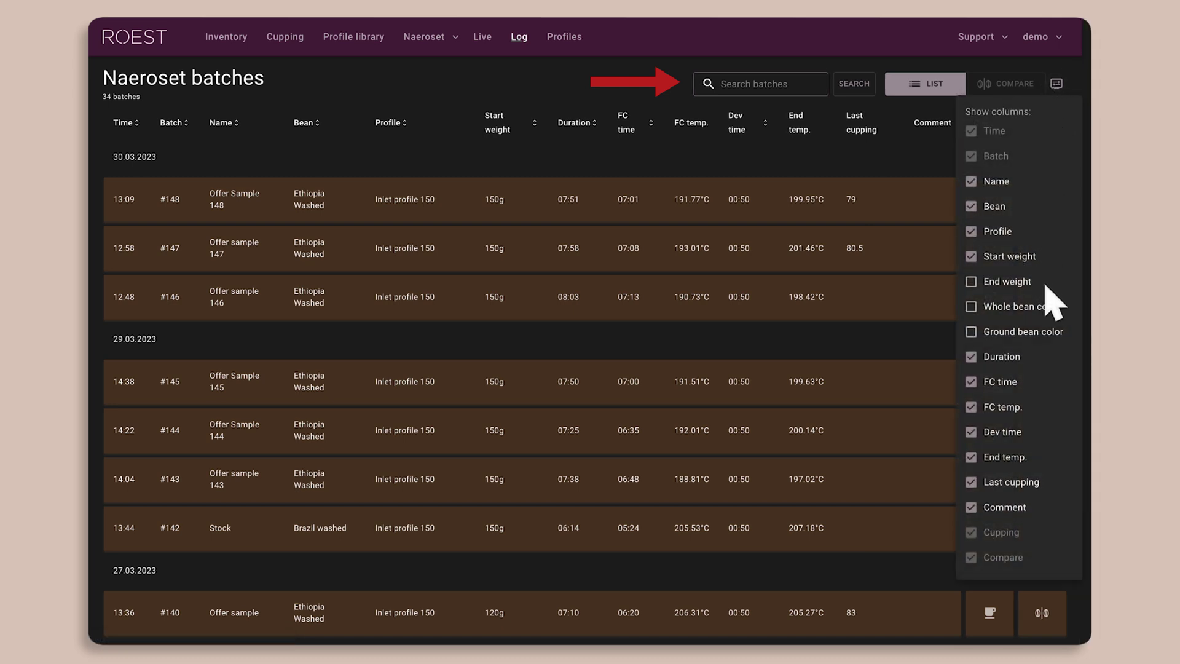
left_click(1056, 85)
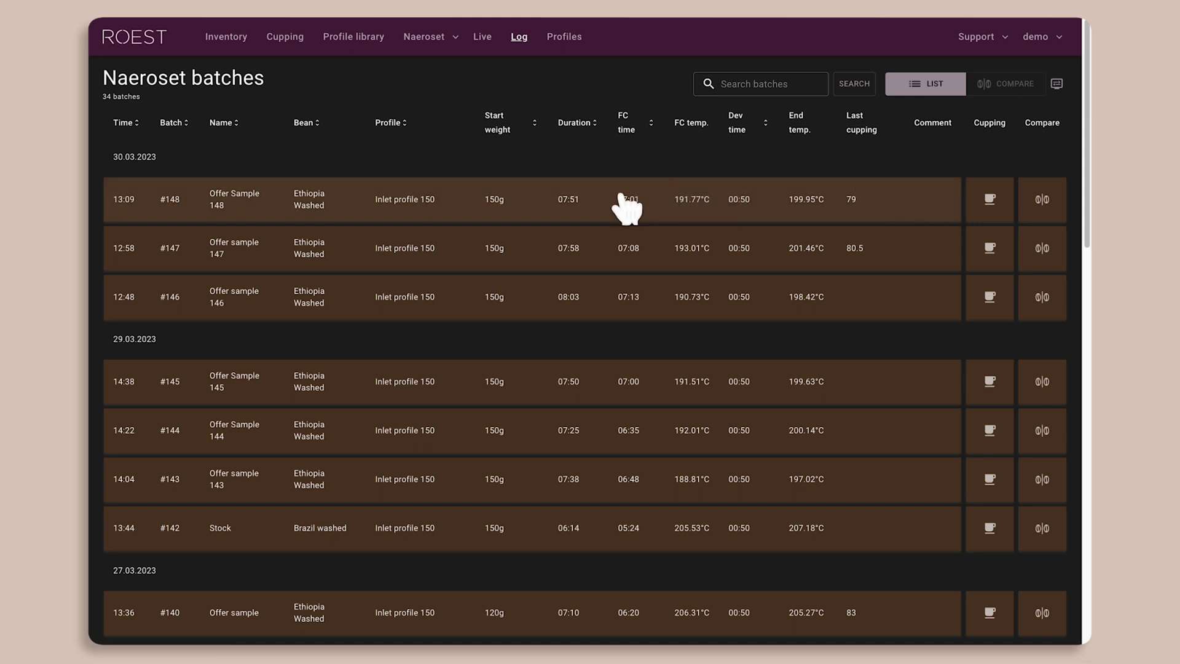
- Open batch #148 and re-save its batch name
left_click(543, 216)
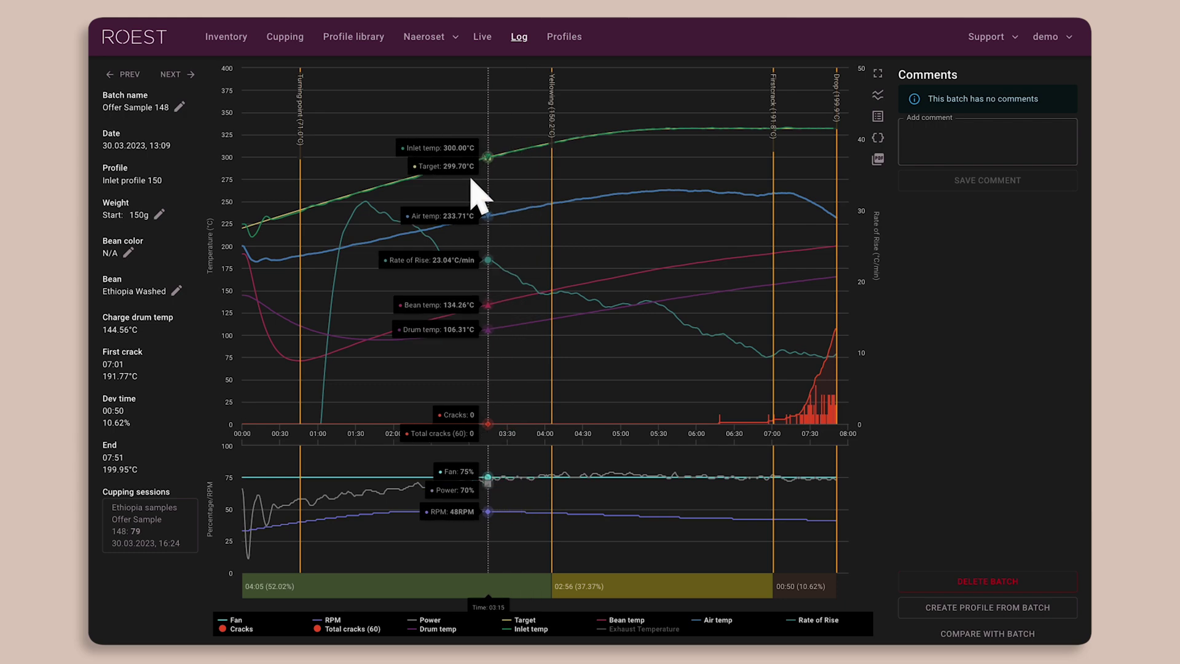
left_click(178, 107)
triple_click(601, 316)
left_click(619, 360)
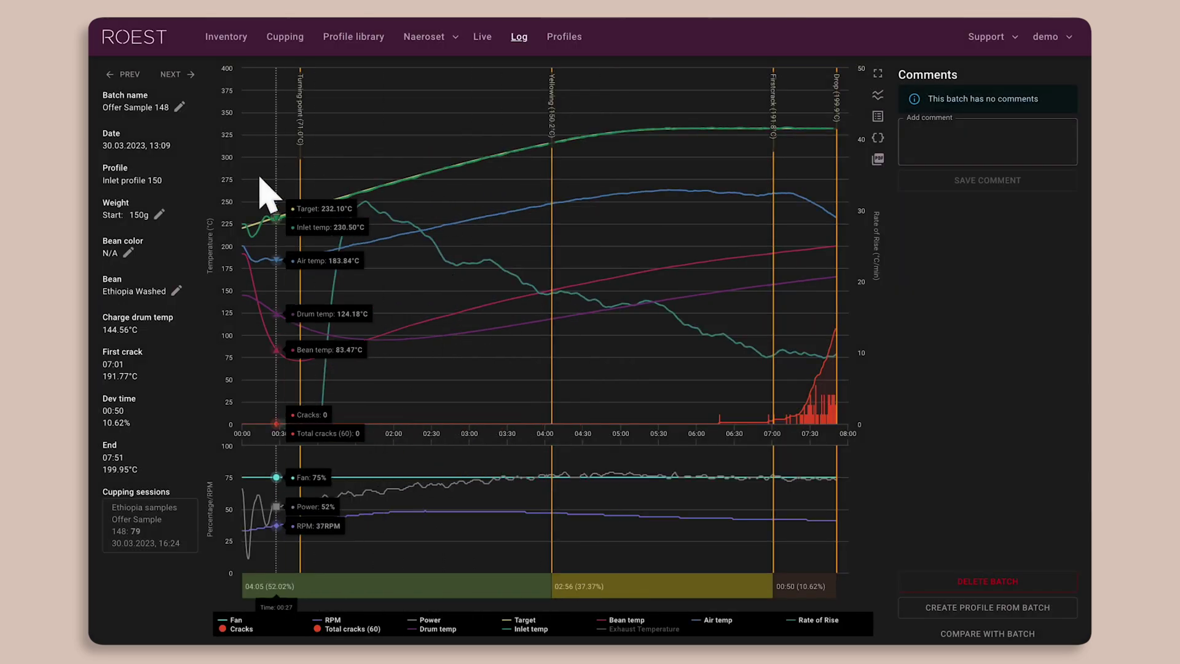
- Record a 133 g end weight and a whole bean colour of 47
left_click(159, 214)
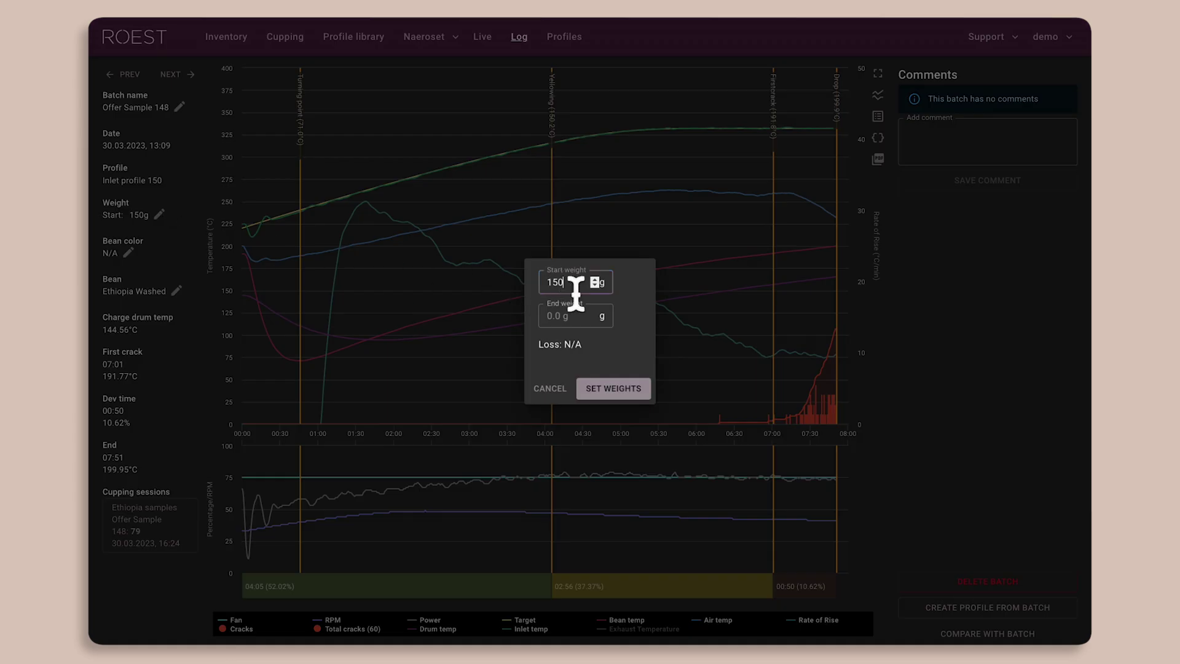
mouse_move(573, 315)
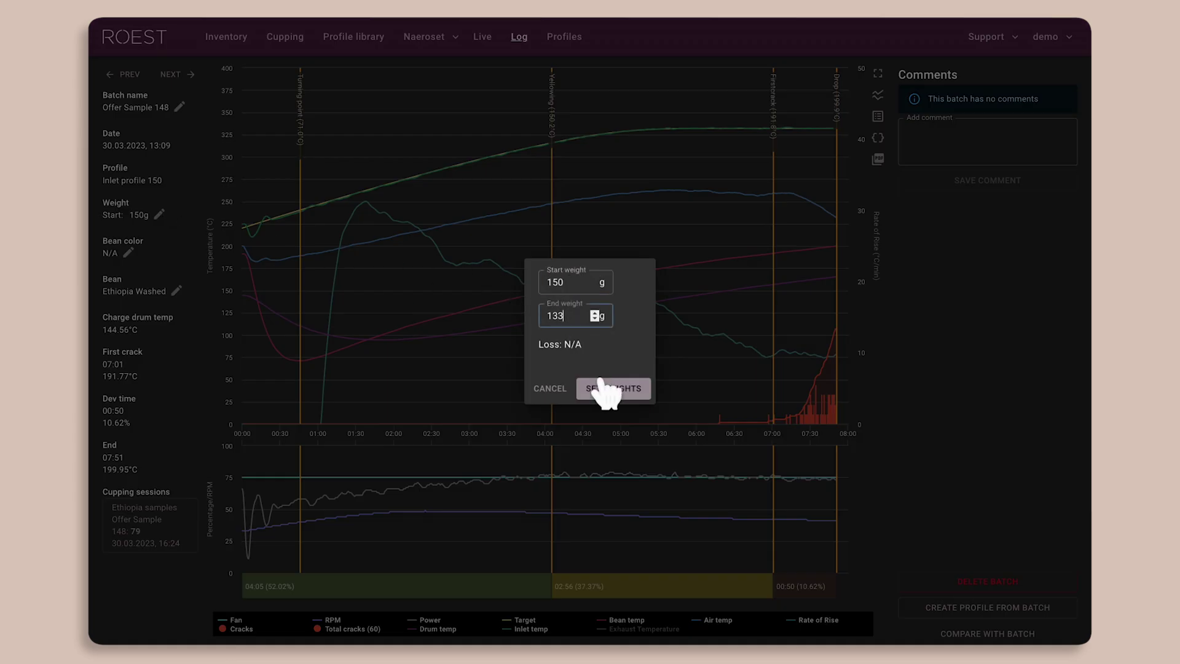
left_click(603, 388)
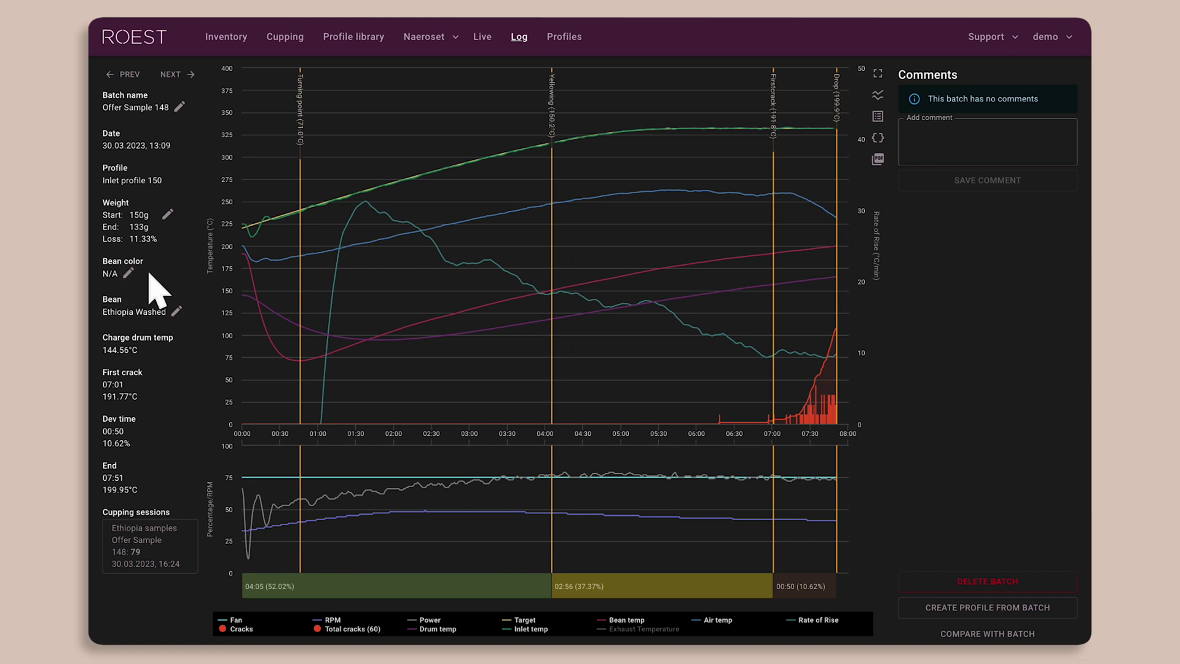
left_click(128, 273)
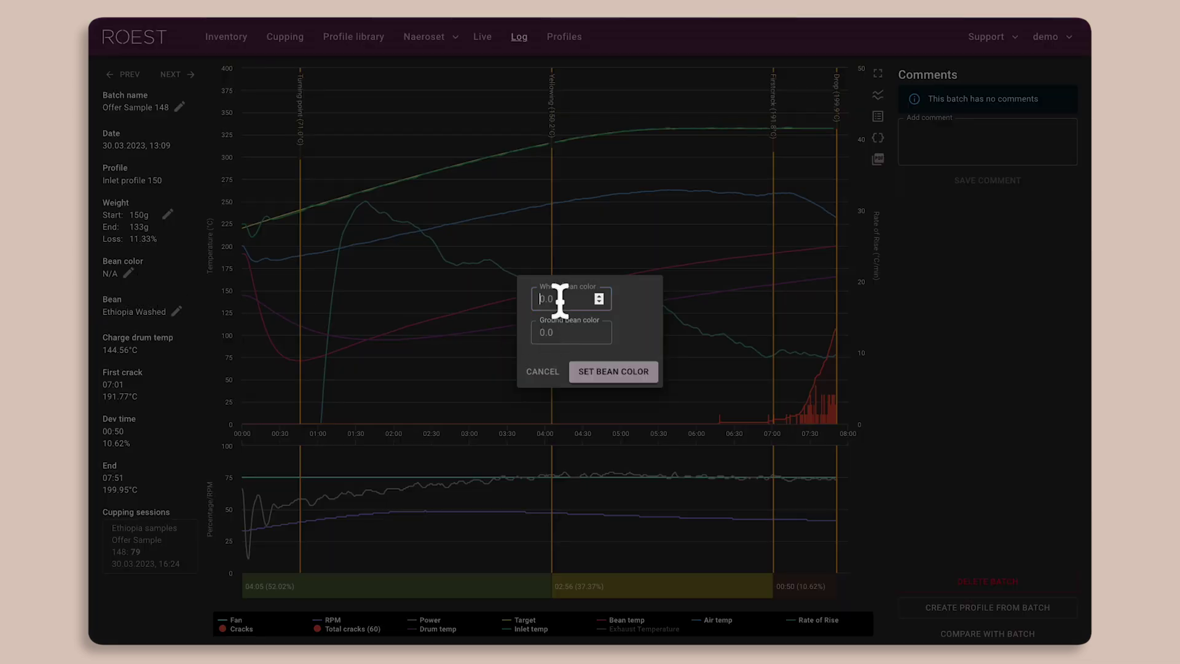
type("47")
left_click(602, 371)
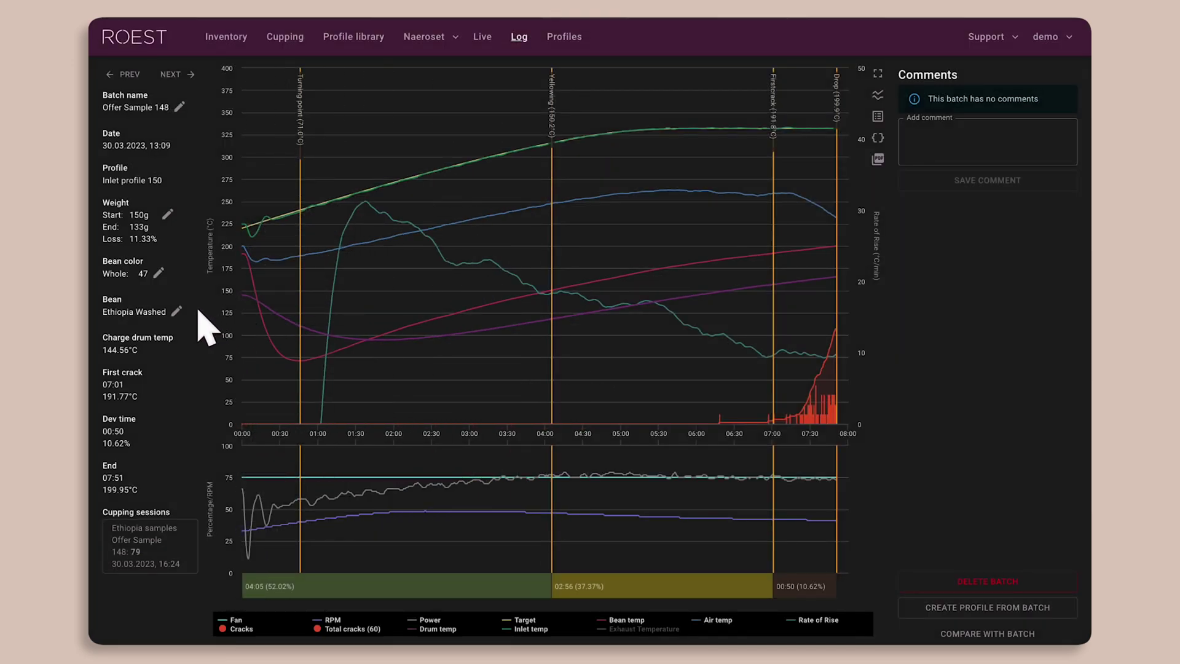
- Set the batch's bean to Ethiopia Washed as free text
left_click(177, 312)
left_click(491, 339)
left_click(492, 280)
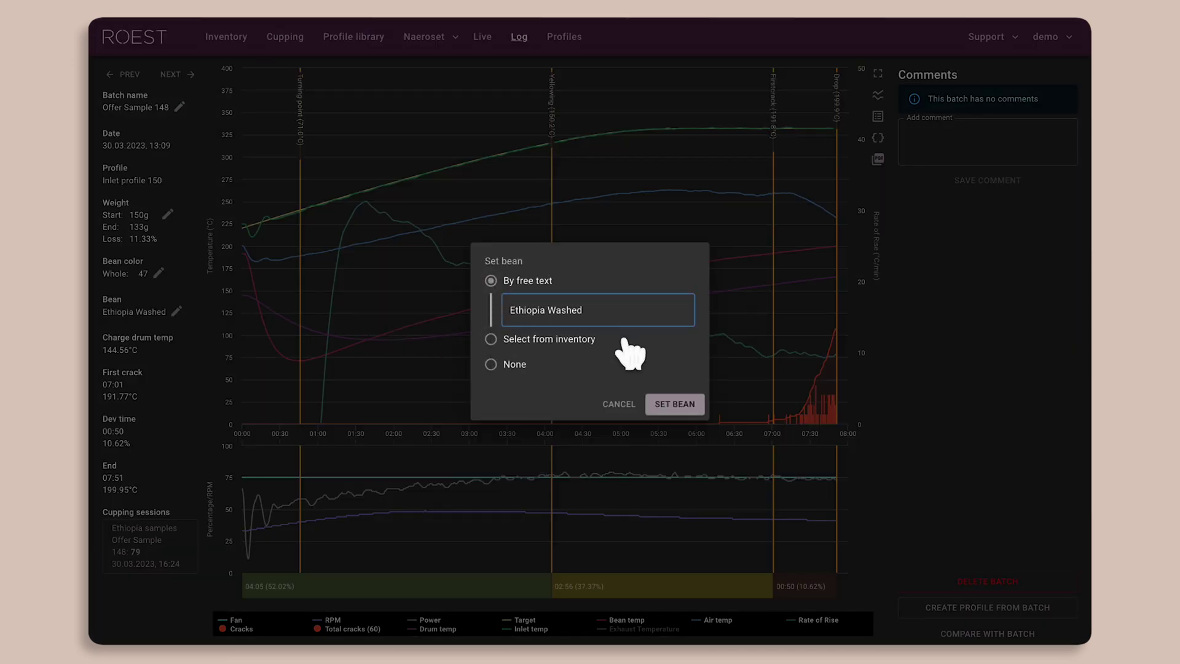
left_click(676, 404)
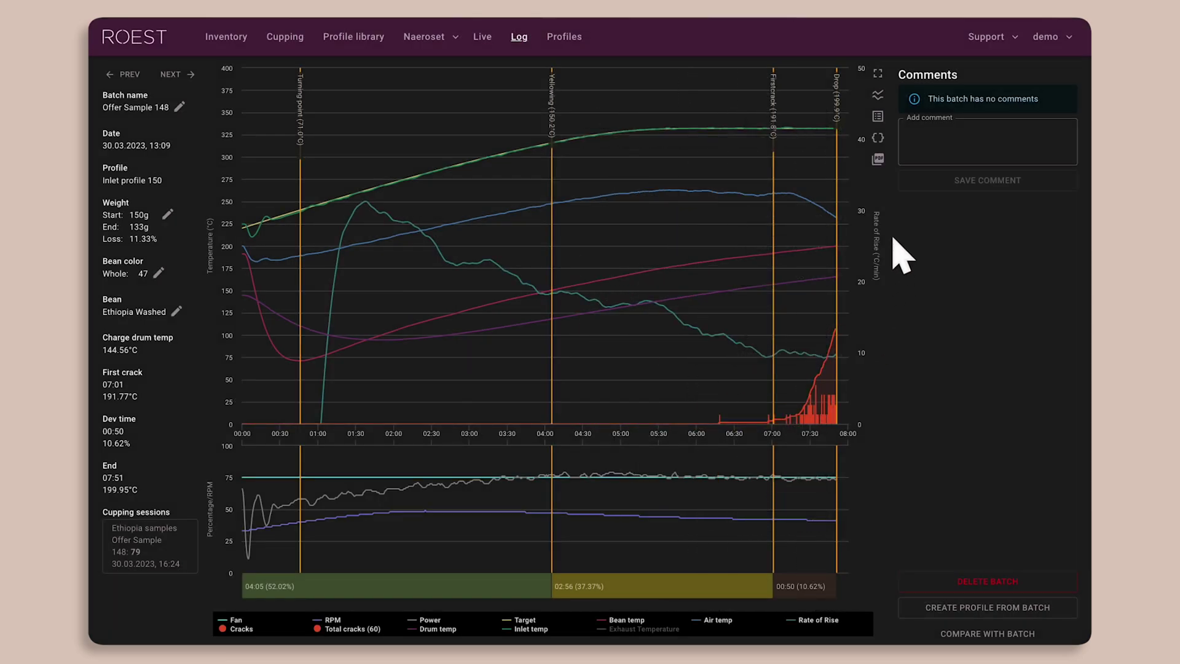
- Try batch 148's chart in full screen, then toggle the profile curves on and off
left_click(877, 74)
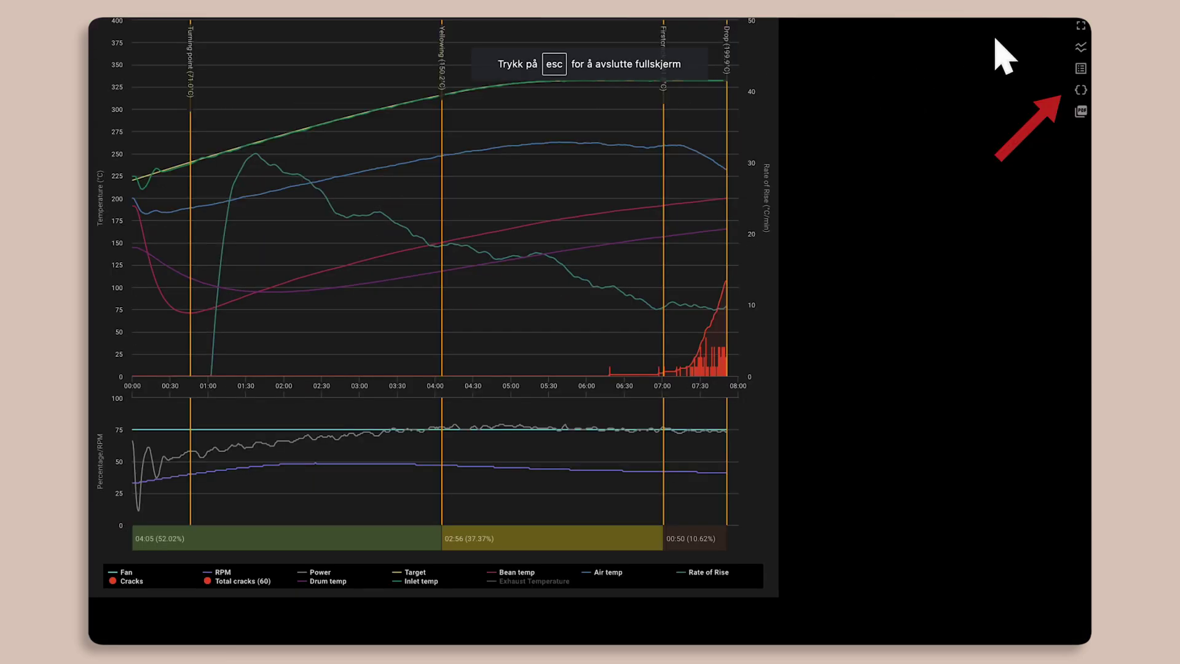
left_click(1080, 26)
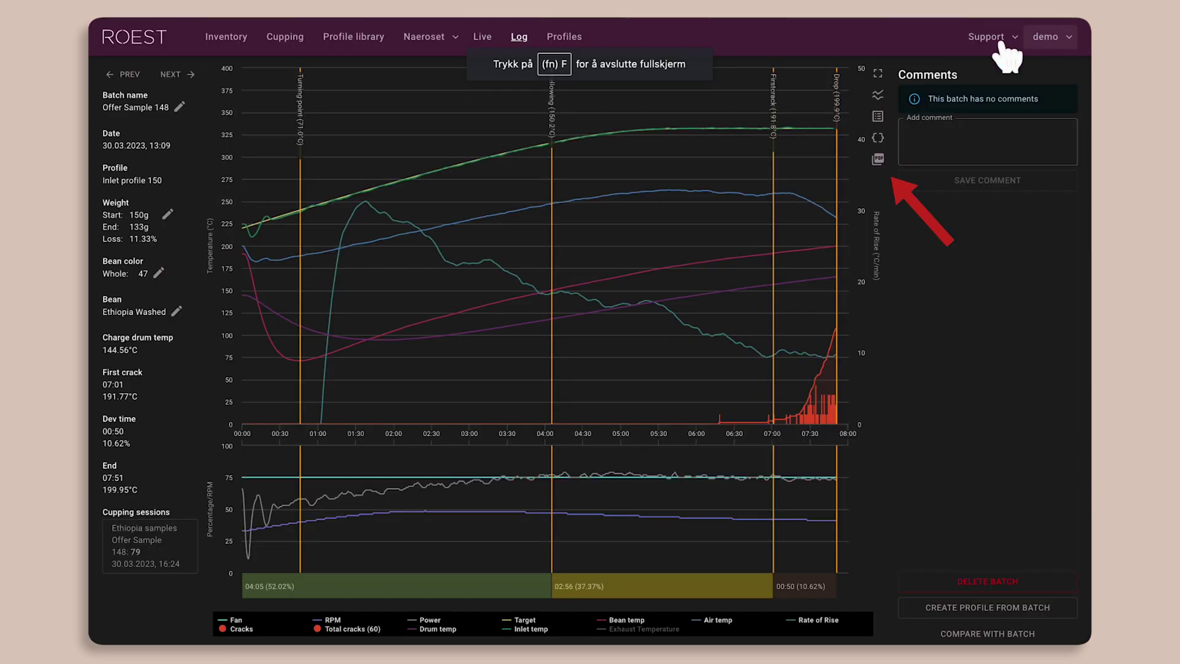
left_click(879, 95)
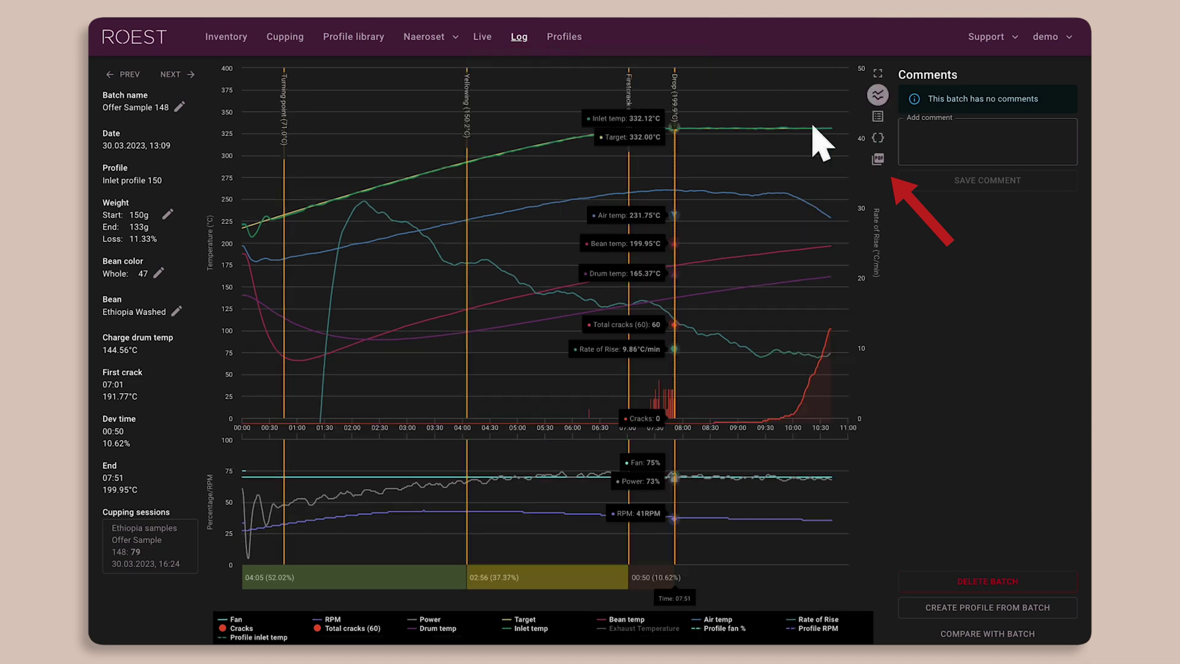
left_click(879, 96)
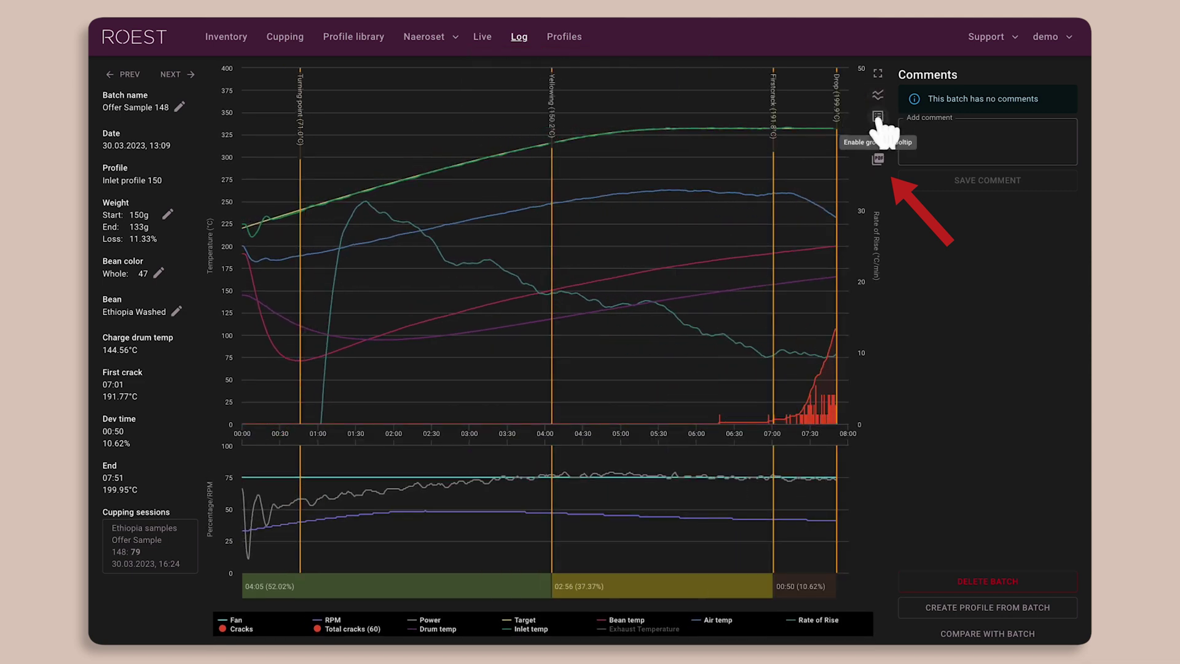
- Enable the hover data readout, zoom into the later roast, then reset the zoom
left_click(877, 117)
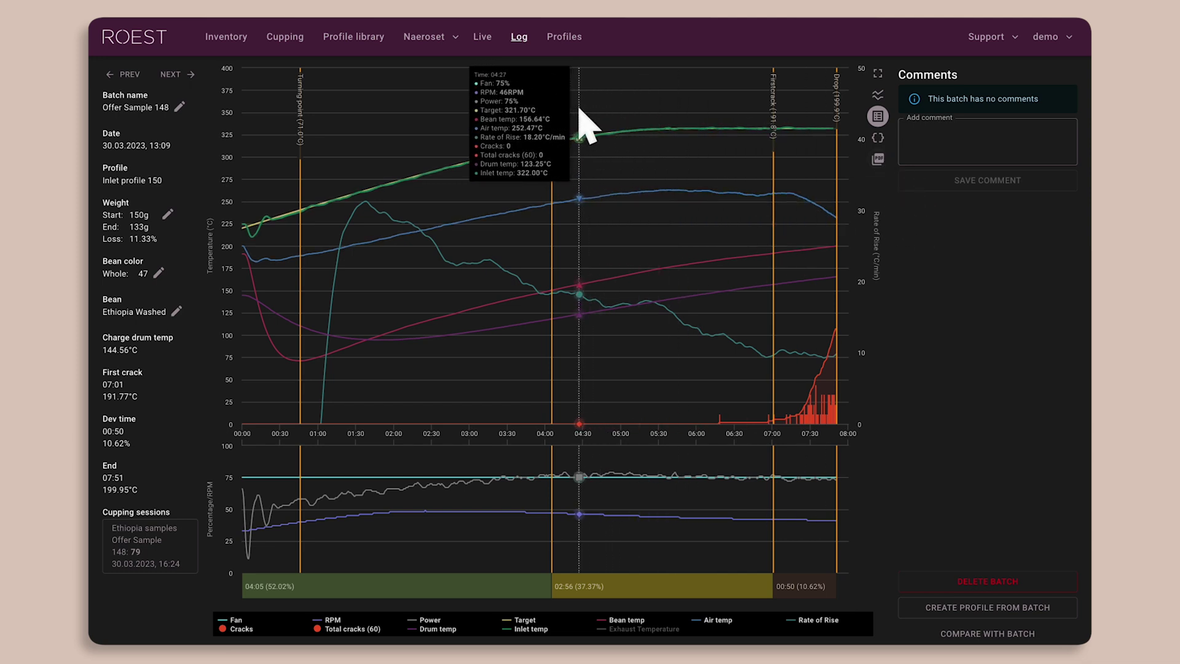
left_click_drag(573, 102, 823, 329)
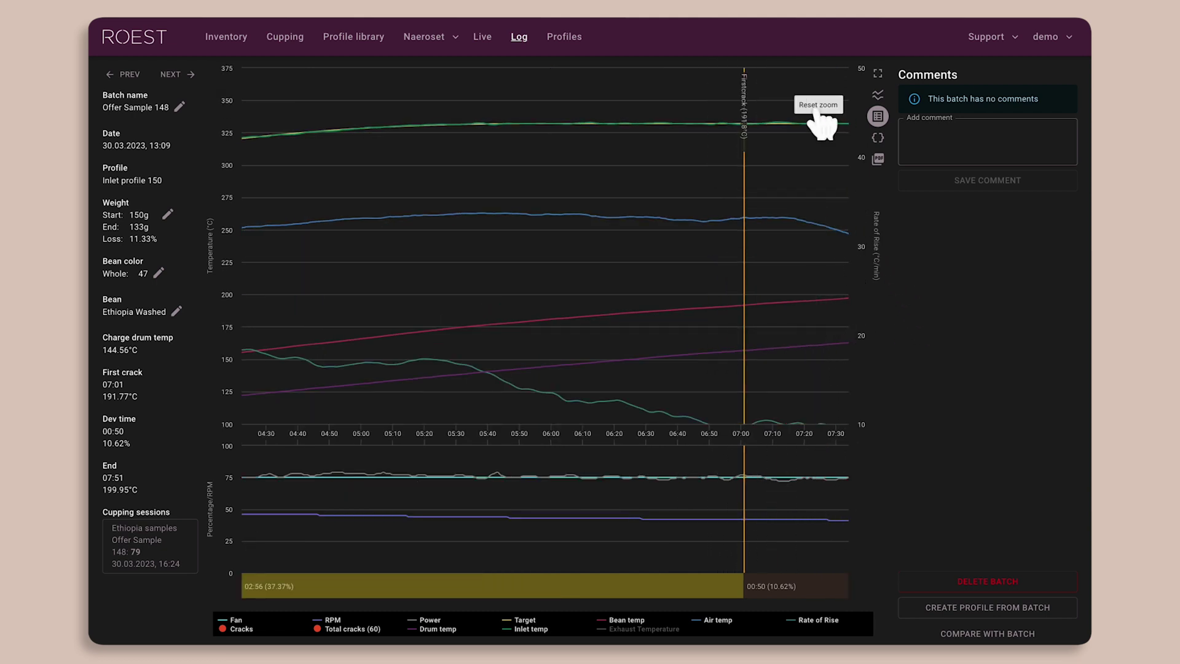
left_click(818, 105)
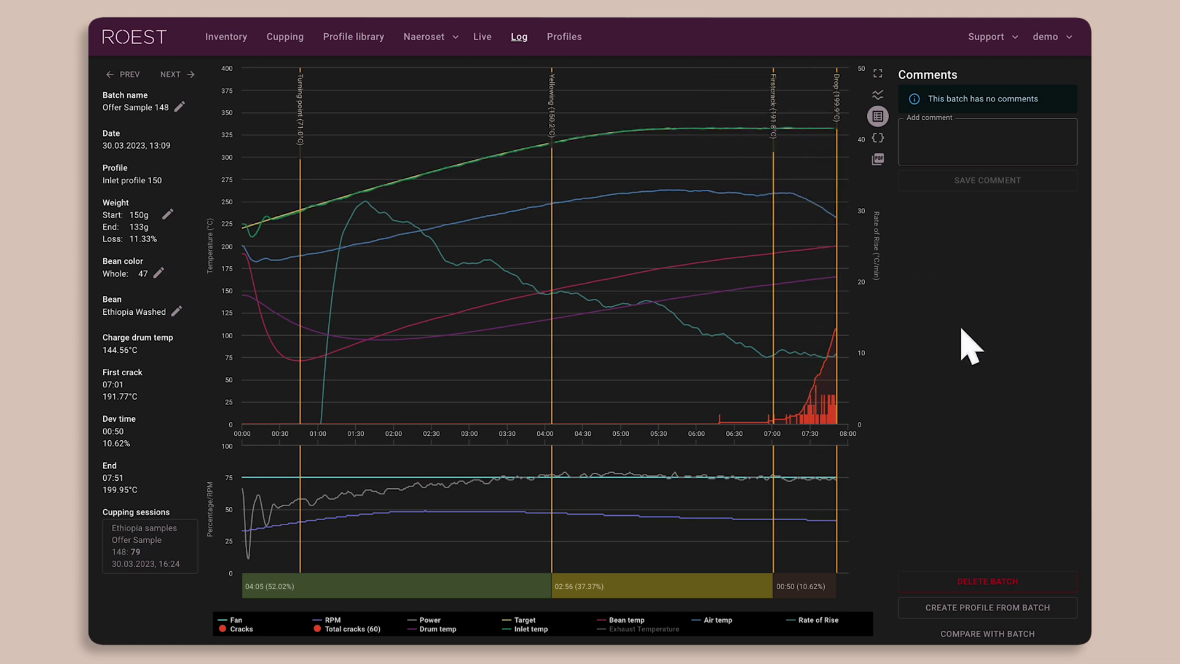
- Hide the Inlet temp and Bean temp curves, then show both again
left_click(532, 629)
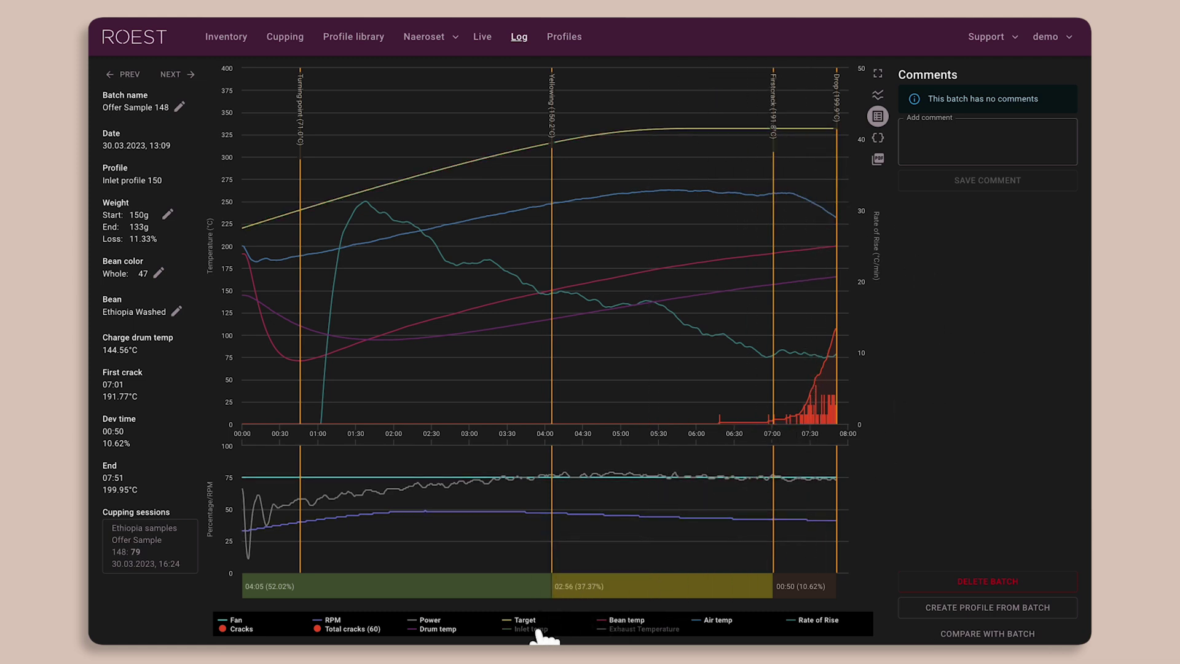
left_click(618, 628)
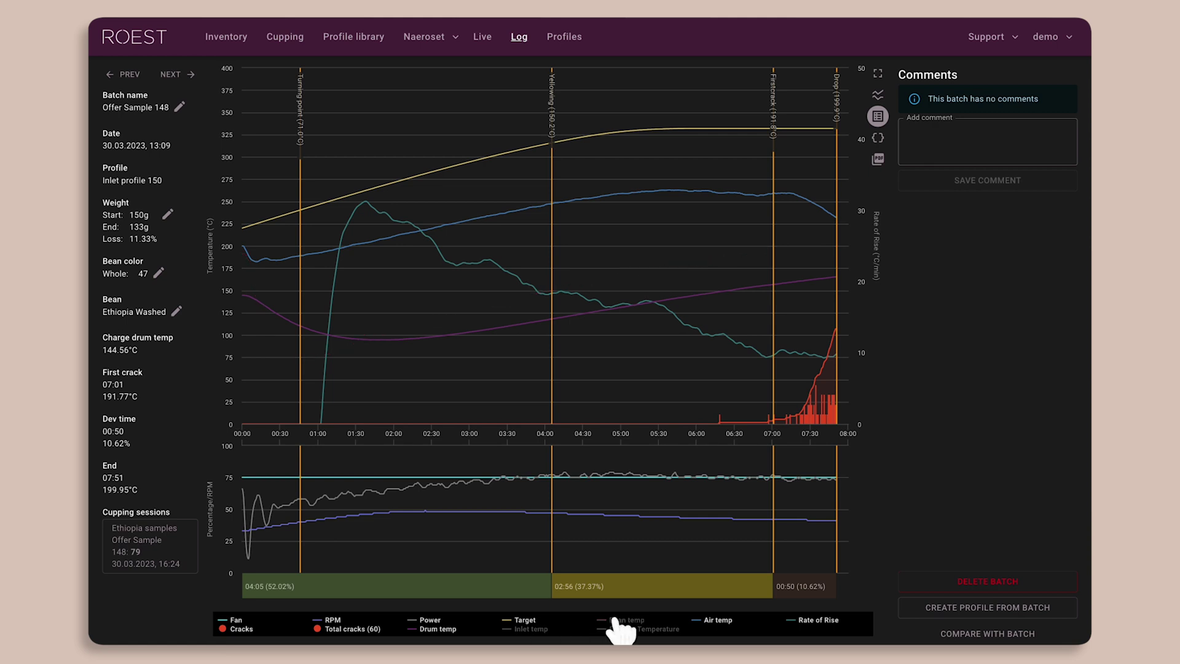
left_click(620, 627)
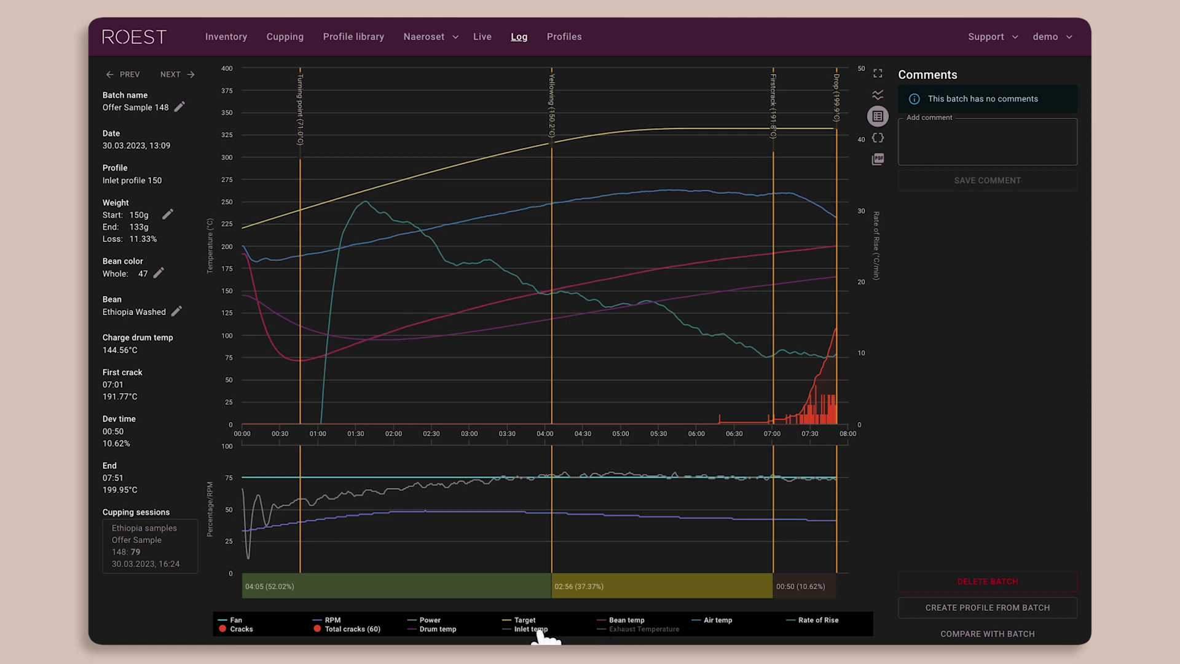
left_click(540, 633)
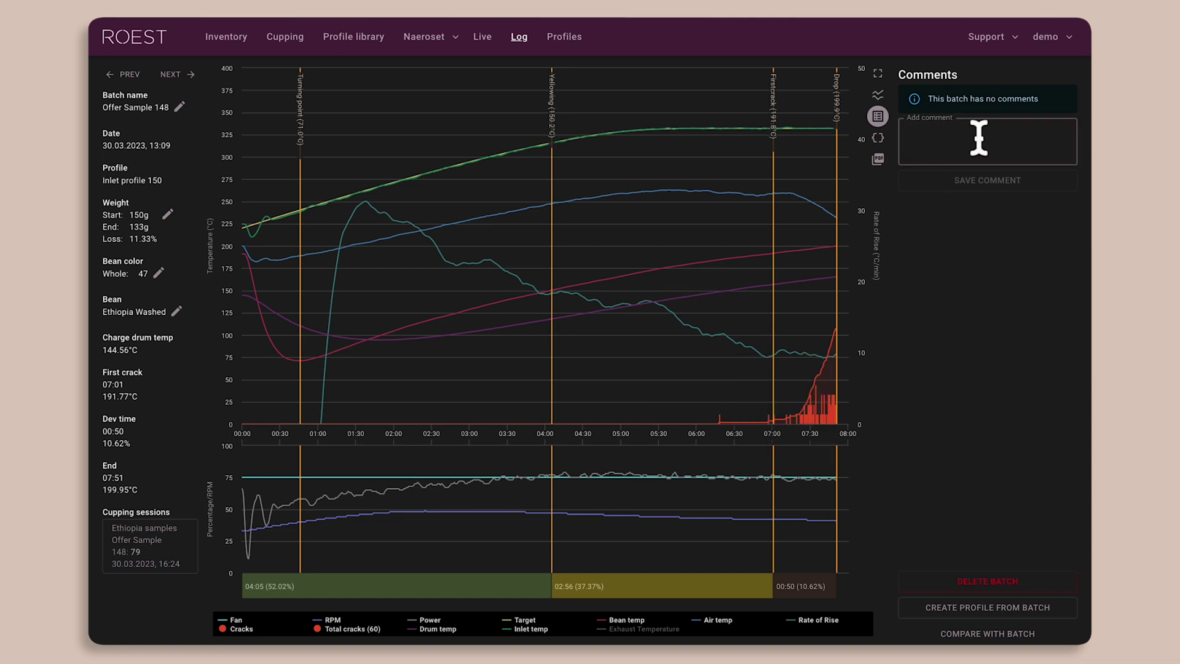
- Save the comment 'Here you can add comments' on batch 148 and return to the batch log
left_click(981, 158)
type("Here you can add comments")
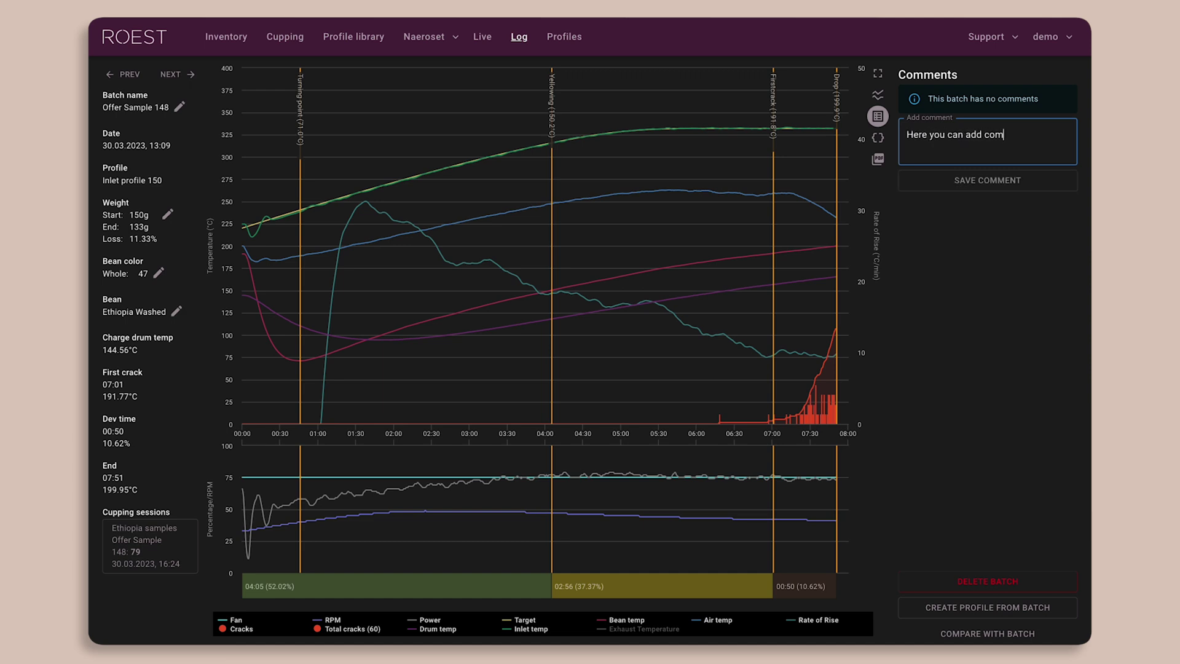
left_click(987, 182)
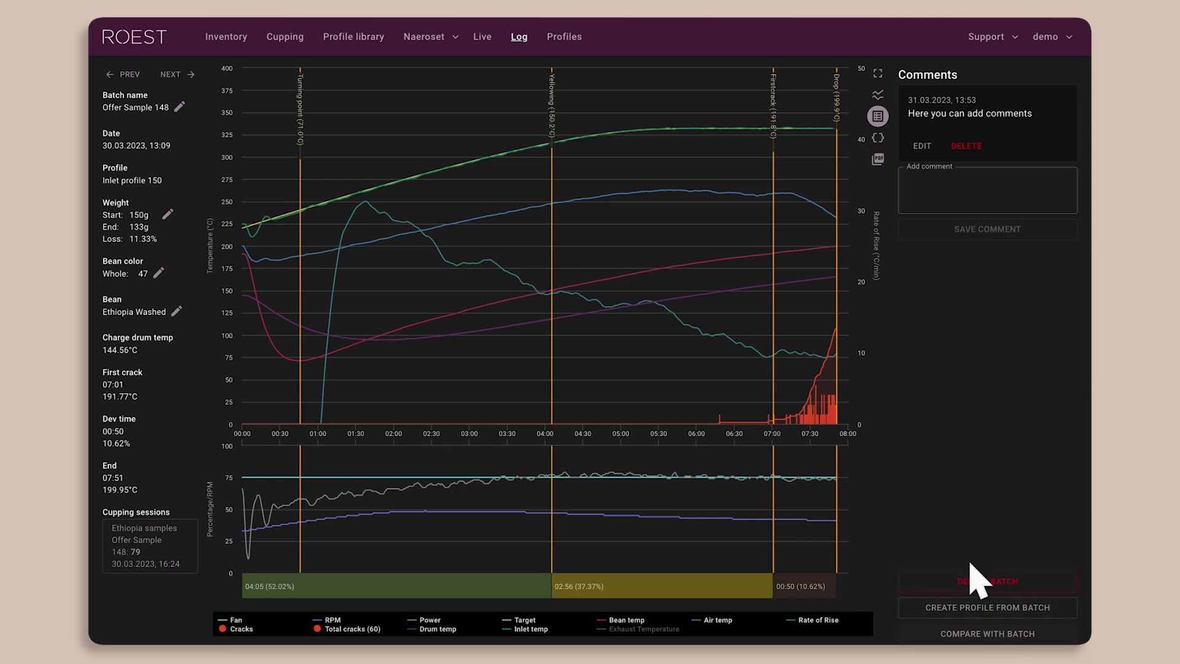
left_click(520, 38)
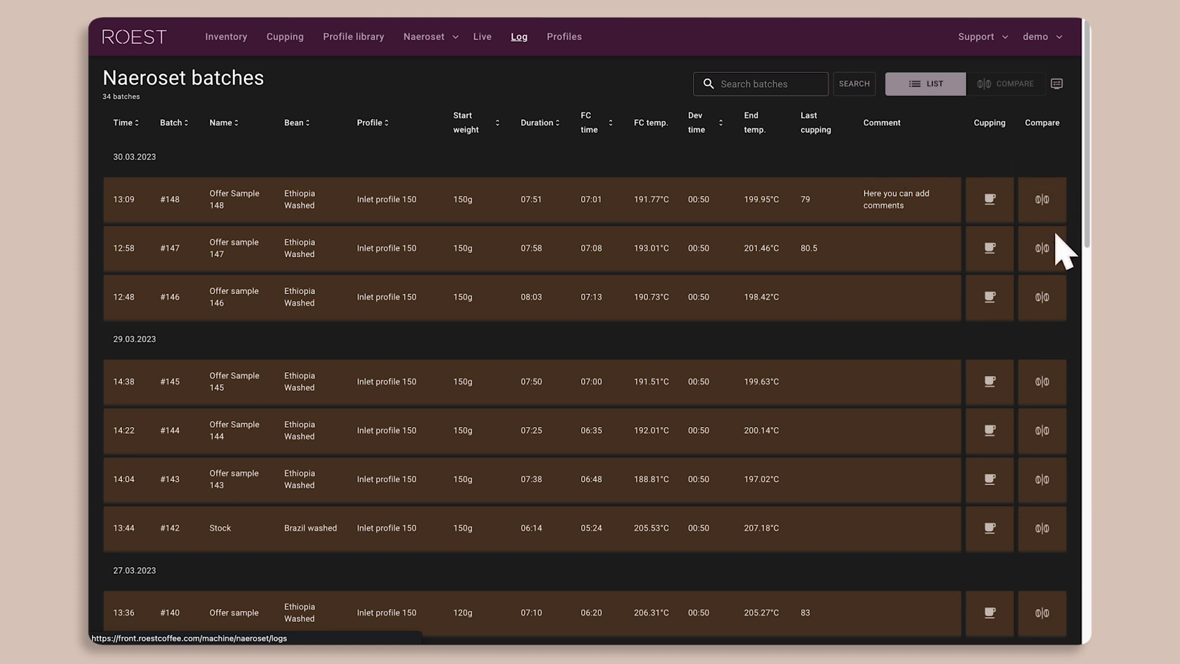
- Mark batch 147 alongside 148 and compare the two batches
left_click(1048, 250)
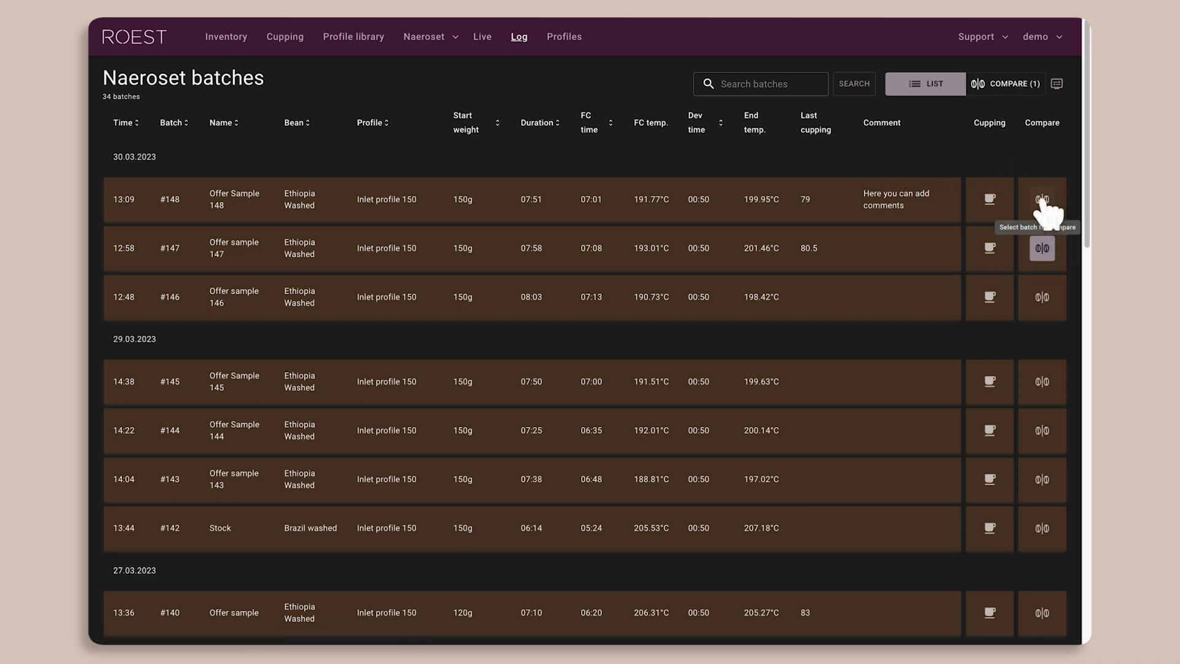
left_click(1032, 89)
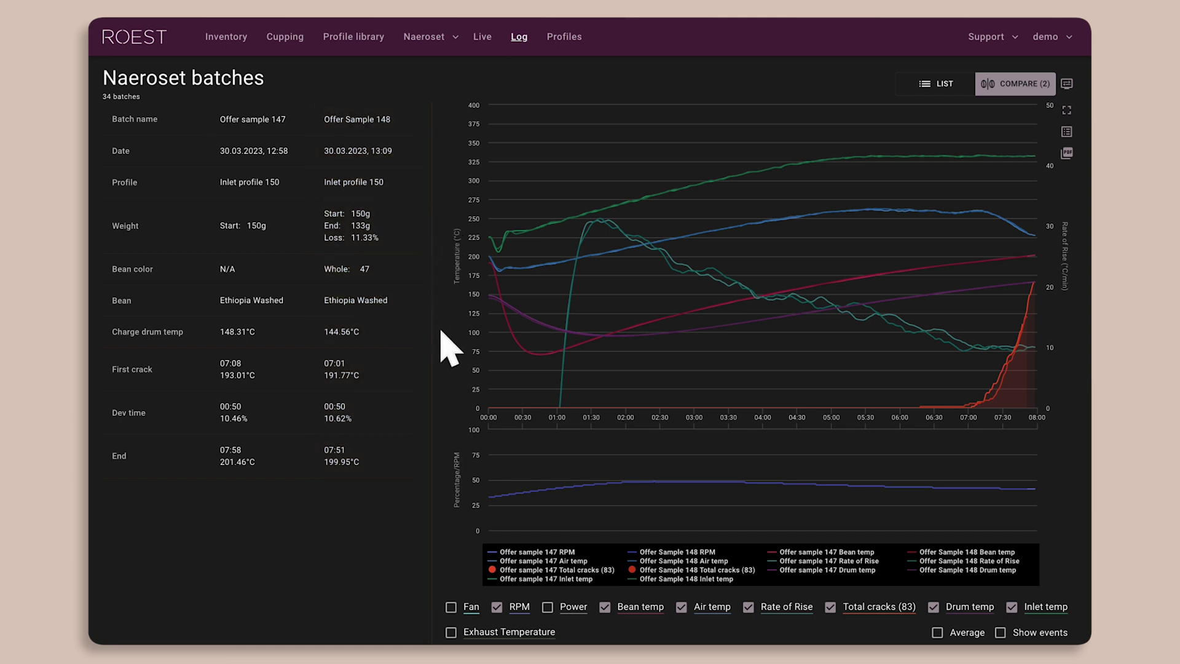
- Show Power, hide Air temp, then compare batch 148 with 146 instead of 147
left_click(547, 607)
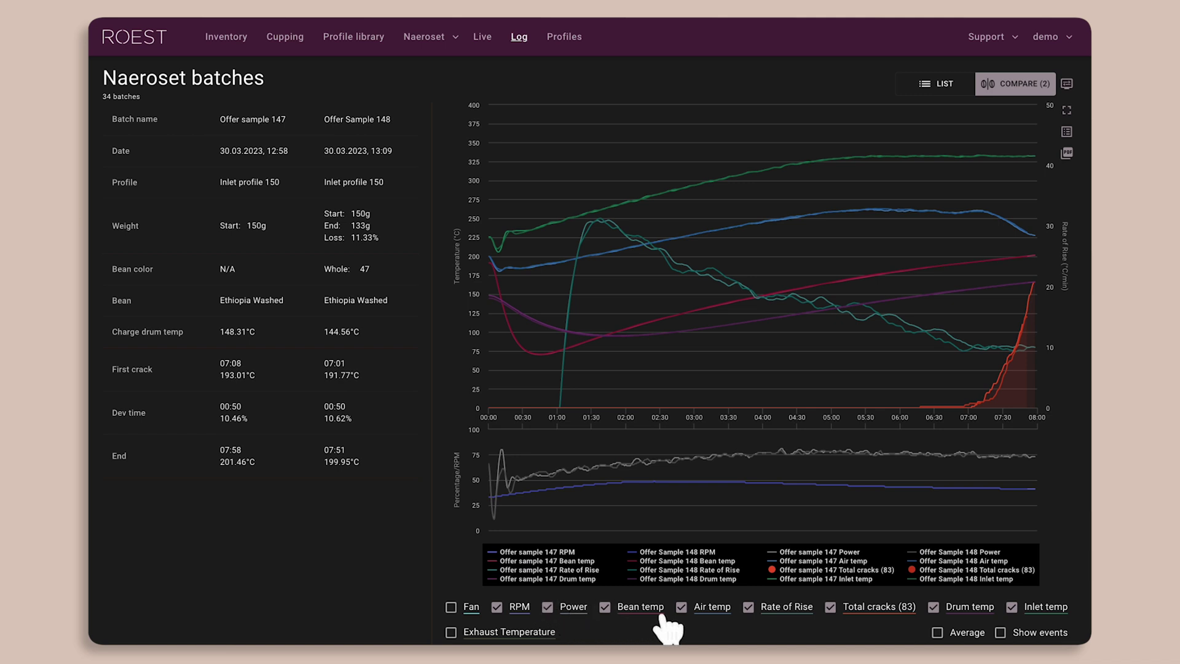
left_click(681, 609)
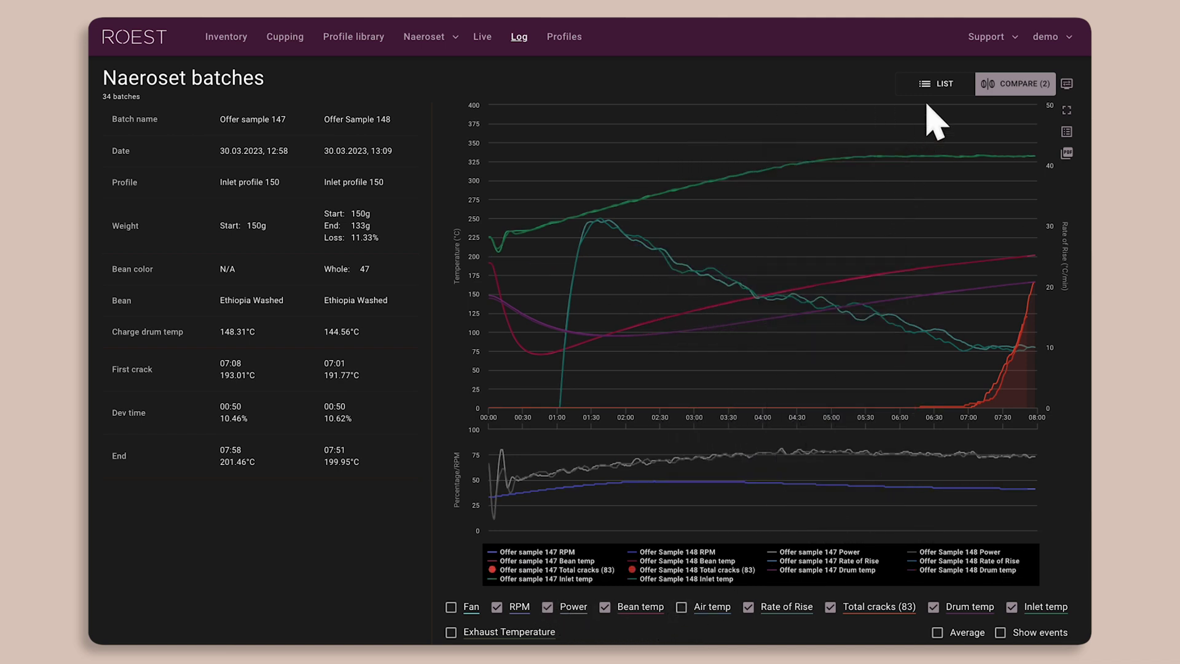
left_click(939, 85)
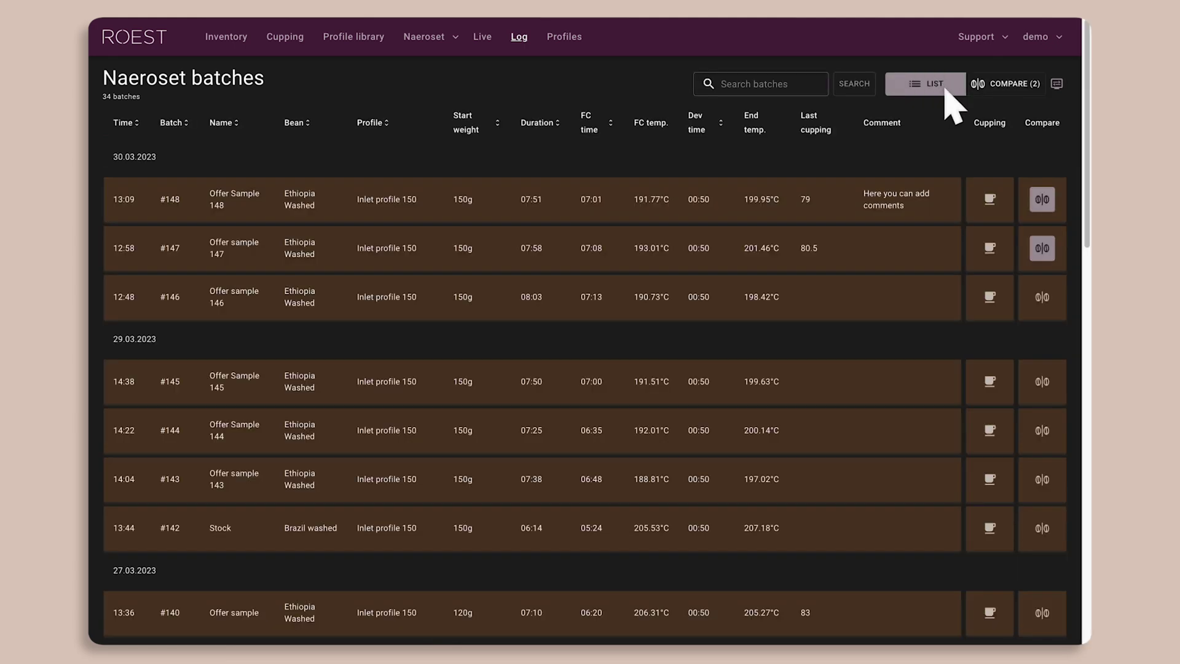
left_click(1042, 248)
left_click(1045, 298)
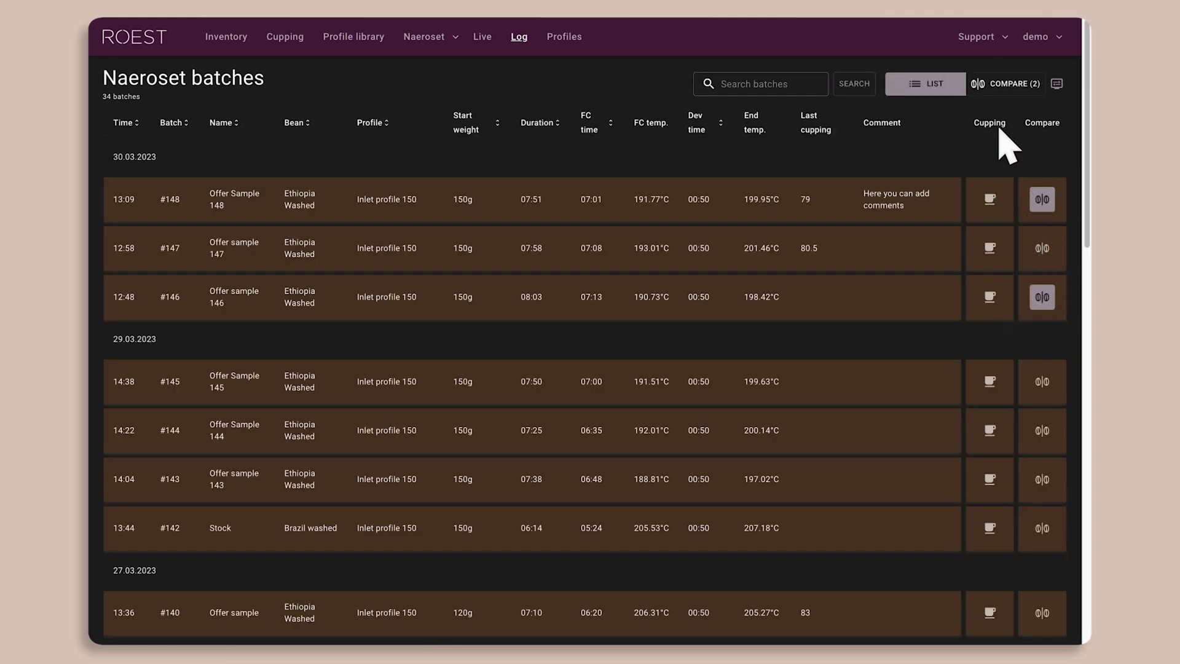
left_click(1005, 84)
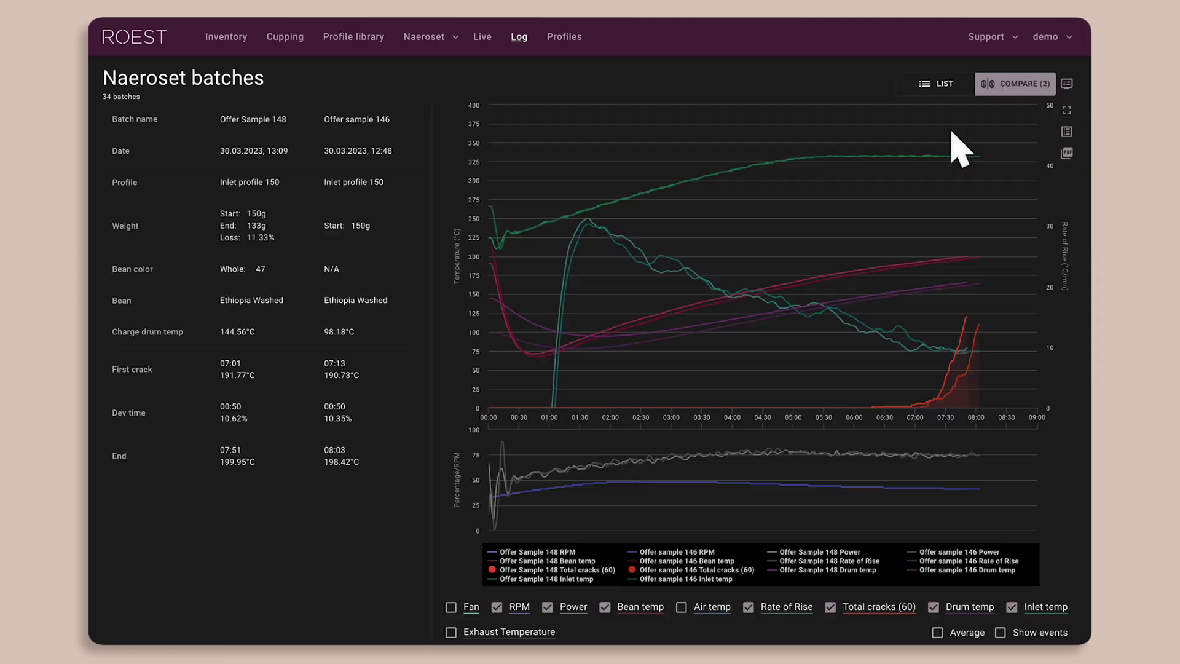
- Back on the batch list, clear the comparison picks for batches 146 and 148
left_click(951, 84)
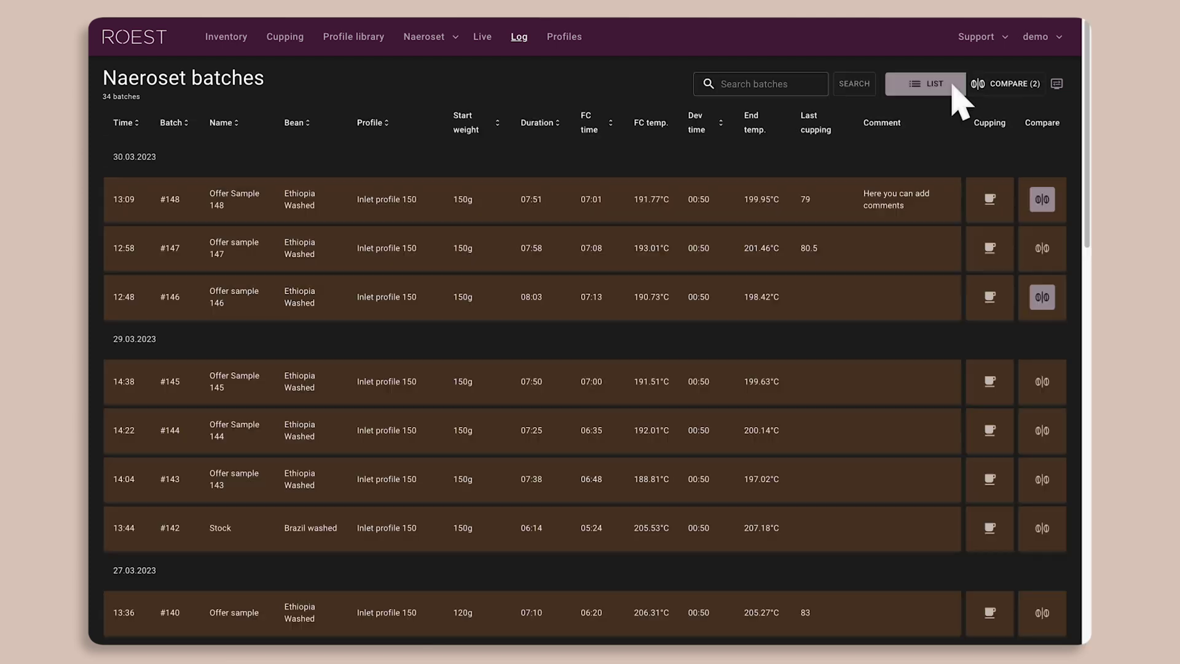
left_click(1045, 298)
left_click(1043, 200)
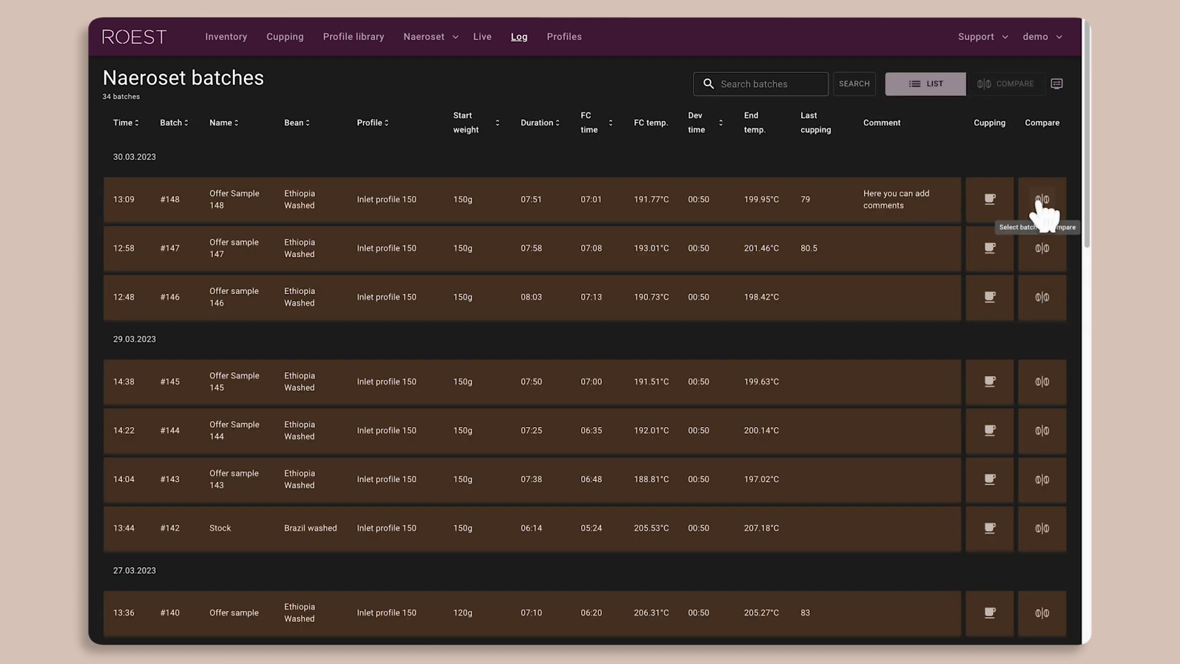
- Start a comparison from batch 148 and add batches 147 and 146 to it
left_click(734, 202)
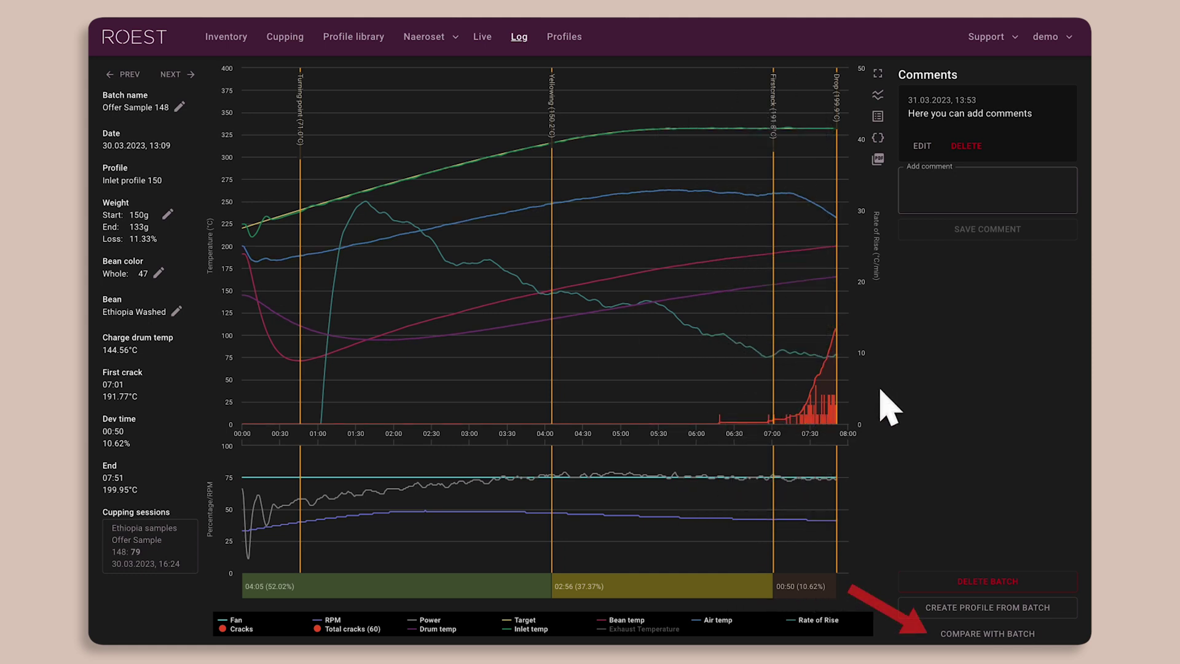
left_click(973, 633)
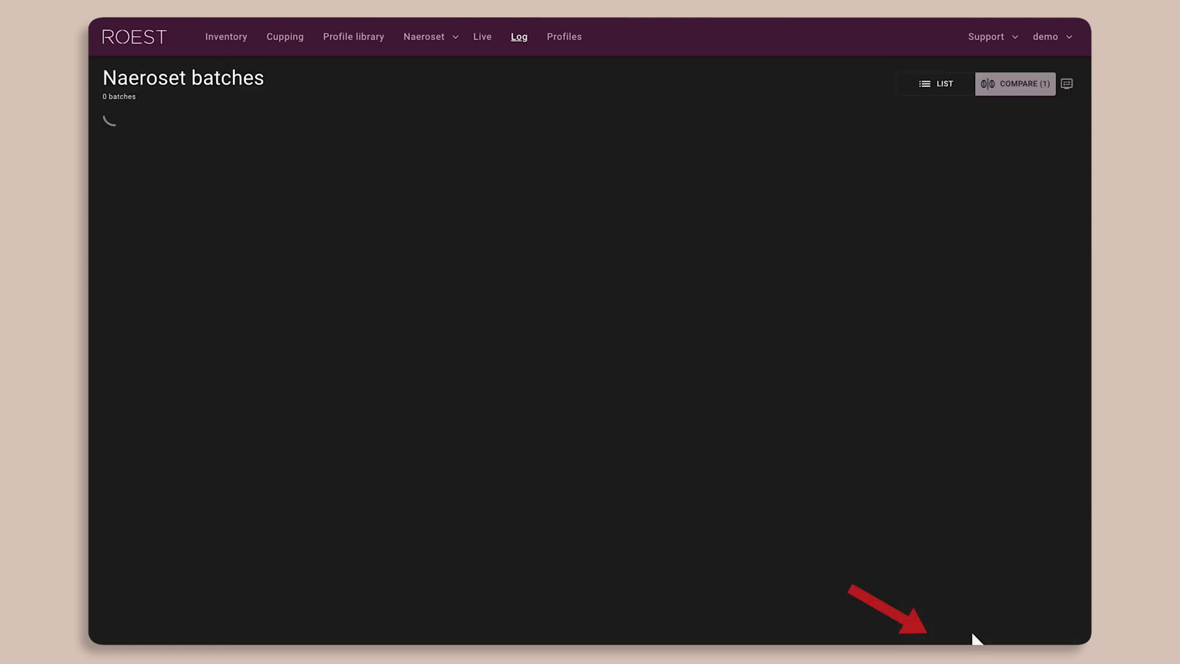
left_click(933, 86)
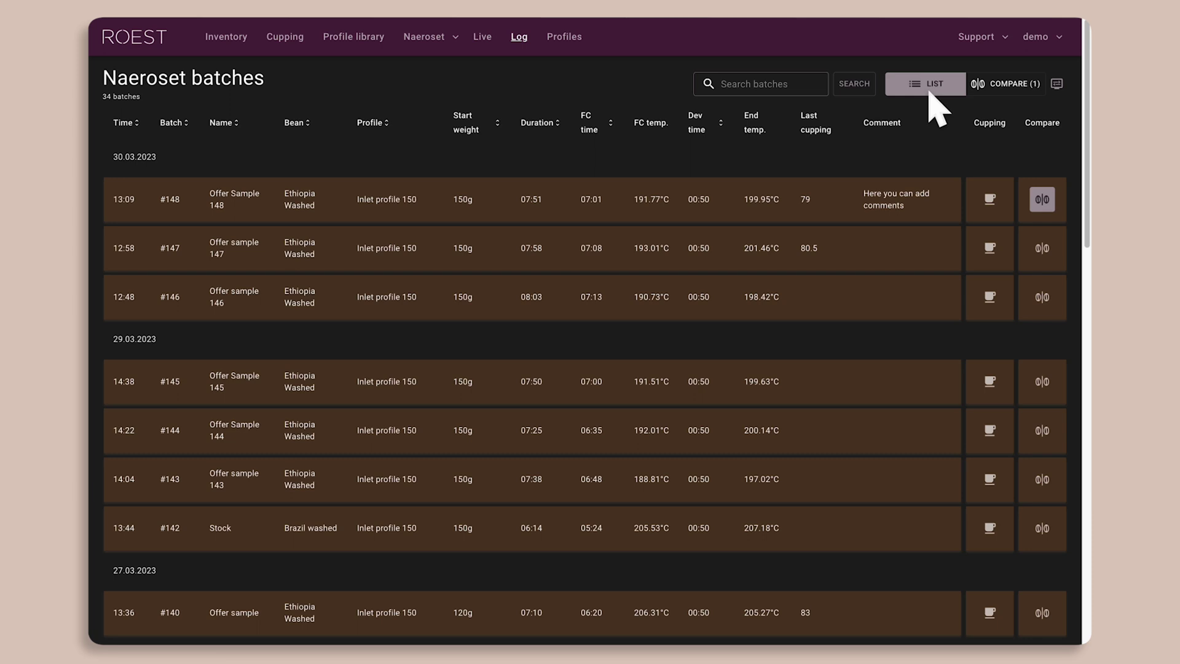
left_click(1043, 251)
left_click(1043, 297)
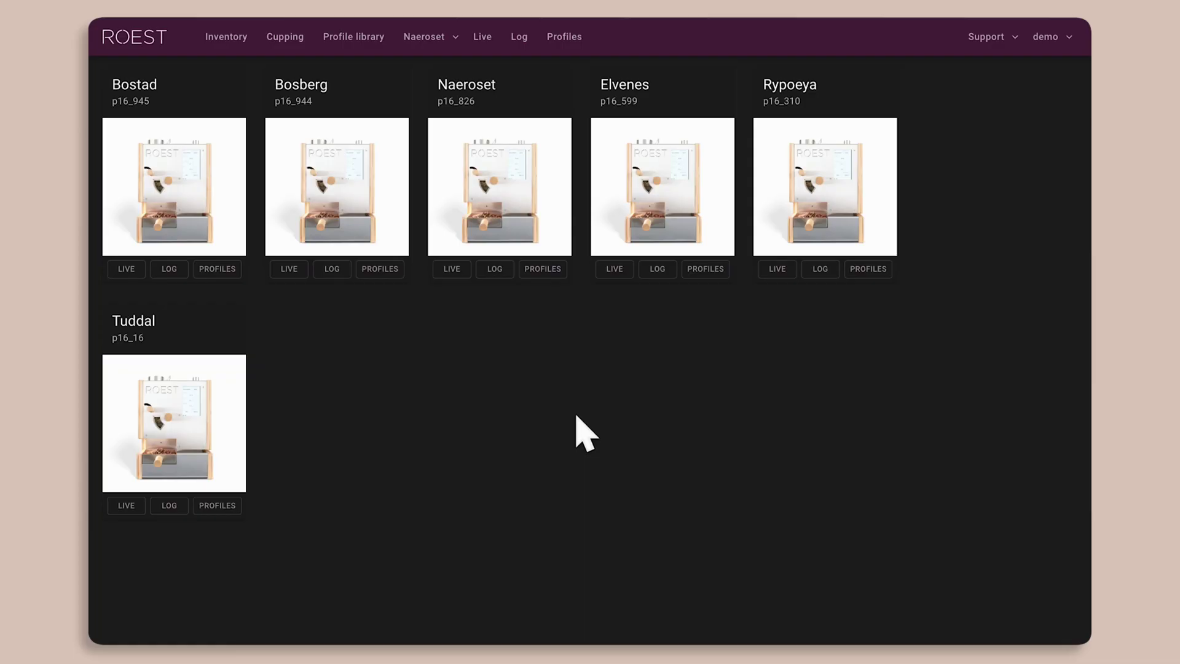
left_click(519, 38)
- Begin a new cupping session with batches 148 and 147, skipping any external batch
left_click(990, 201)
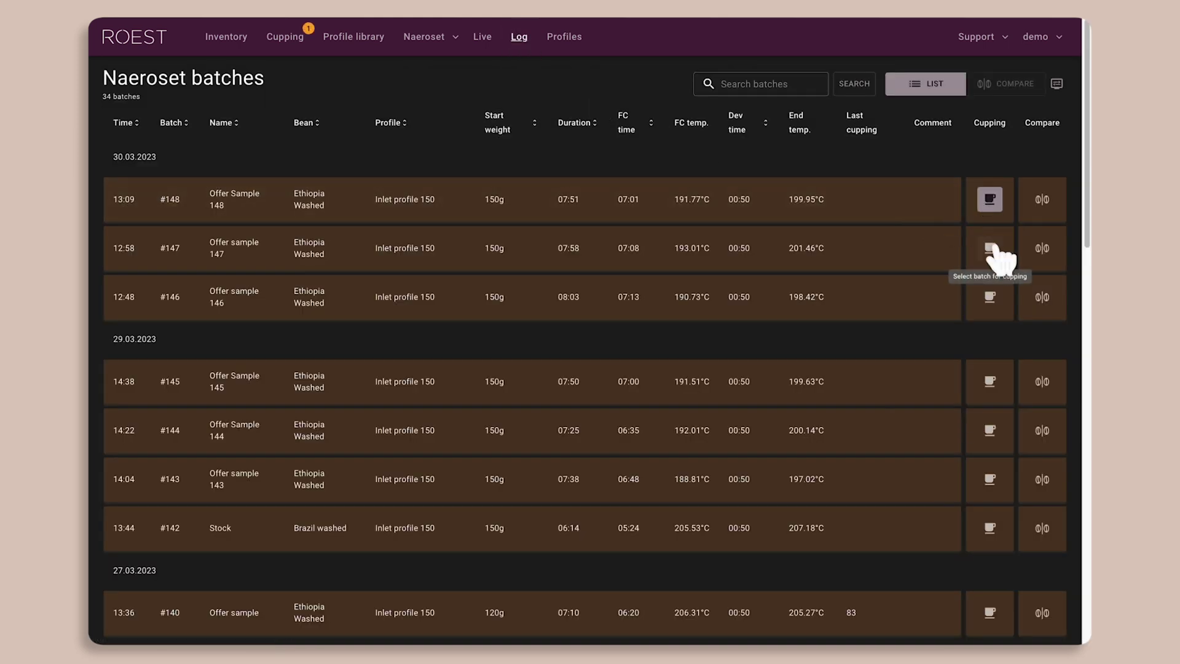
left_click(990, 247)
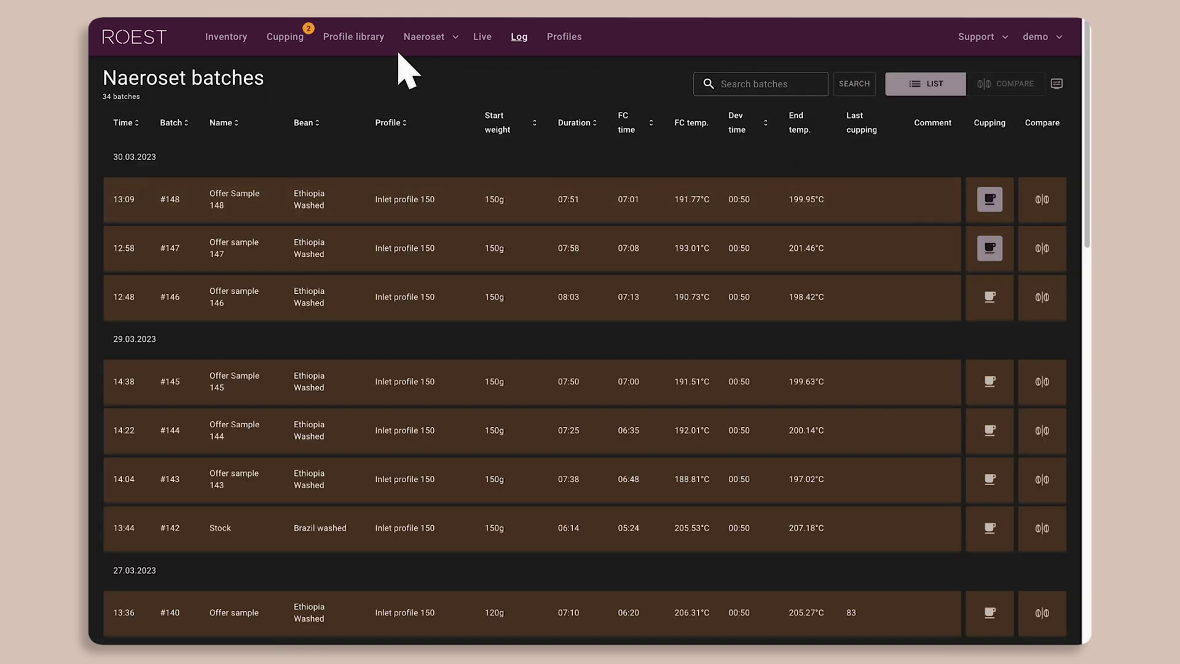
left_click(288, 41)
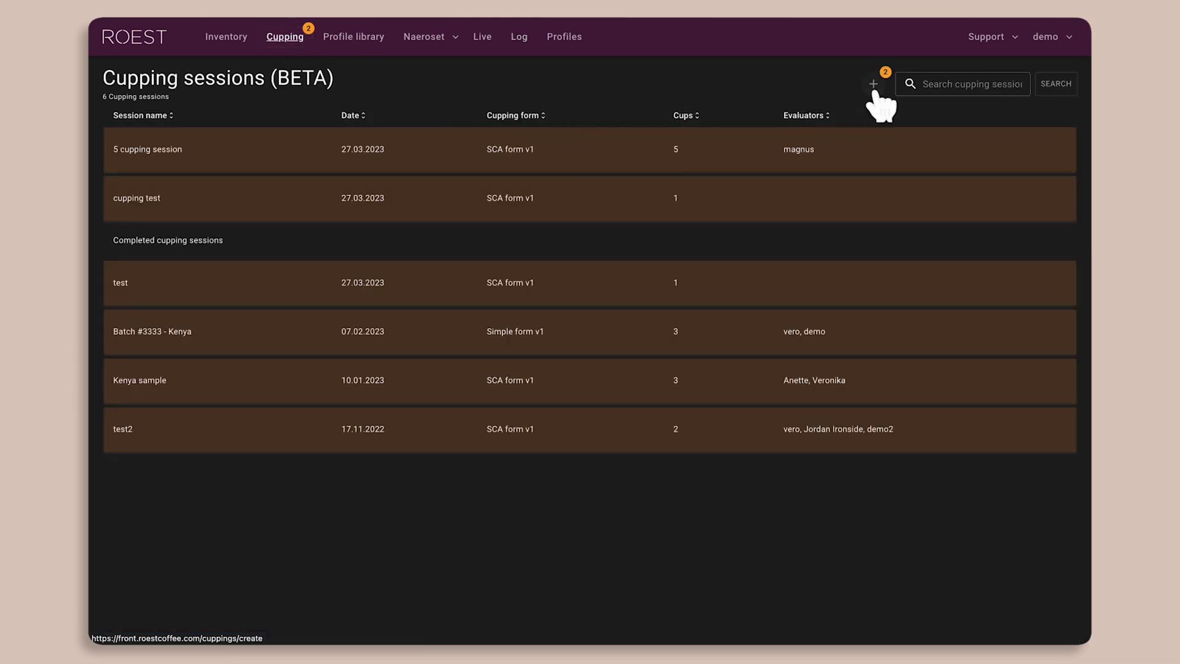
left_click(873, 84)
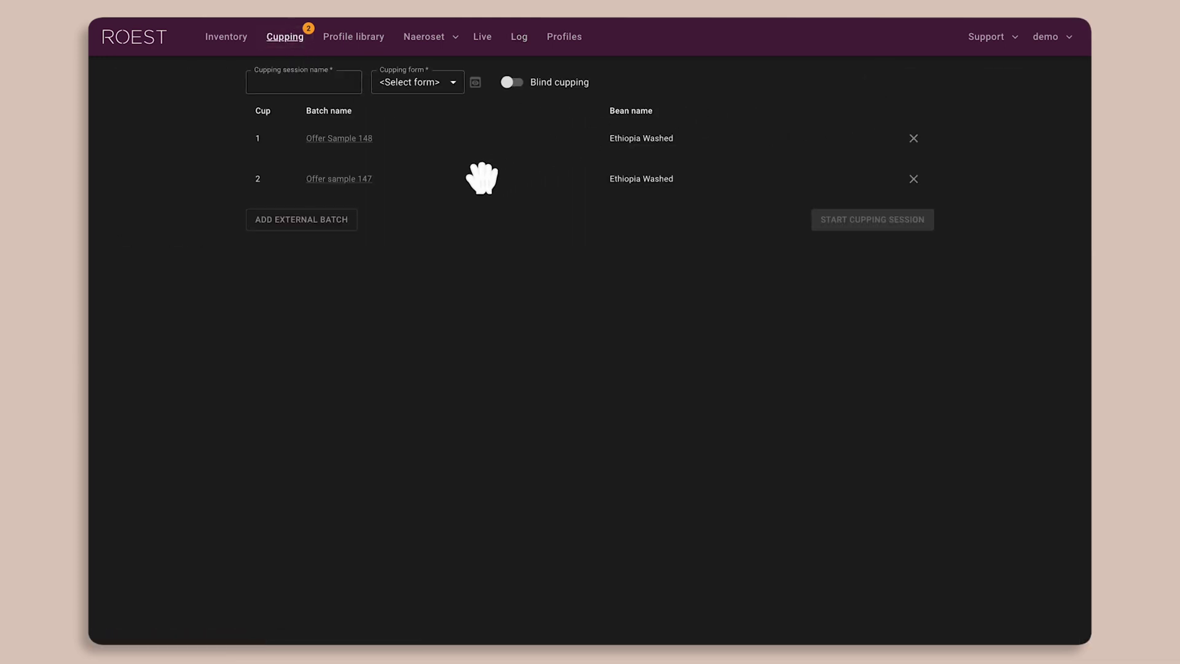
left_click(340, 226)
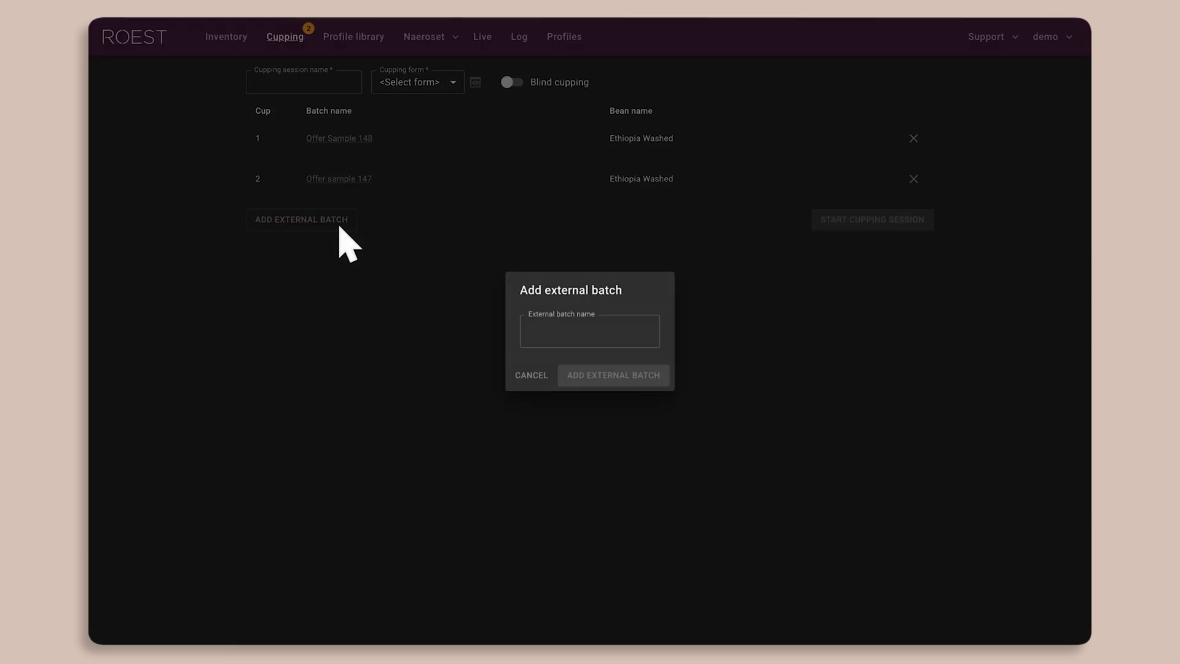
left_click(534, 376)
left_click(335, 71)
type("Ethiopia samples")
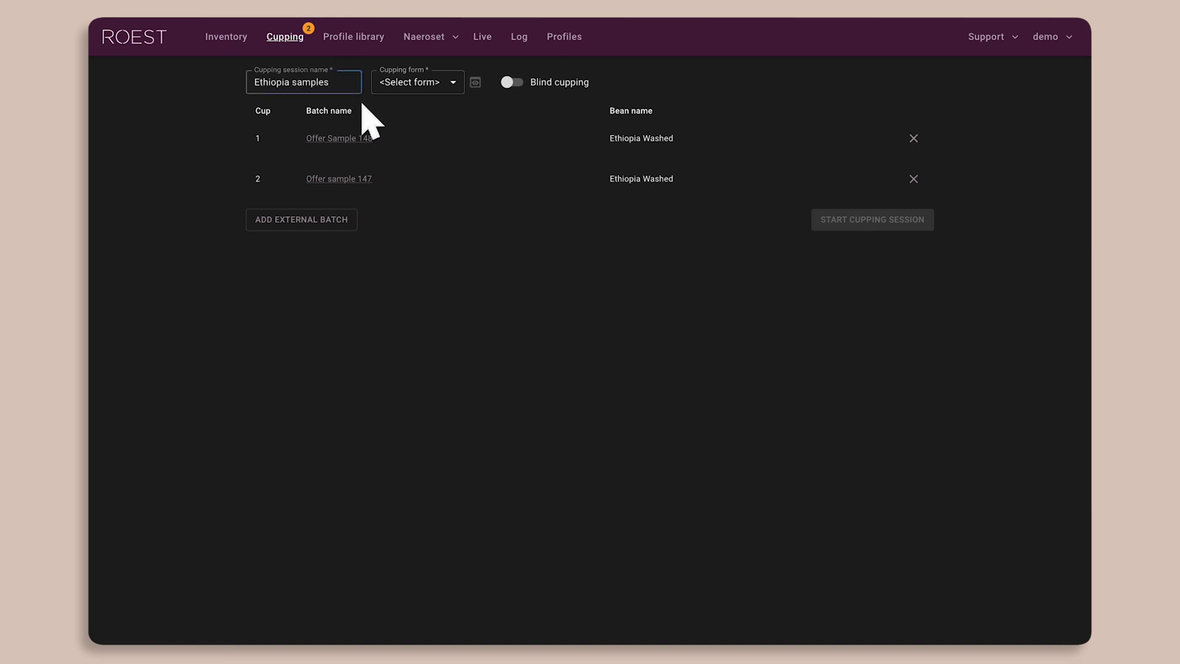
- Use the CoE form v1 cupping form, preview it, and start the Ethiopia samples session
left_click(408, 84)
left_click(405, 97)
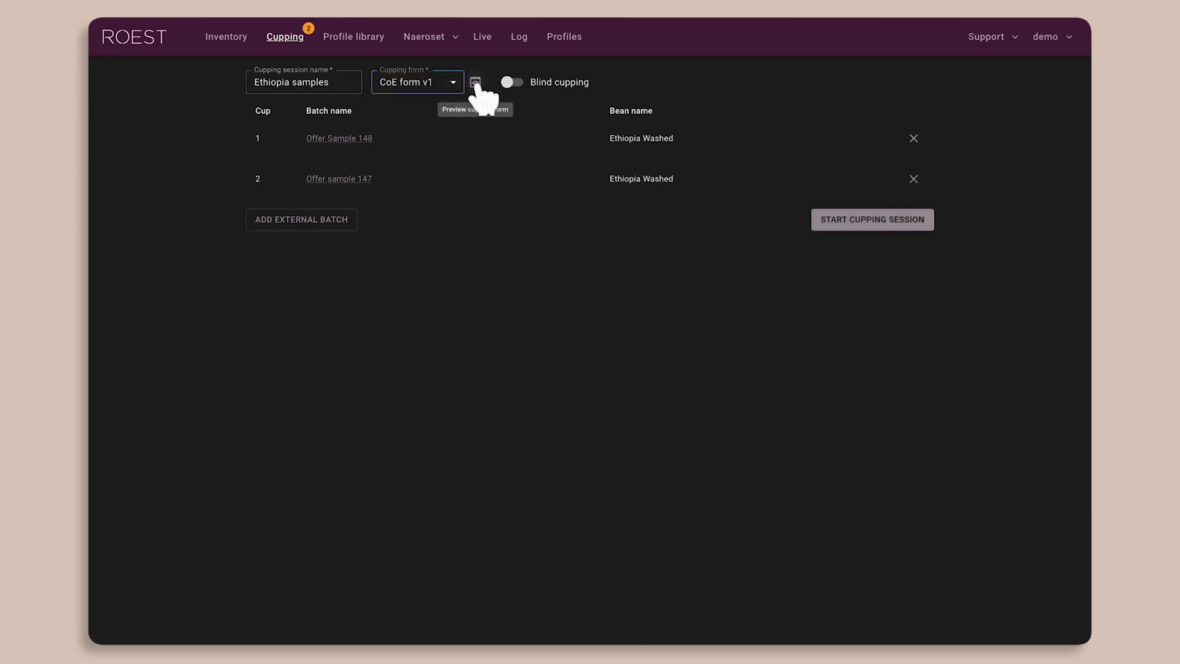
left_click(476, 83)
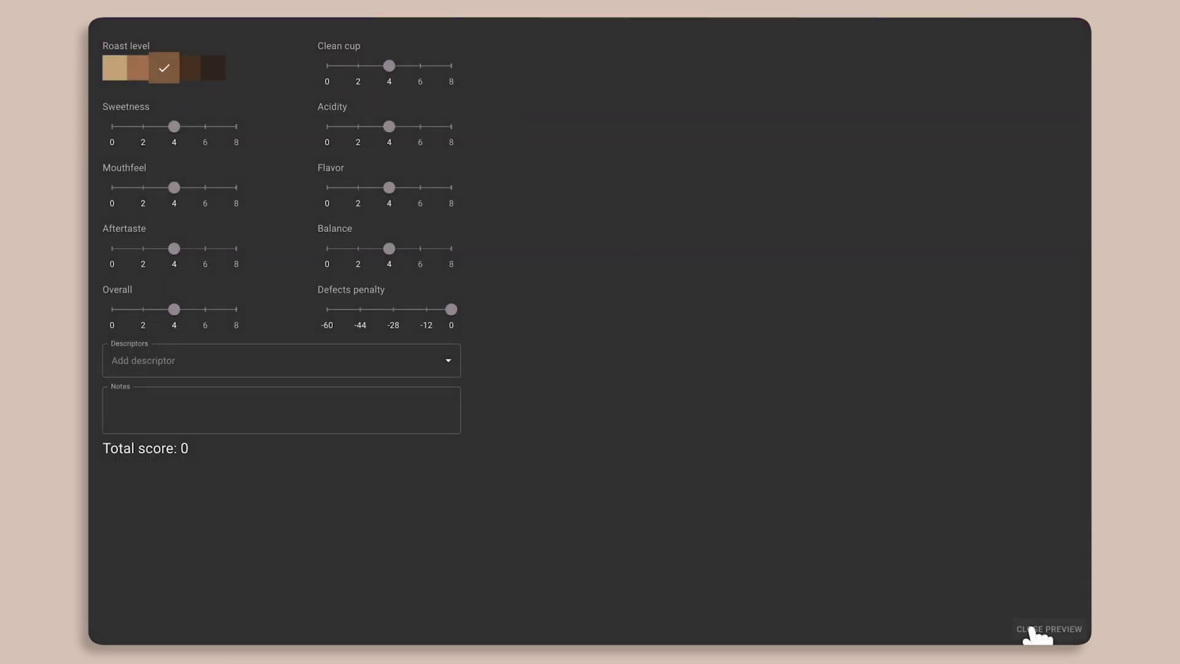
left_click(1027, 625)
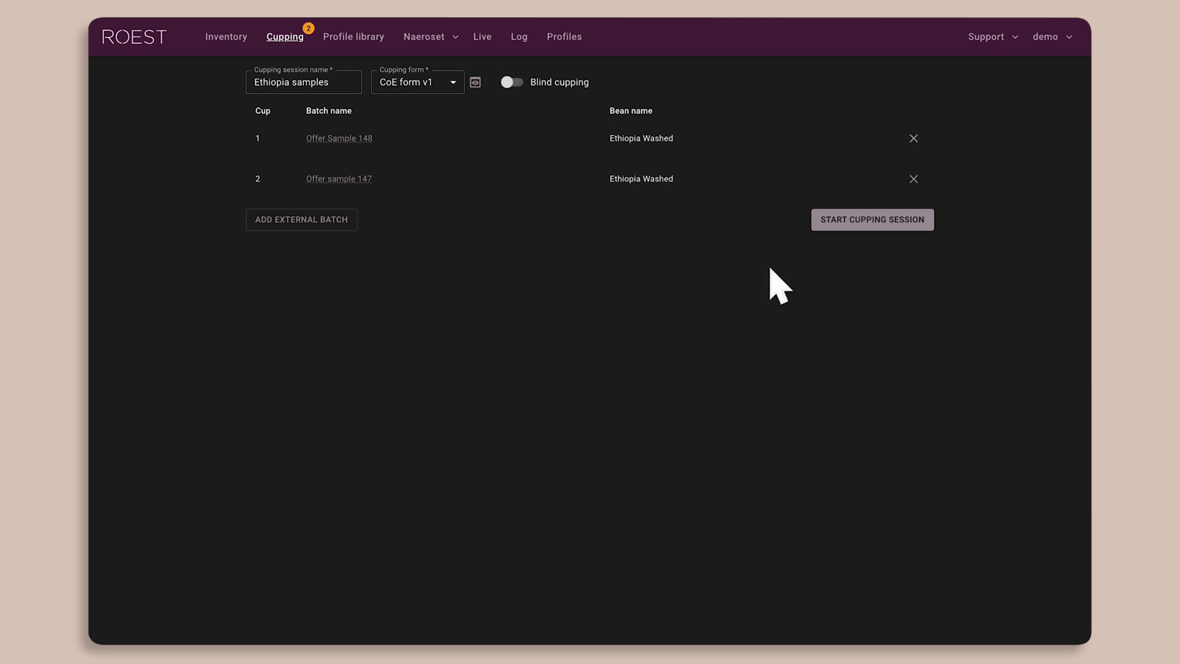
left_click(846, 222)
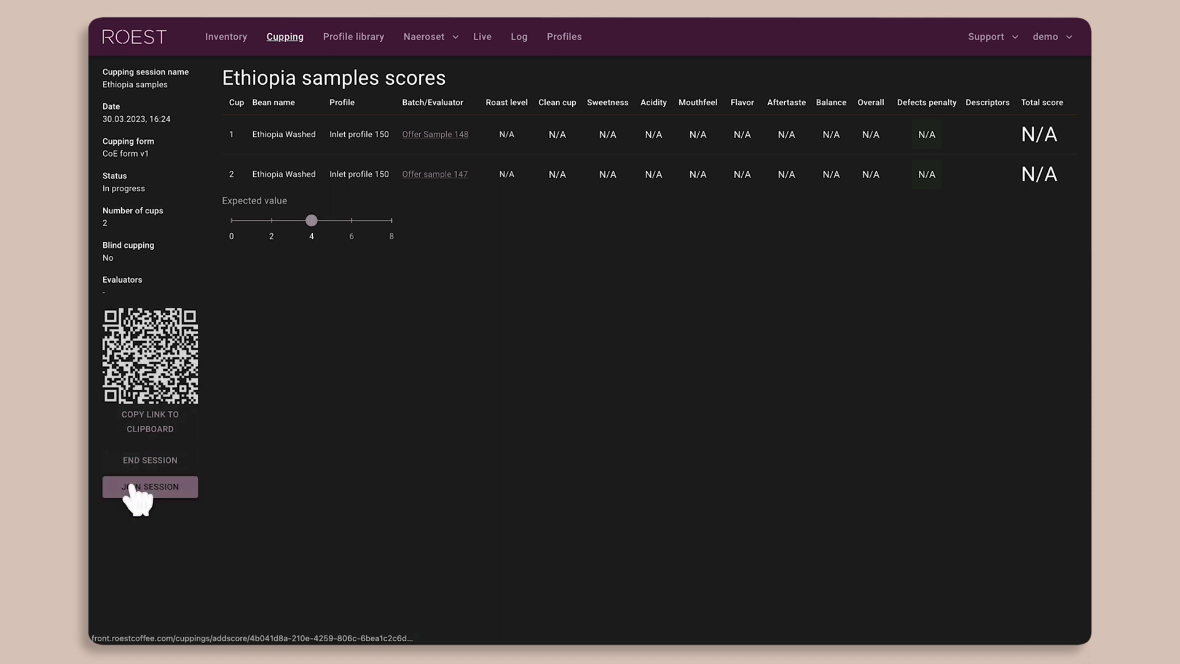
- Join the session and score Cup 1: sweetness 6, mouthfeel 3, aftertaste 6.5, clean cup 6, flavor 7
left_click(127, 488)
left_click_drag(482, 186, 514, 186)
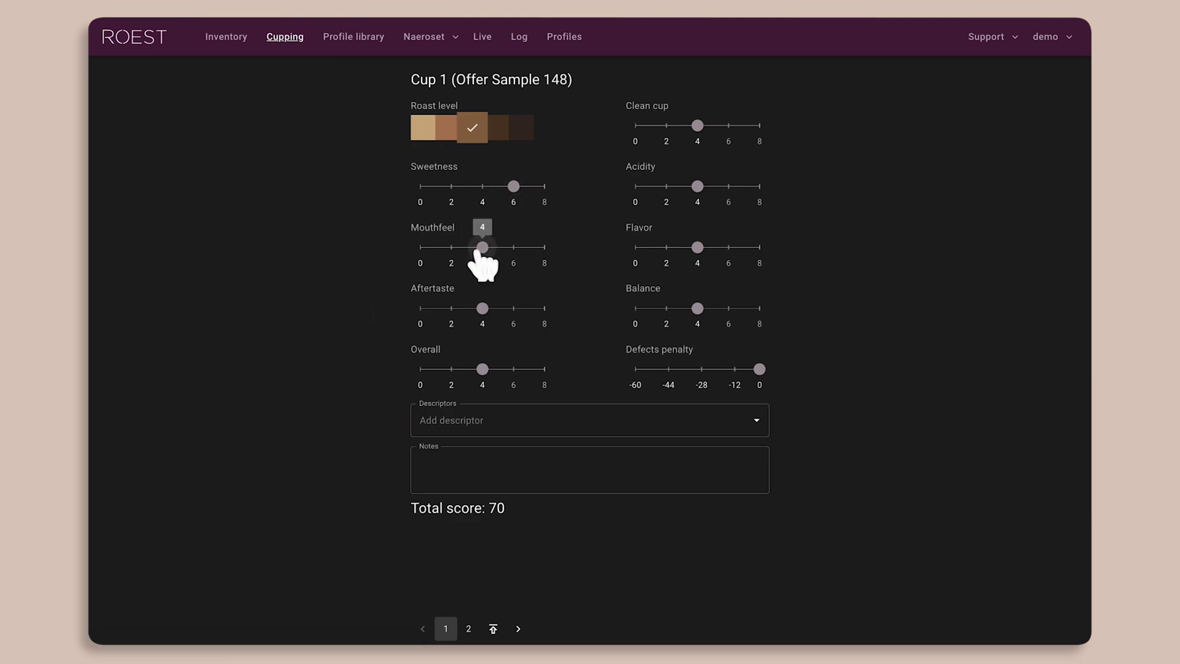
left_click_drag(481, 247, 466, 247)
left_click_drag(483, 308, 521, 308)
left_click_drag(482, 369, 466, 368)
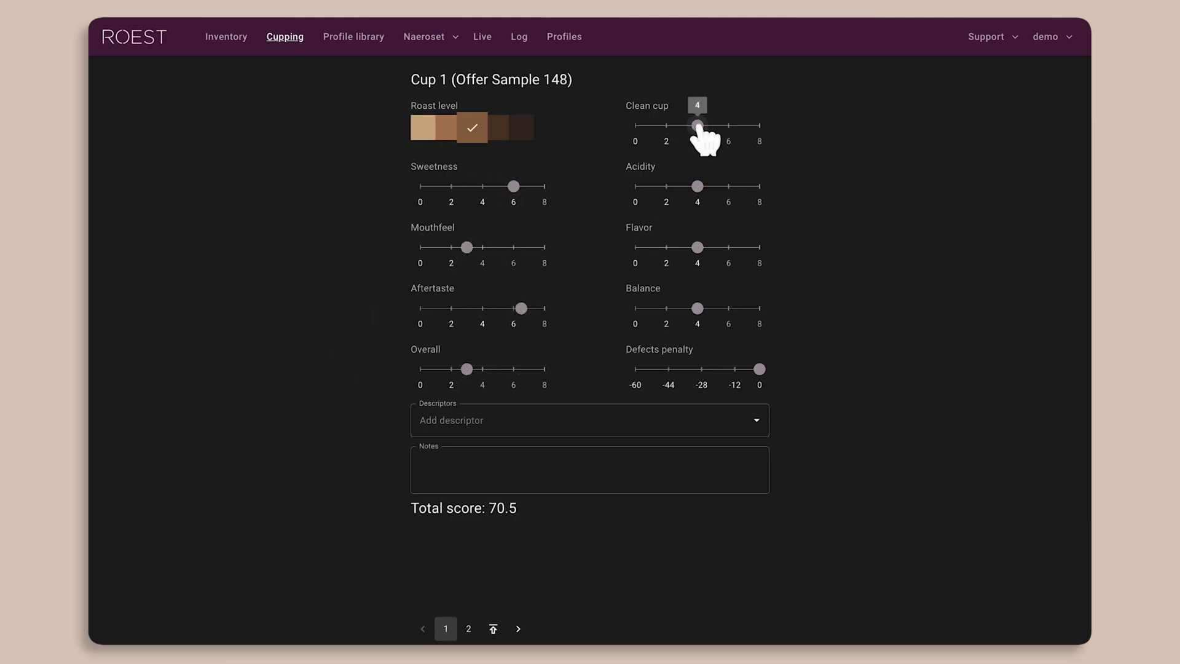
left_click_drag(697, 125, 728, 125)
left_click_drag(696, 186, 720, 186)
left_click_drag(697, 247, 743, 247)
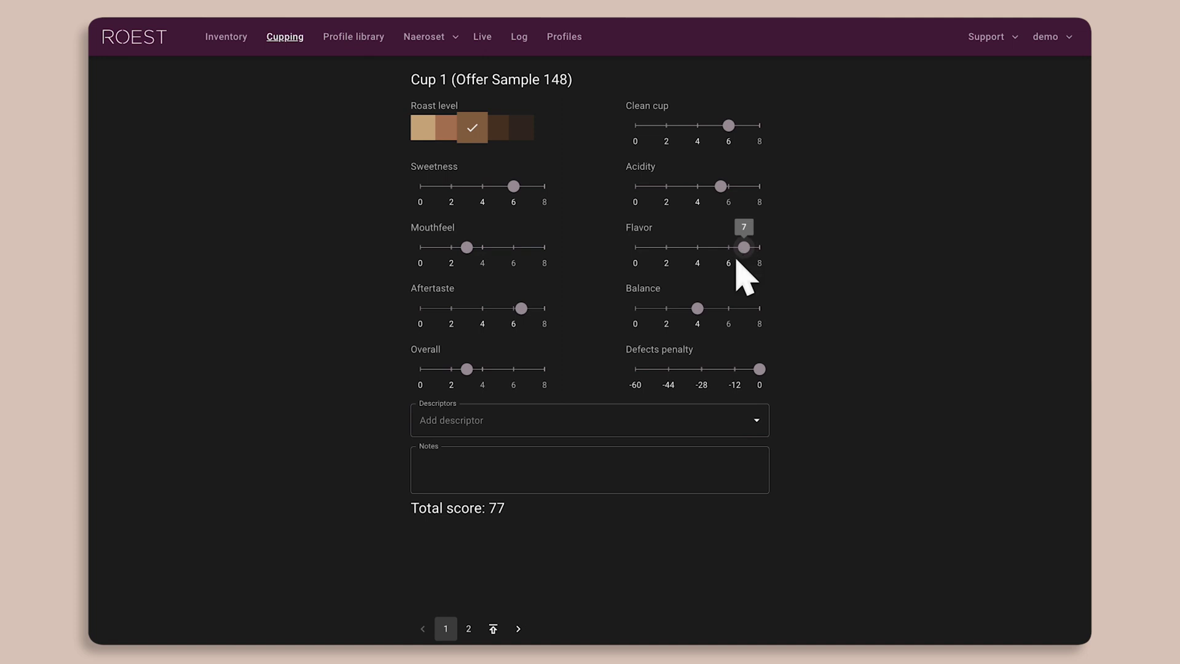
left_click_drag(697, 308, 729, 308)
- Tag Cup 1 with Peach, Berry and Fermented descriptors and add a tasting note
left_click(673, 419)
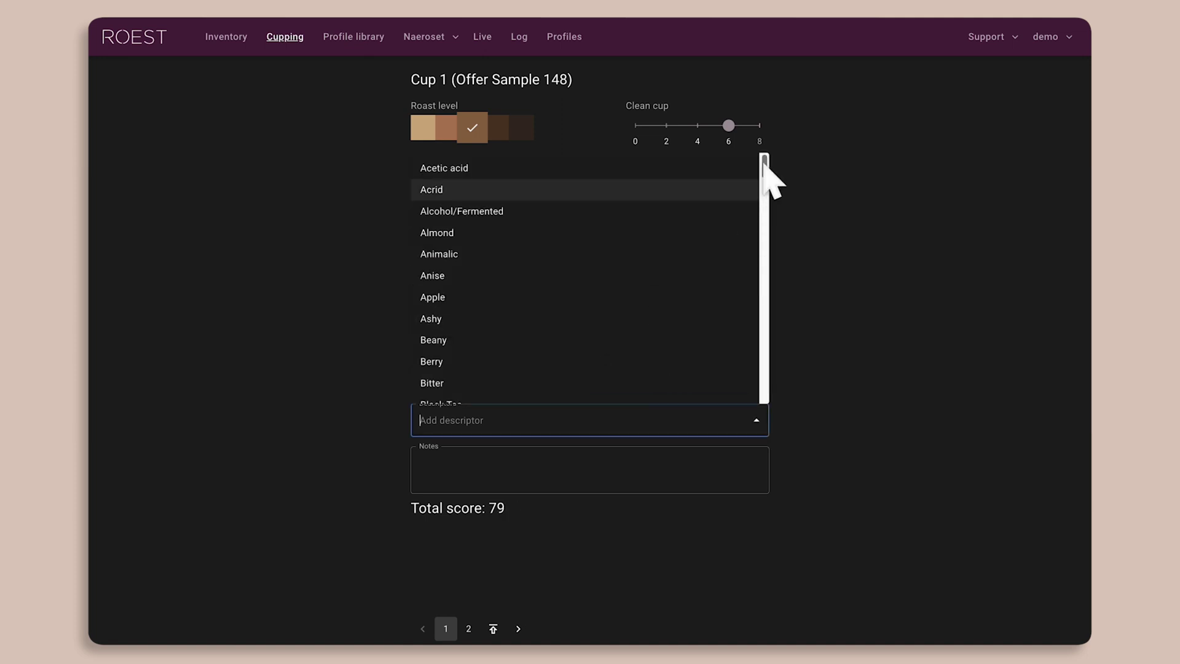
left_click_drag(764, 166, 760, 324)
left_click(737, 343)
left_click(658, 413)
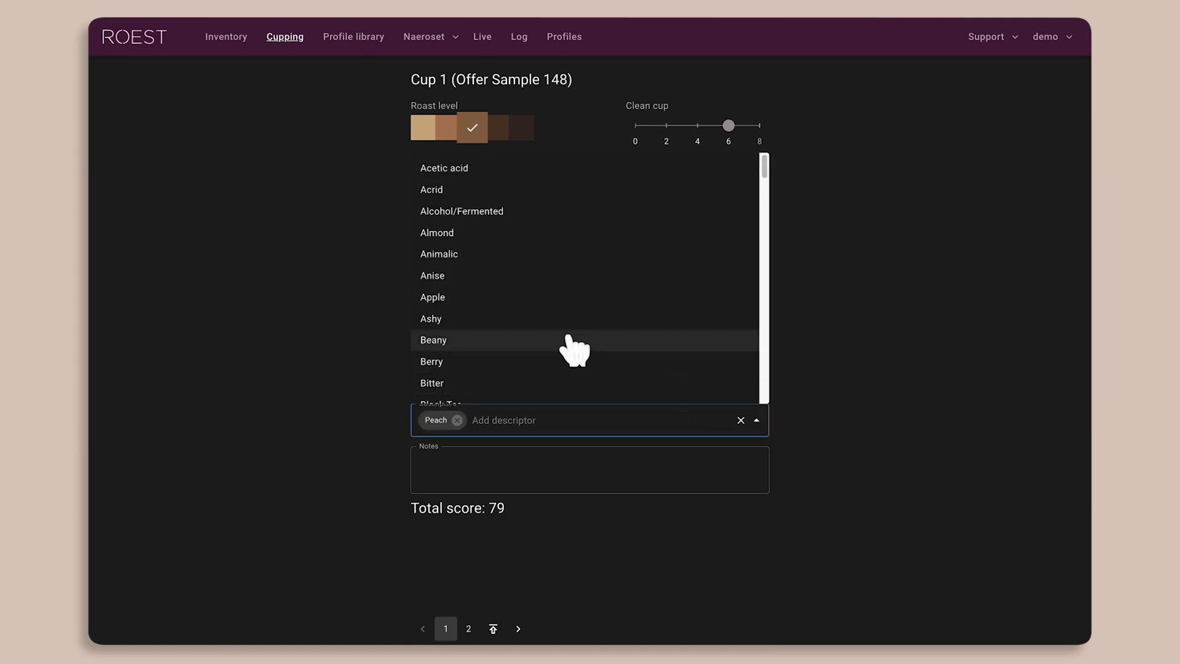
left_click(575, 362)
left_click(605, 419)
left_click_drag(764, 174, 694, 258)
left_click(663, 277)
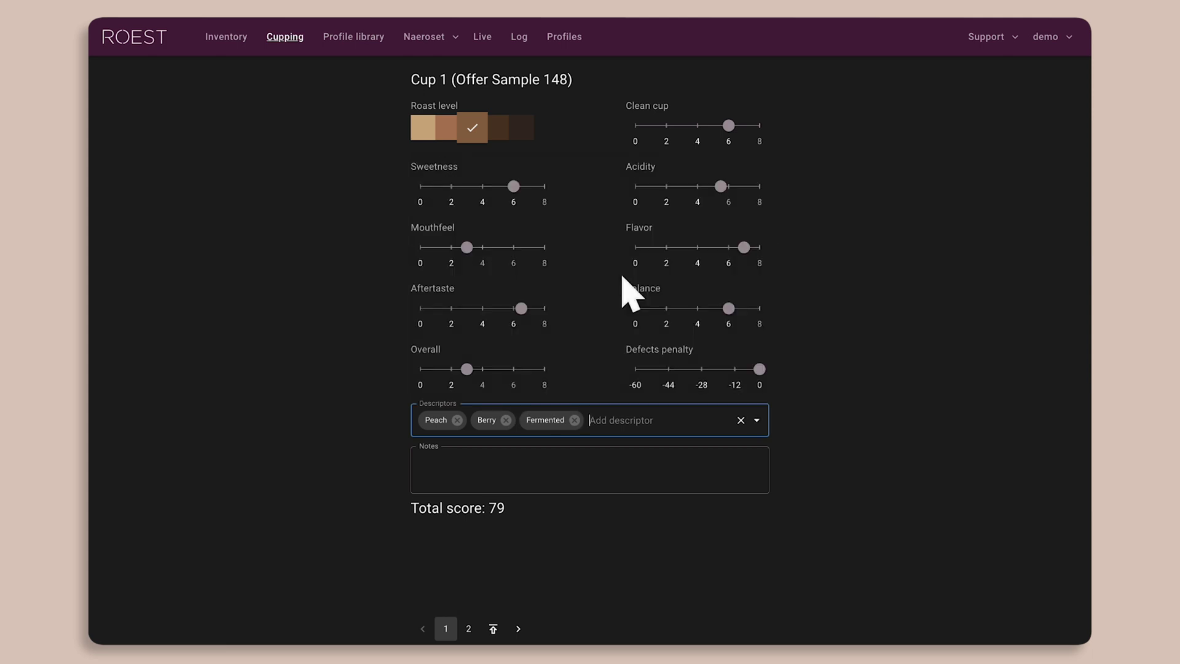
left_click(546, 467)
type("Here you add notes")
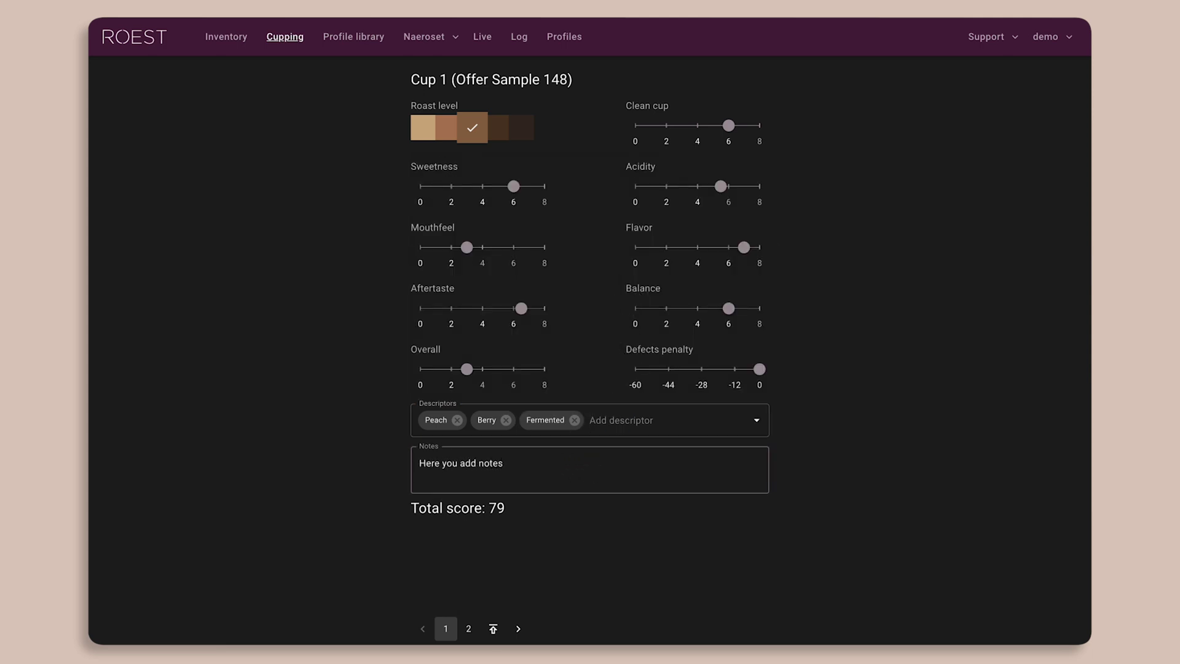
left_click(469, 628)
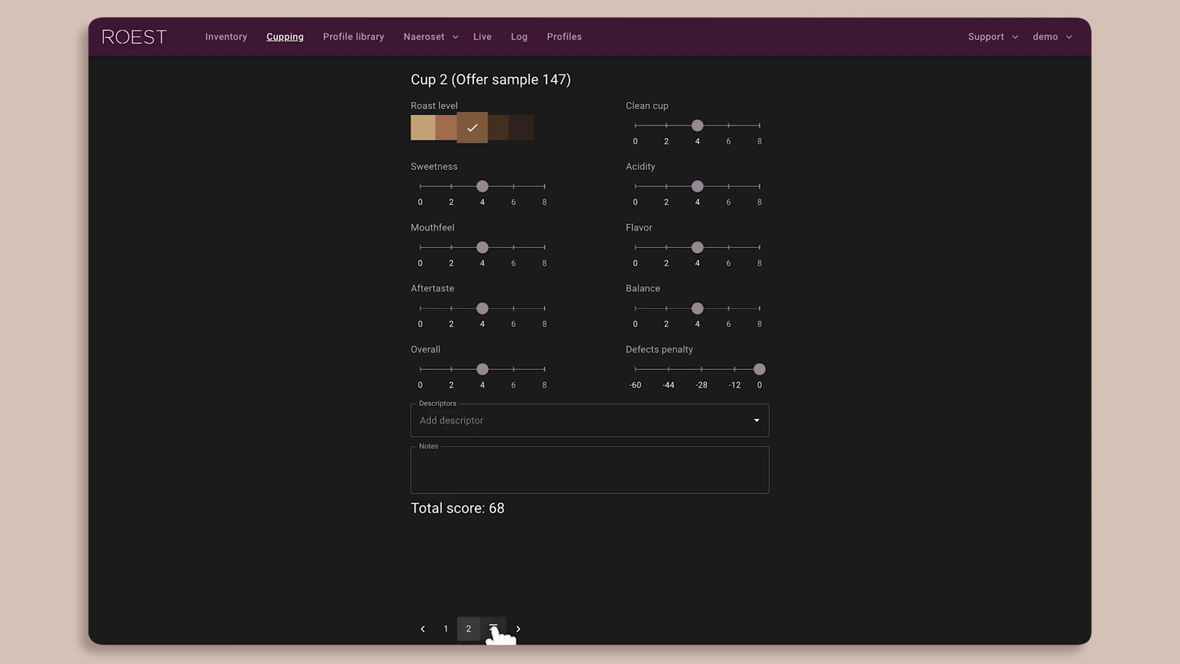
- Replace the evaluator name on the summary and submit both cups' scores
left_click(493, 628)
double_click(468, 89)
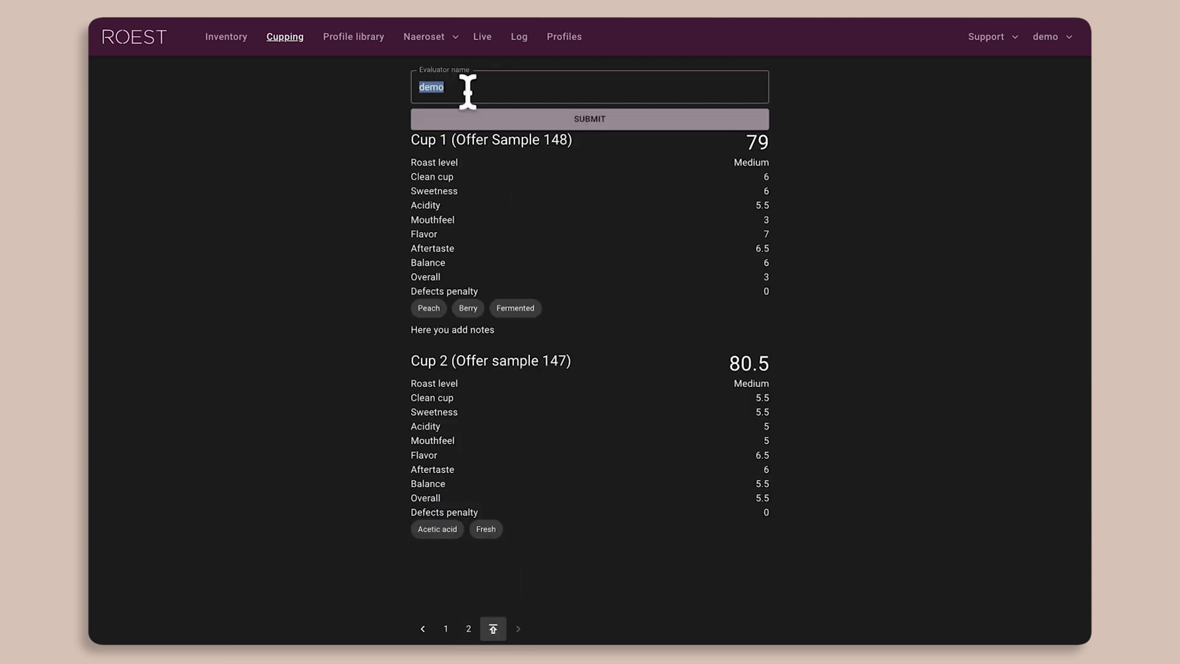
left_click(494, 119)
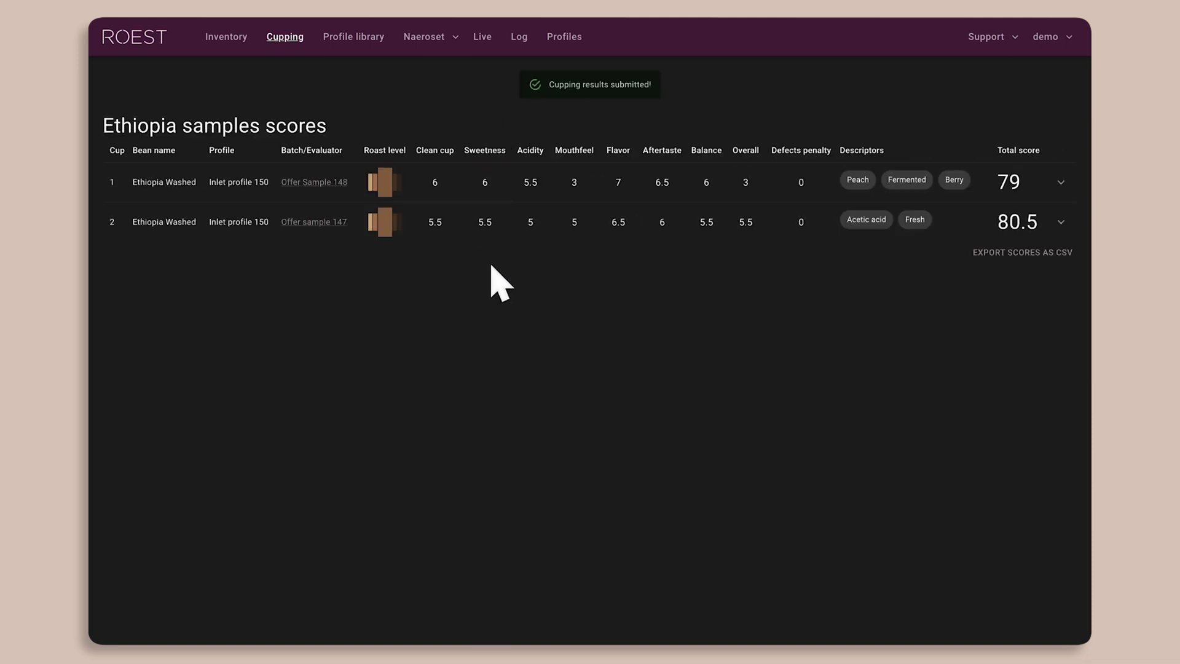
- End the Ethiopia samples cupping session and go to the roast batch log
left_click(284, 38)
left_click(457, 158)
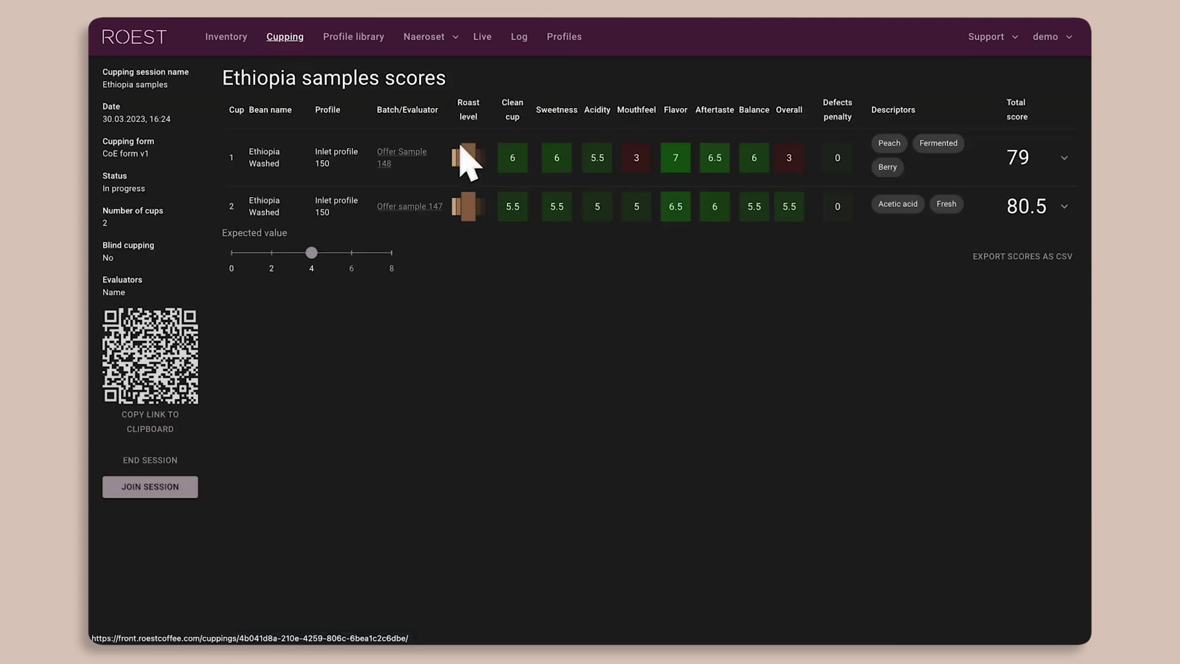
left_click(142, 464)
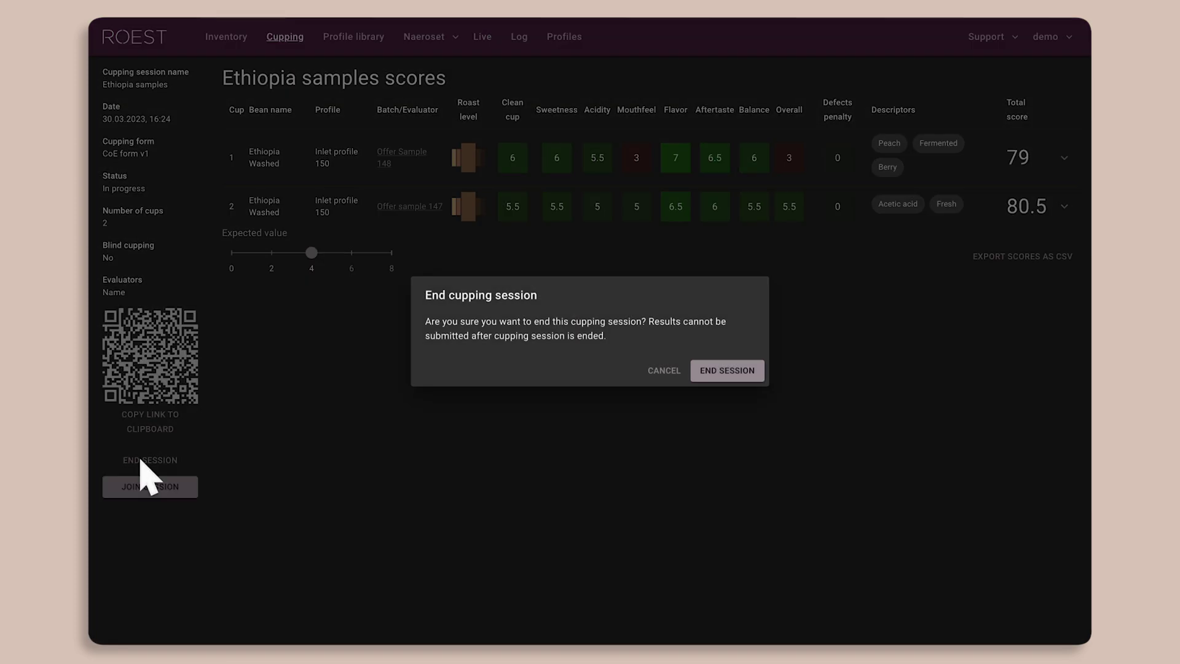
left_click(711, 367)
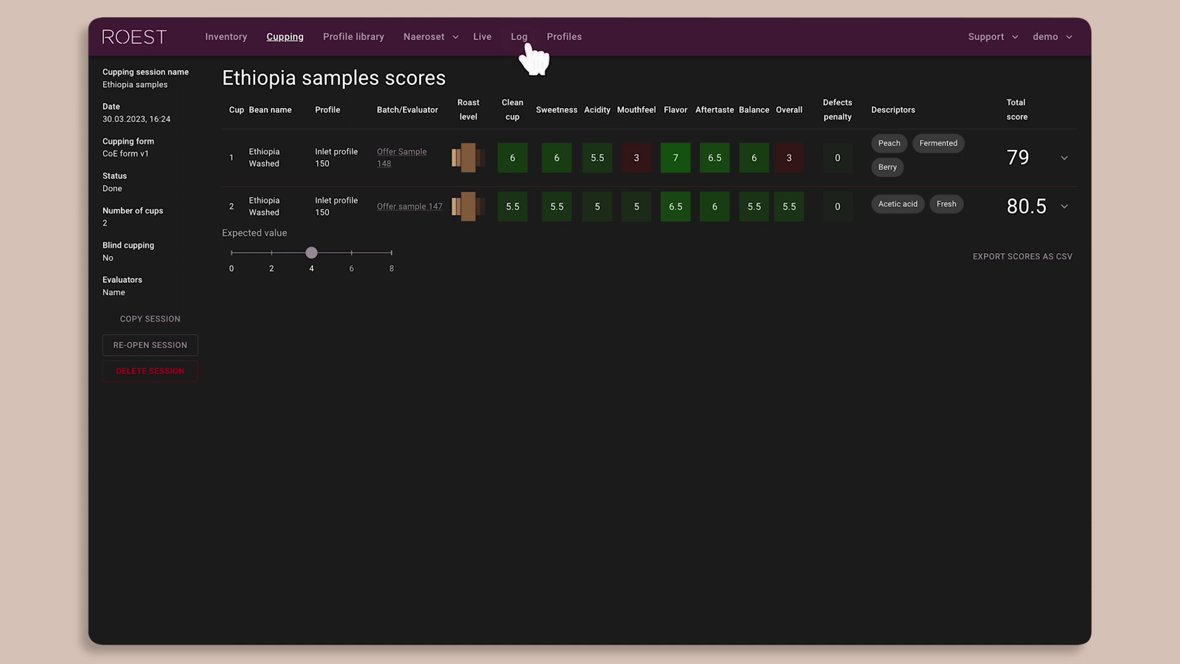
left_click(520, 38)
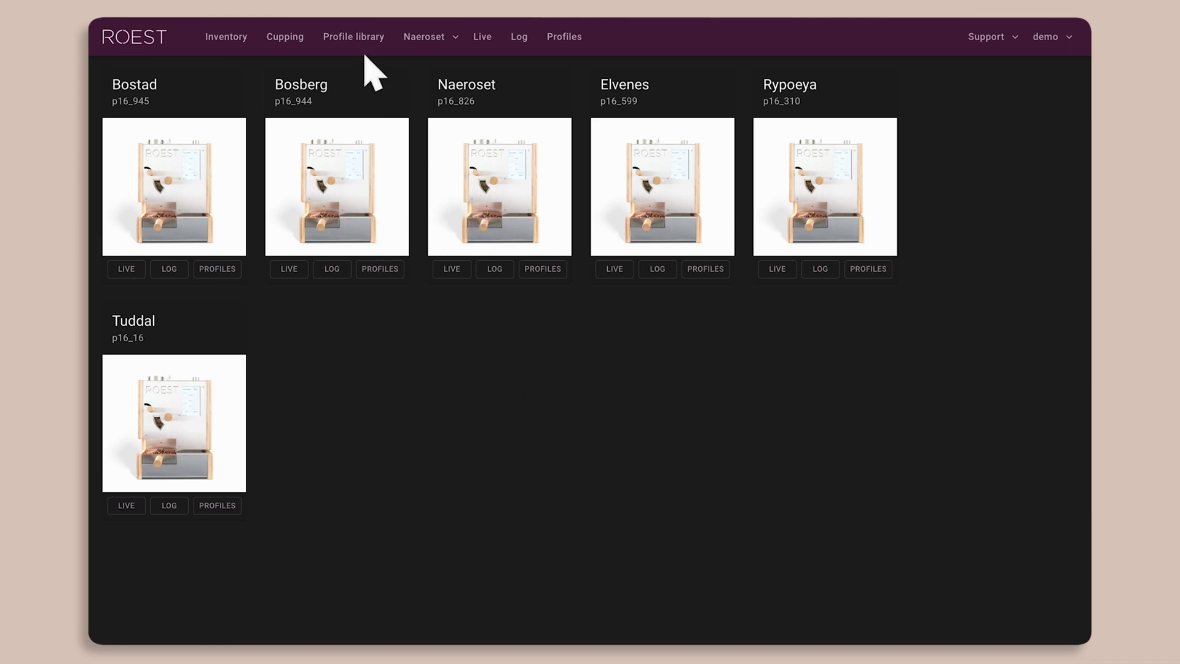
- Browse the public profile library and show, then hide, the filter options
left_click(359, 38)
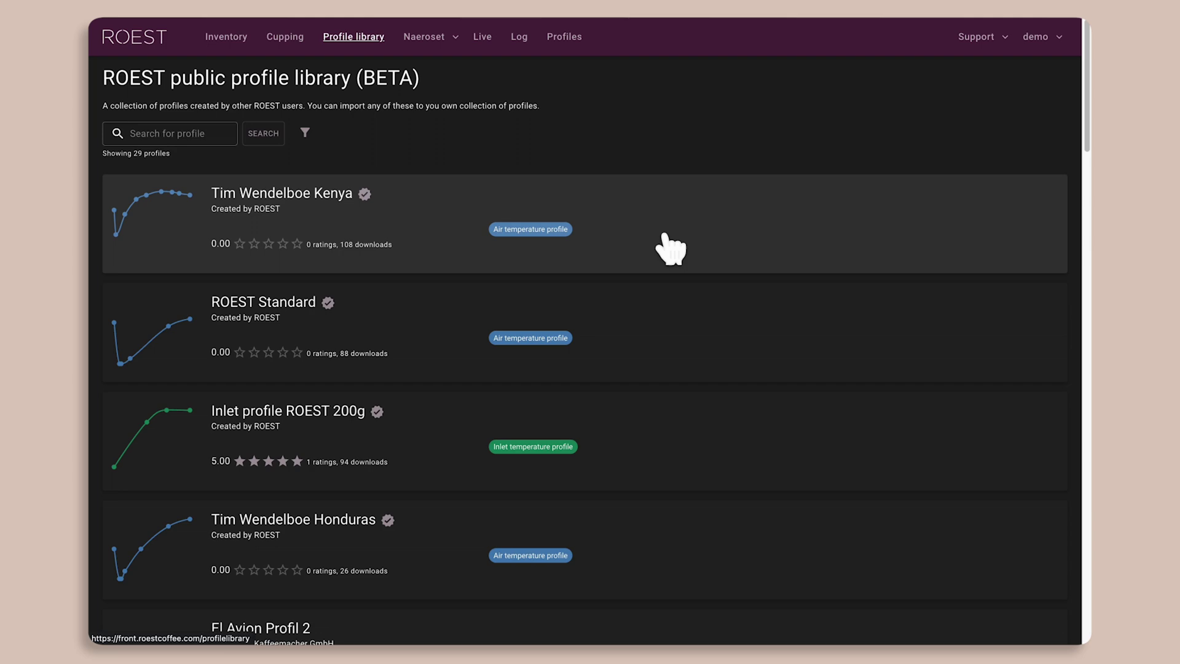
scroll(670, 249, "down", 4)
scroll(670, 249, "down", 3)
scroll(670, 248, "down", 5)
scroll(670, 249, "down", 2)
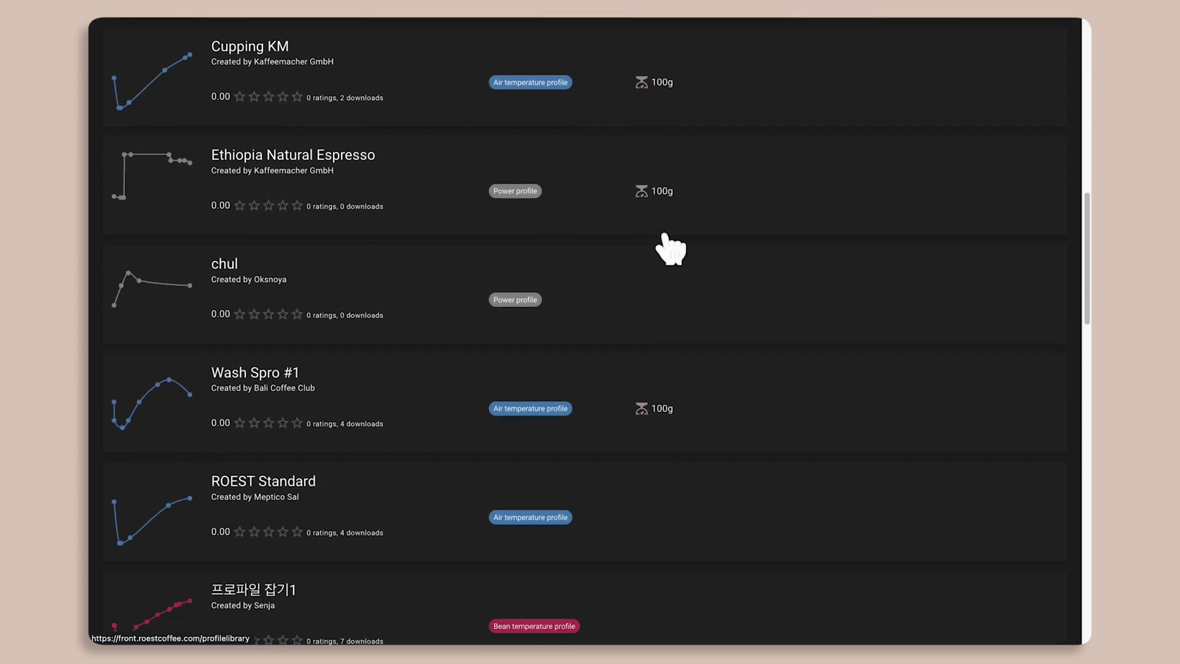
scroll(670, 249, "up", 3)
scroll(669, 248, "up", 7)
scroll(668, 247, "up", 3)
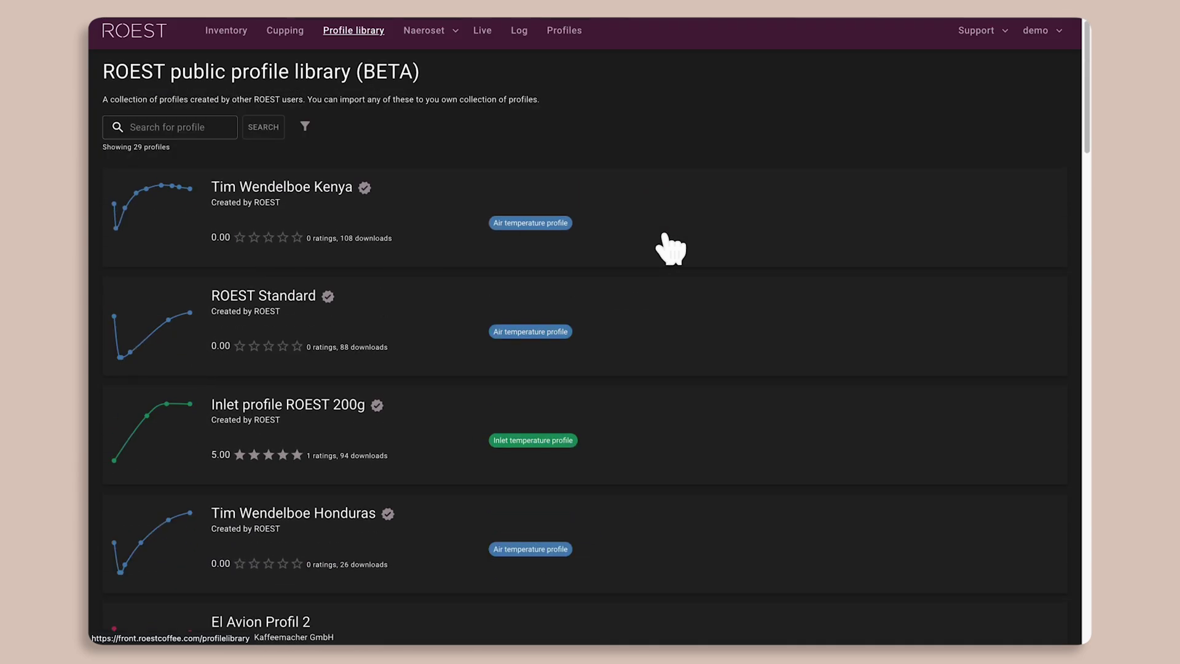
left_click(306, 132)
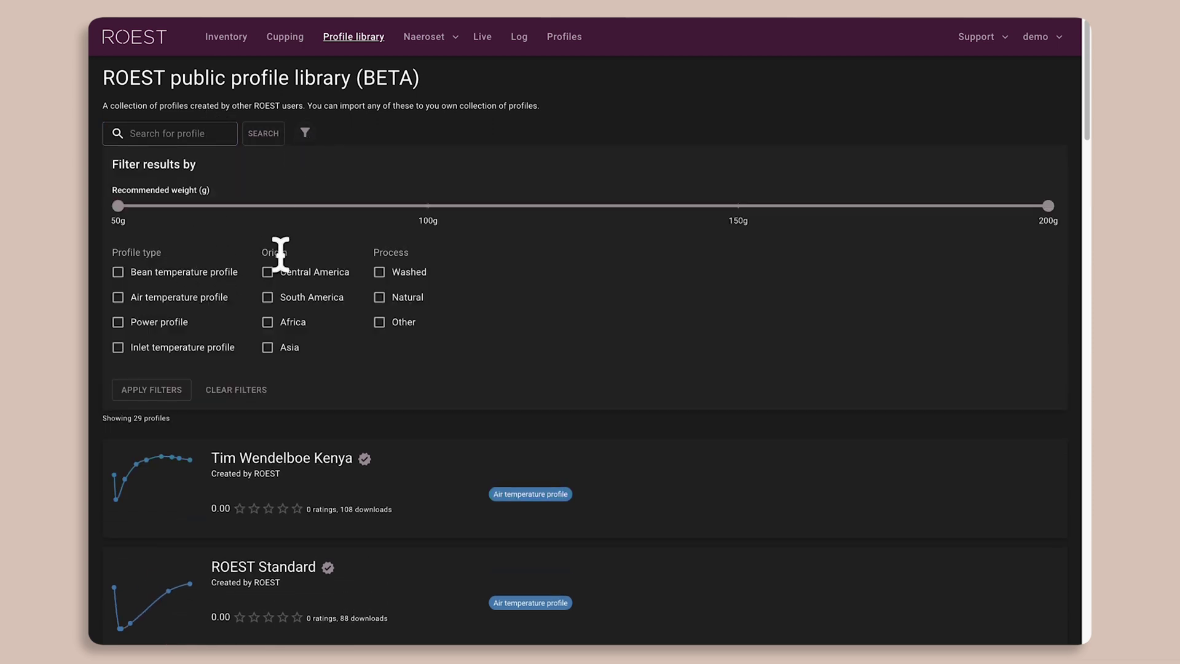
left_click(304, 133)
- Expand the Svet Luny bri profile and download it to my library
scroll(387, 150, "down", 5)
scroll(399, 185, "down", 3)
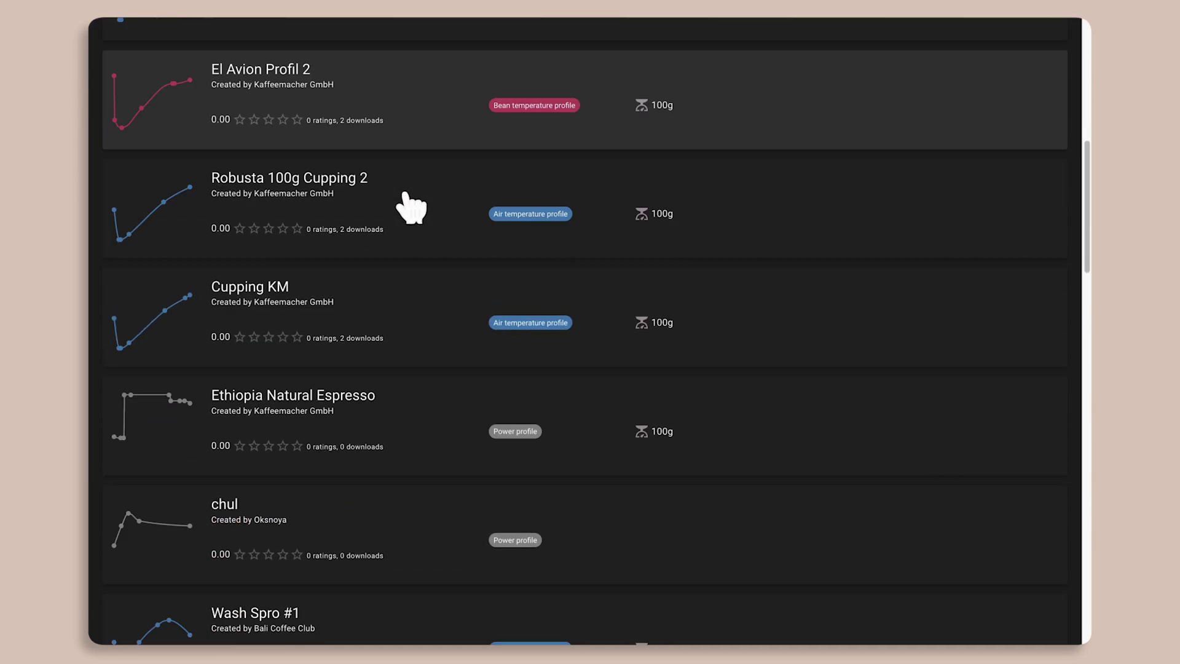
scroll(409, 205, "down", 5)
scroll(412, 202, "down", 5)
scroll(408, 205, "down", 5)
scroll(411, 208, "down", 5)
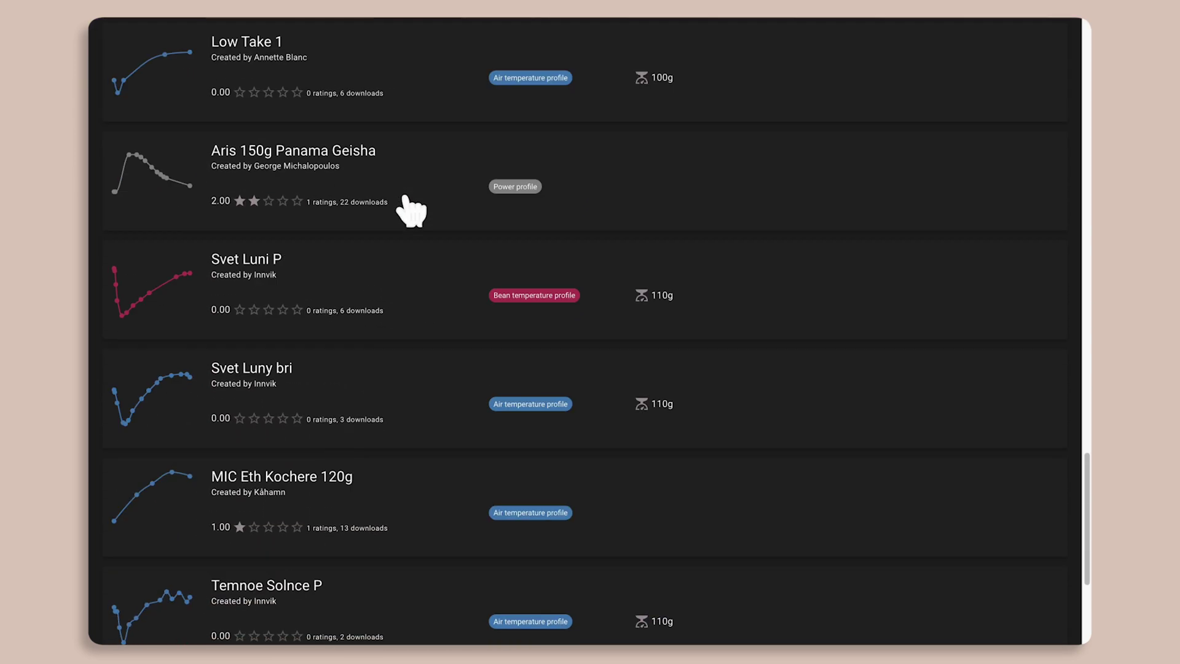
left_click(431, 366)
scroll(435, 376, "down", 2)
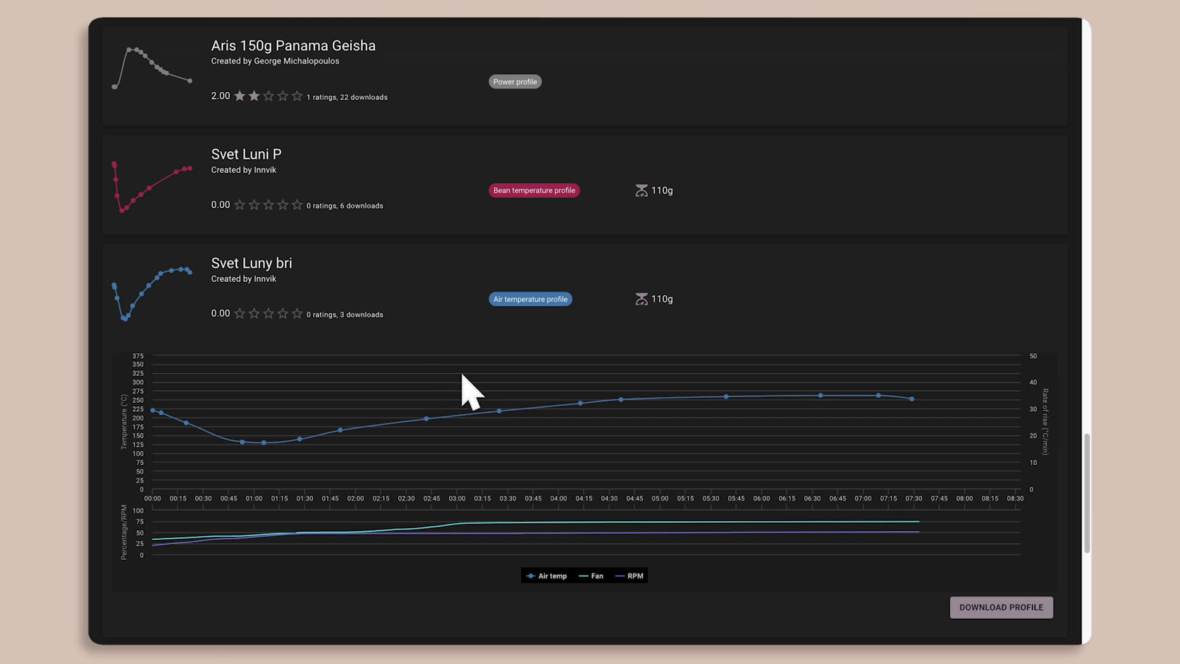
left_click(964, 607)
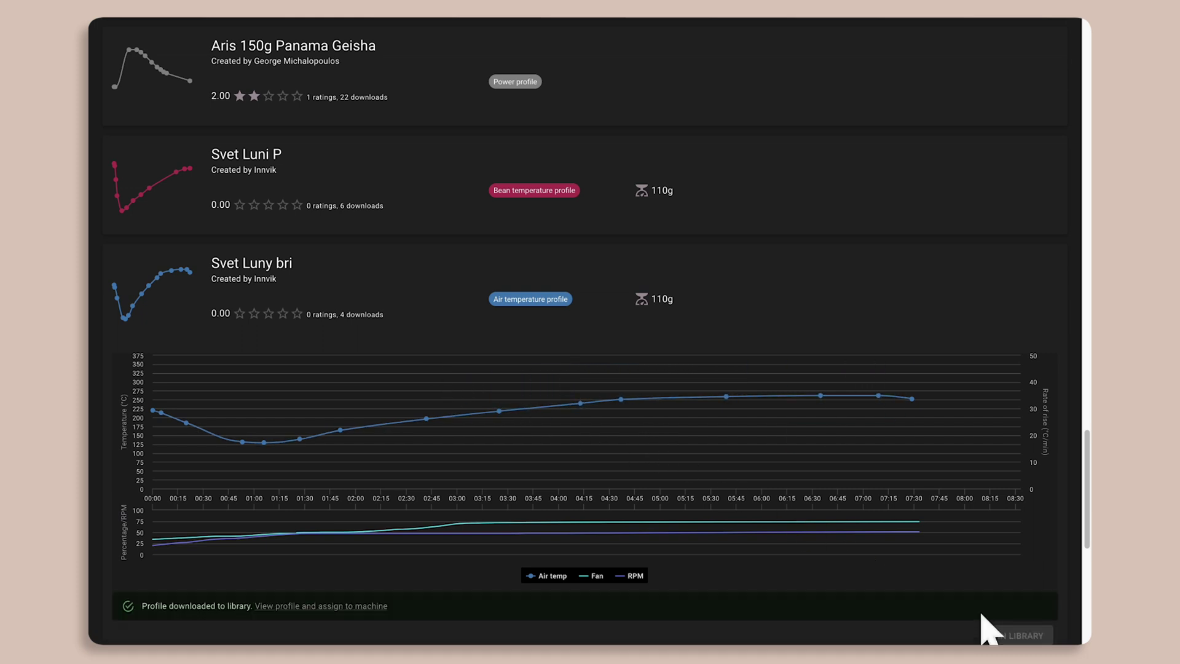